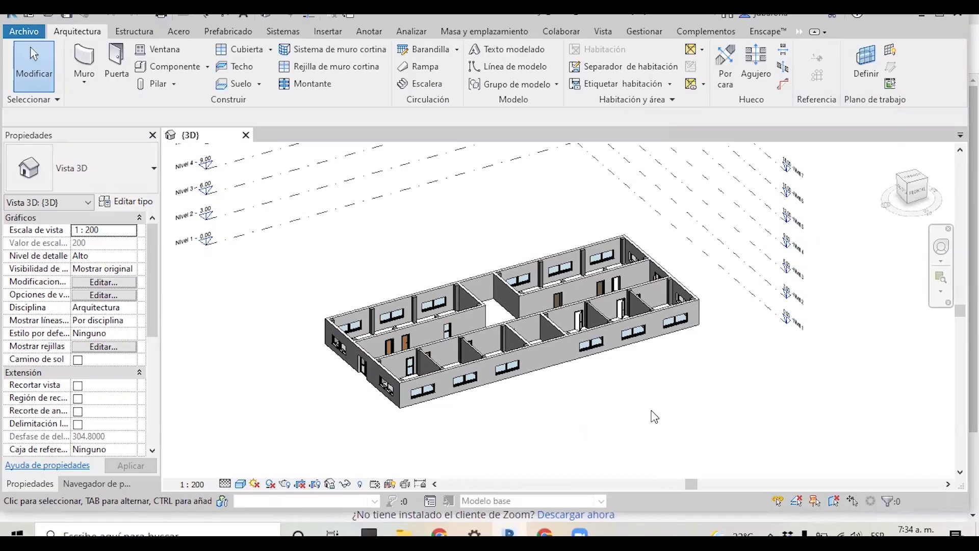
Step: Begin a floor sketch using the 'Por defecto - 30 cm' floor type from the type selector
{"action": "middle_click_drag", "start_coordinate": [626, 396], "coordinate": [590, 418], "text": "shift"}
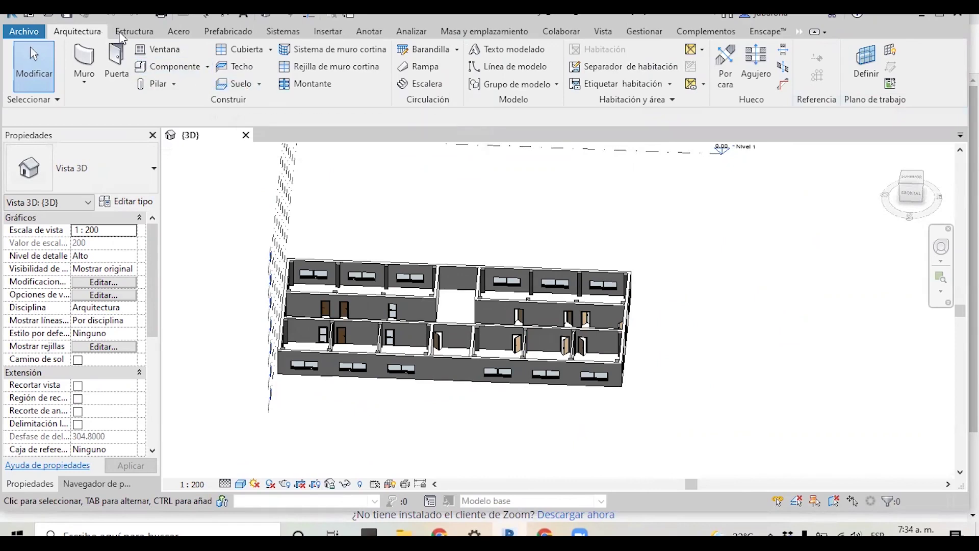
{"action": "left_click", "coordinate": [237, 81]}
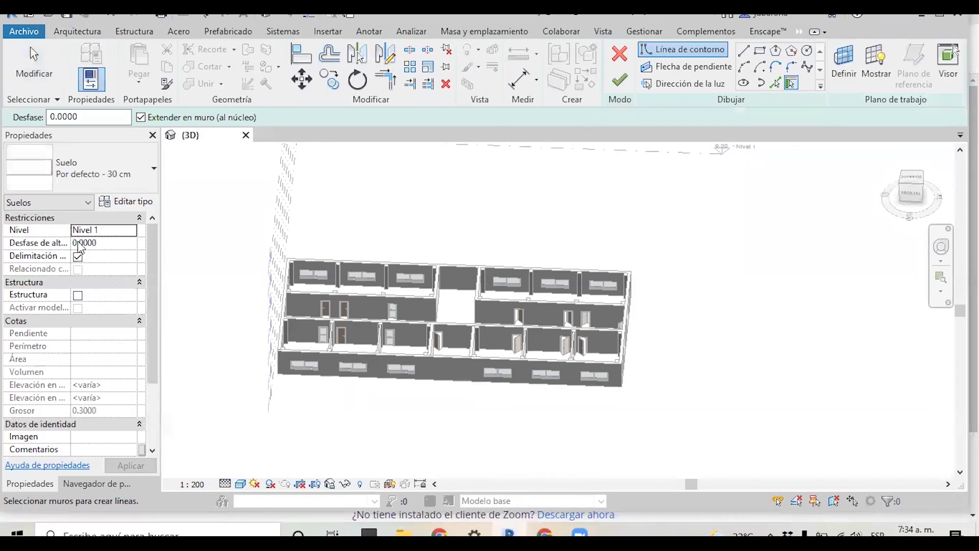
{"action": "left_click", "coordinate": [117, 175]}
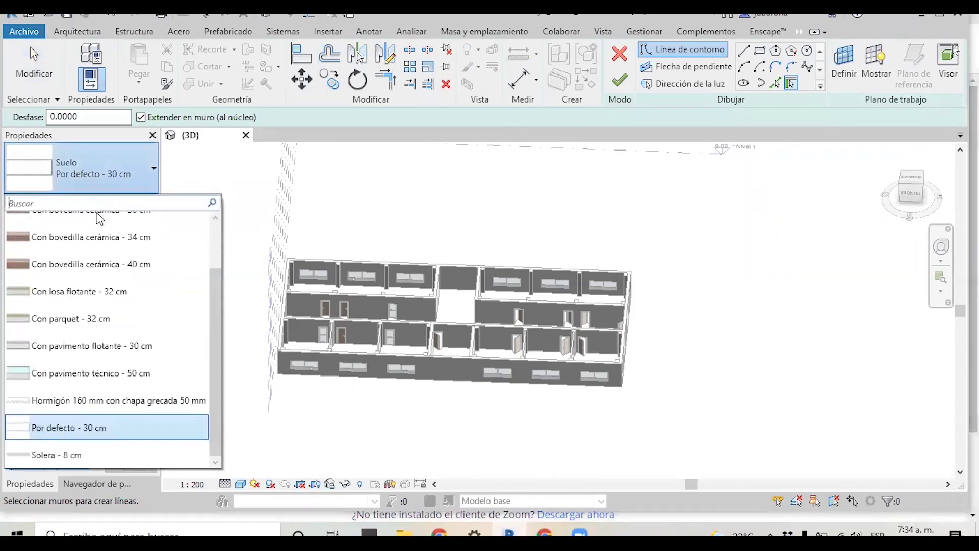
{"action": "scroll", "coordinate": [94, 271], "scroll_direction": "up", "scroll_amount": 1}
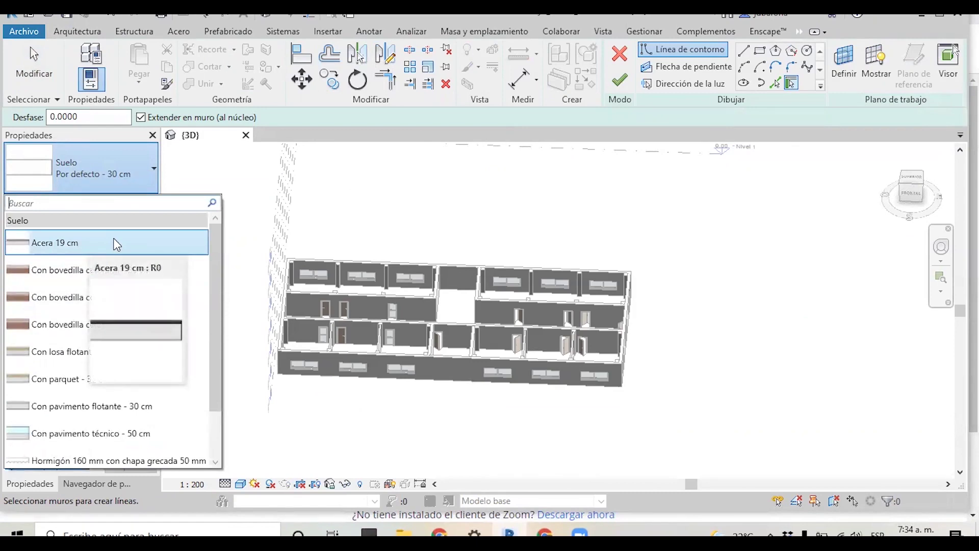
{"action": "scroll", "coordinate": [115, 250], "scroll_direction": "down", "scroll_amount": 1}
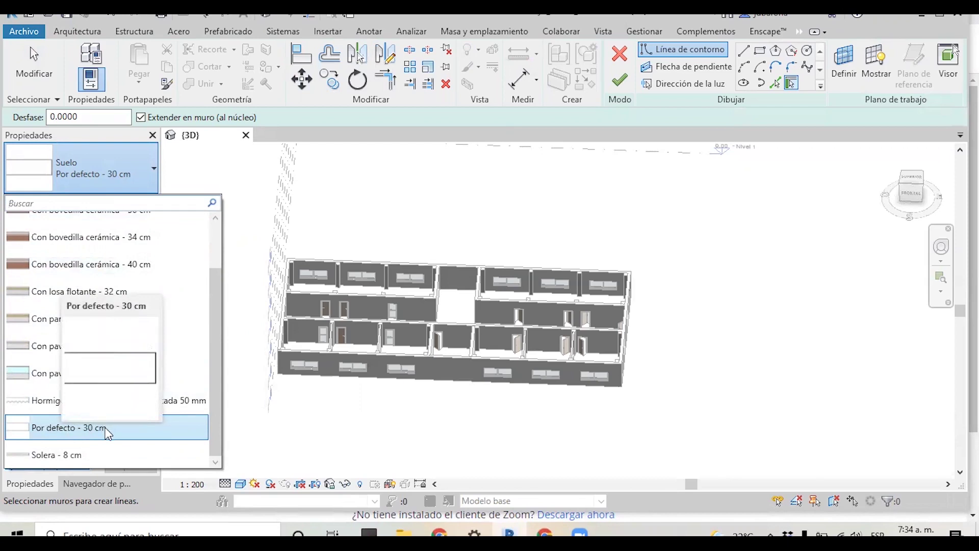
{"action": "left_click", "coordinate": [108, 434]}
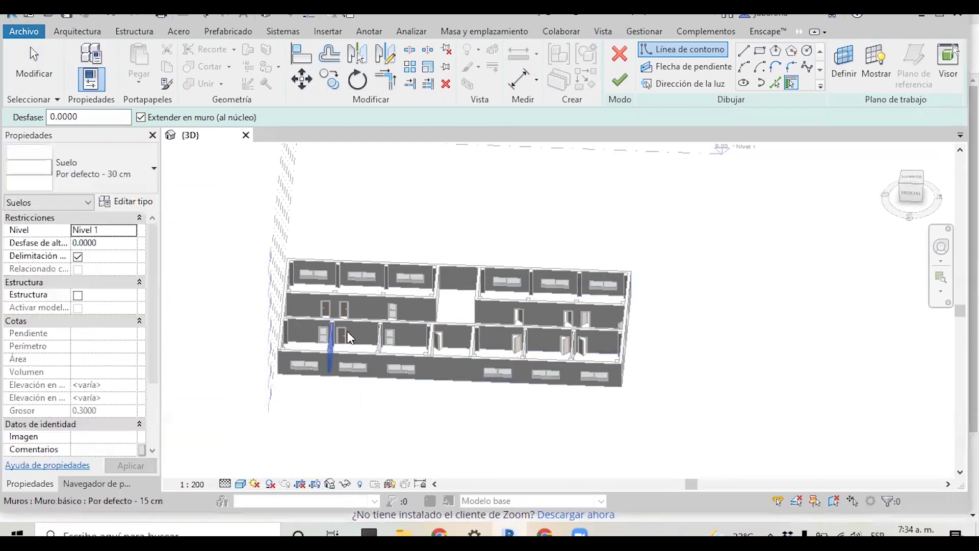
{"action": "scroll", "coordinate": [431, 301], "scroll_direction": "up", "scroll_amount": 1}
{"action": "mouse_move", "coordinate": [479, 328]}
{"action": "middle_mouse_down", "text": "shift"}
{"action": "mouse_move", "coordinate": [564, 295]}
{"action": "mouse_move", "coordinate": [558, 325]}
{"action": "middle_mouse_up", "text": "shift"}
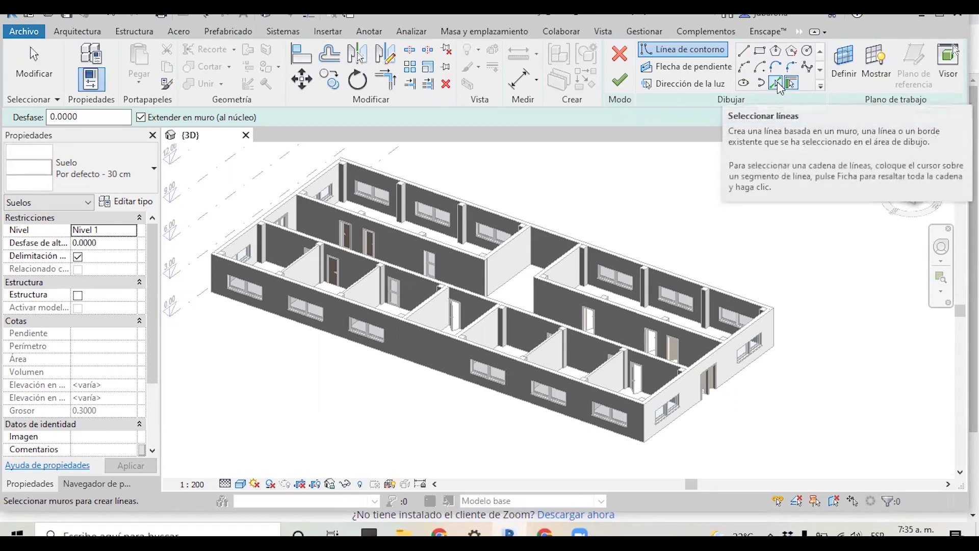
Step: Pick the front outer wall and the right end wall as floor boundary lines
{"action": "left_click", "coordinate": [778, 82]}
{"action": "scroll", "coordinate": [692, 430], "scroll_direction": "up", "scroll_amount": 2}
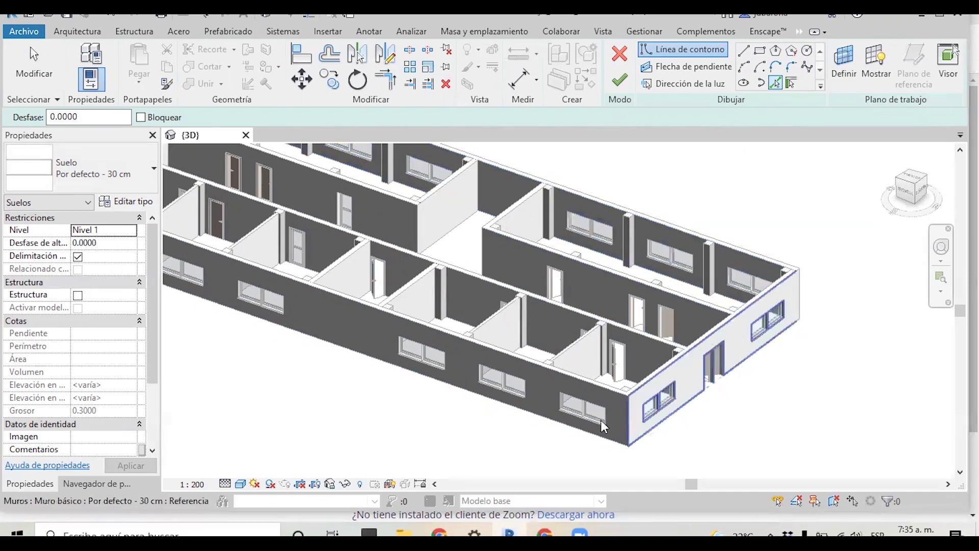
{"action": "left_click", "coordinate": [546, 372]}
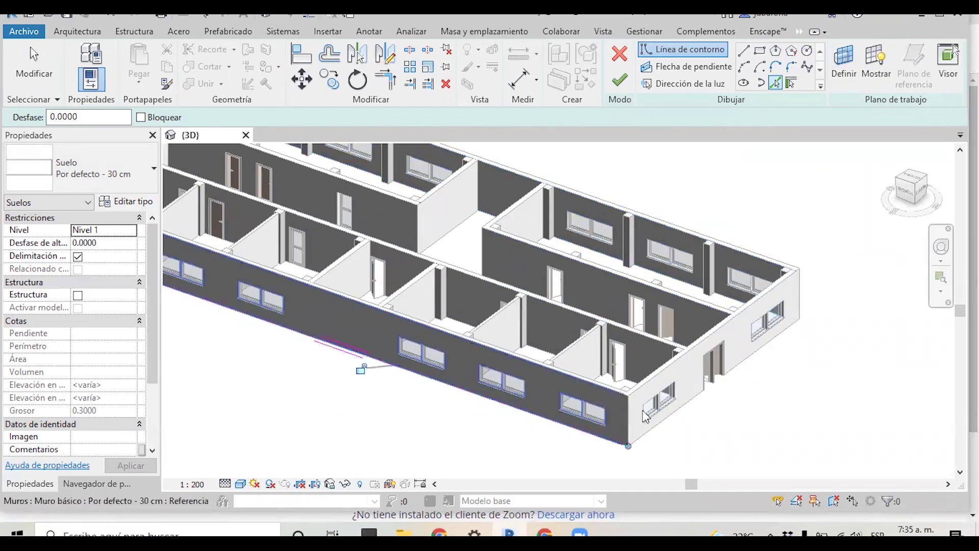
{"action": "left_click", "coordinate": [690, 358]}
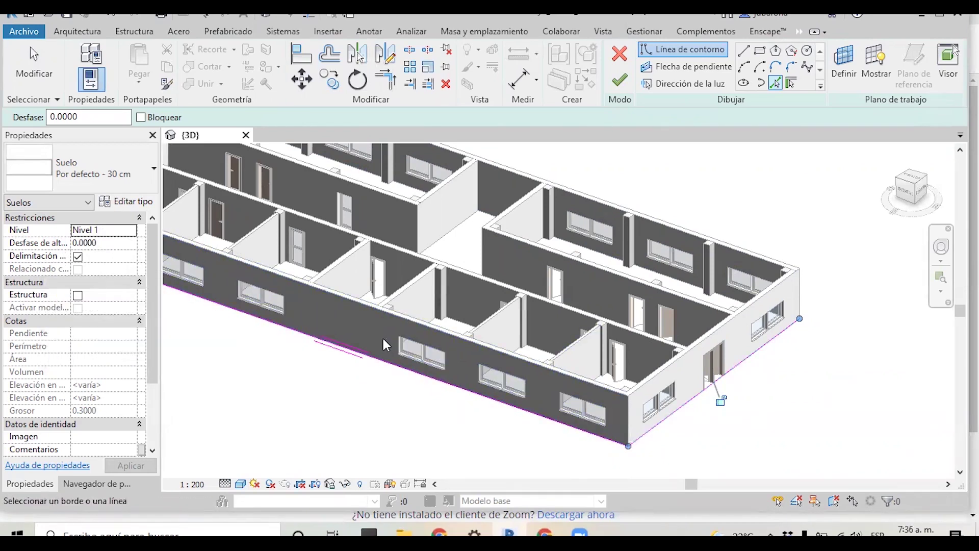
Step: Orbit the model to check the traced edges, then show the Project Browser's views
{"action": "middle_click_drag", "start_coordinate": [359, 361], "coordinate": [572, 264], "text": "shift"}
{"action": "scroll", "coordinate": [495, 304], "scroll_direction": "down", "scroll_amount": 3}
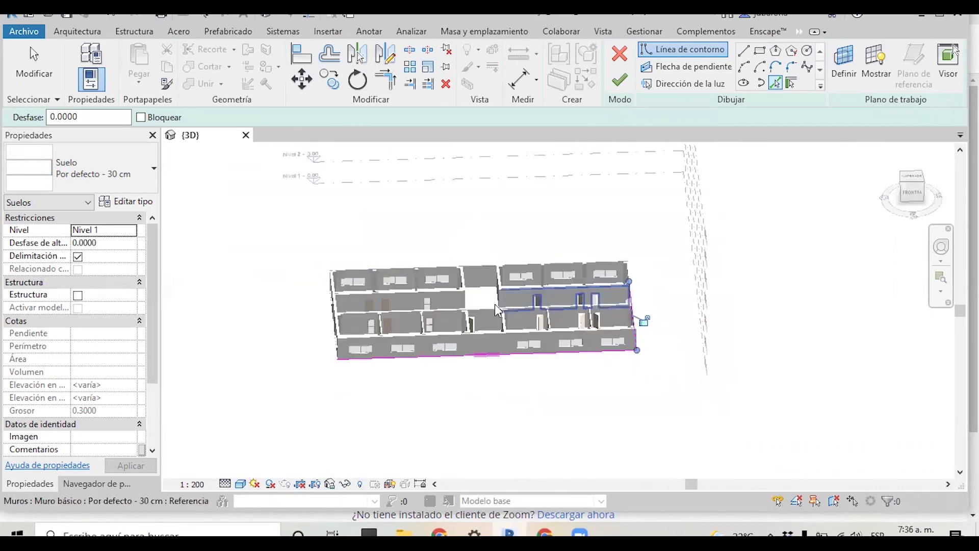
{"action": "scroll", "coordinate": [494, 307], "scroll_direction": "up", "scroll_amount": 2}
{"action": "middle_click_drag", "start_coordinate": [560, 326], "coordinate": [398, 400], "text": "shift"}
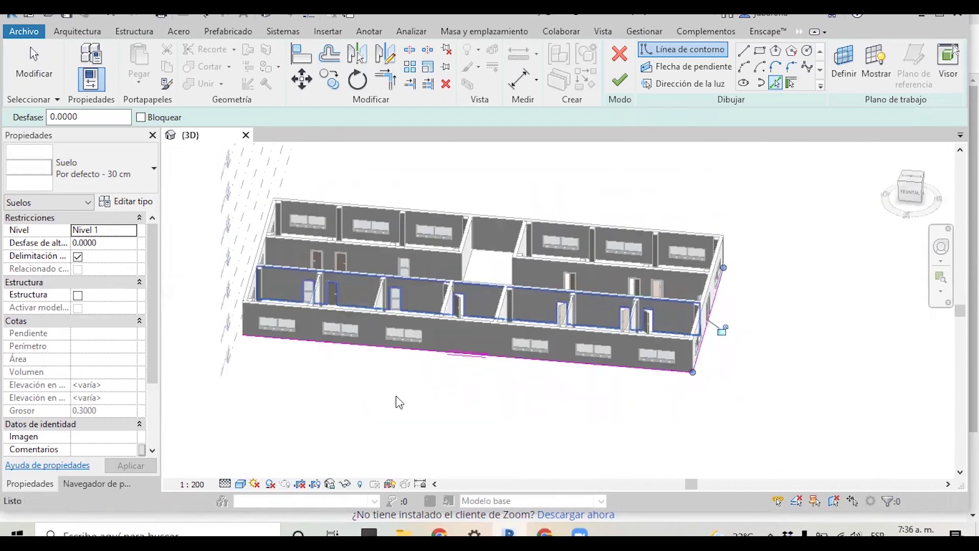
{"action": "left_click", "coordinate": [97, 483]}
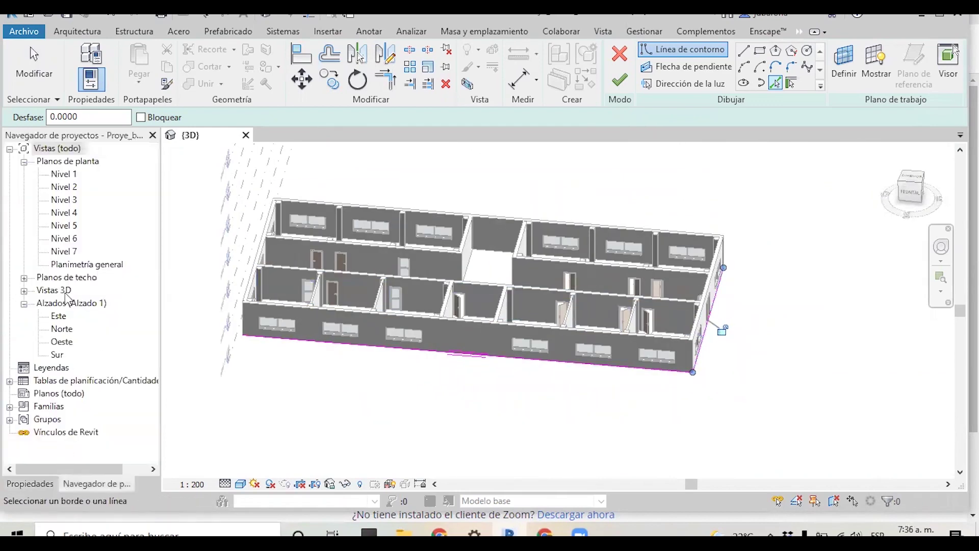
Step: In the Nivel 1 plan, draw a straight boundary line along the top Y4 wall
{"action": "double_click", "coordinate": [64, 174]}
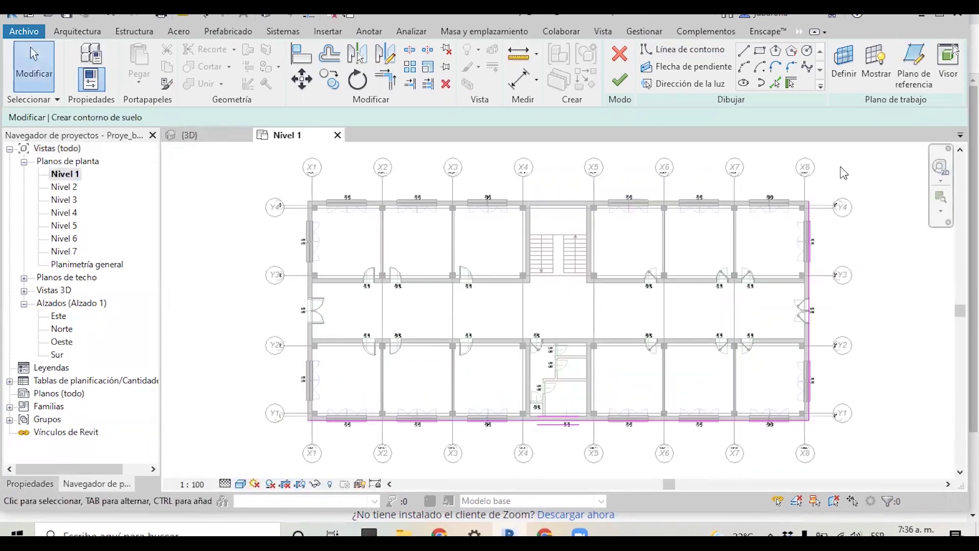
{"action": "scroll", "coordinate": [839, 165], "scroll_direction": "up", "scroll_amount": 3}
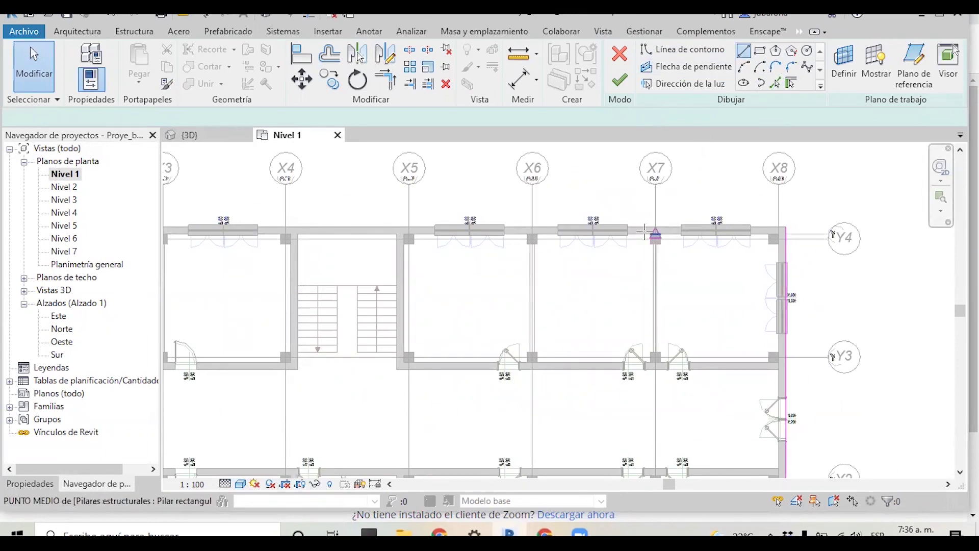
{"action": "left_click", "coordinate": [744, 53]}
{"action": "scroll", "coordinate": [780, 224], "scroll_direction": "up", "scroll_amount": 3}
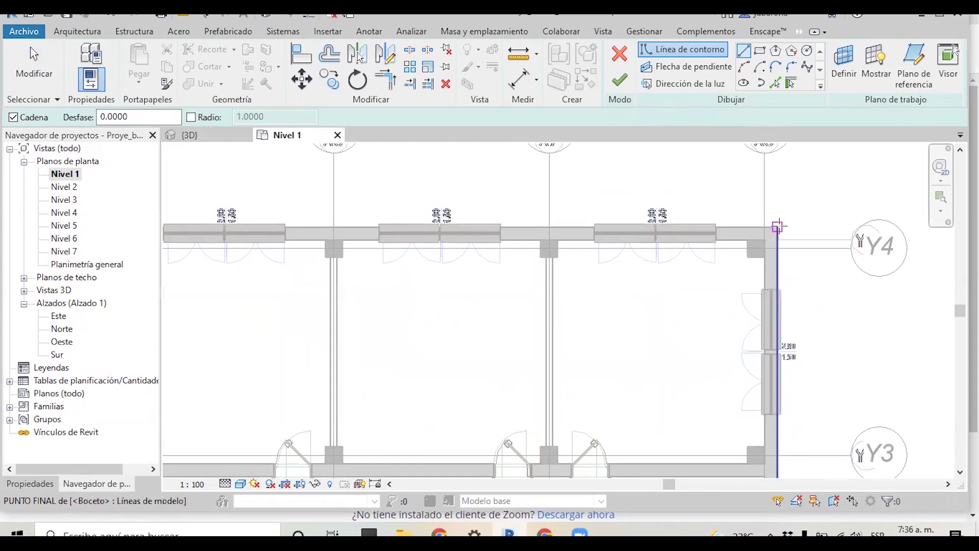
{"action": "left_click", "coordinate": [777, 227]}
{"action": "scroll", "coordinate": [754, 168], "scroll_direction": "down", "scroll_amount": 4}
{"action": "scroll", "coordinate": [593, 177], "scroll_direction": "down", "scroll_amount": 1}
{"action": "scroll", "coordinate": [339, 230], "scroll_direction": "up", "scroll_amount": 3}
{"action": "scroll", "coordinate": [357, 237], "scroll_direction": "up", "scroll_amount": 2}
{"action": "left_click", "coordinate": [361, 239]}
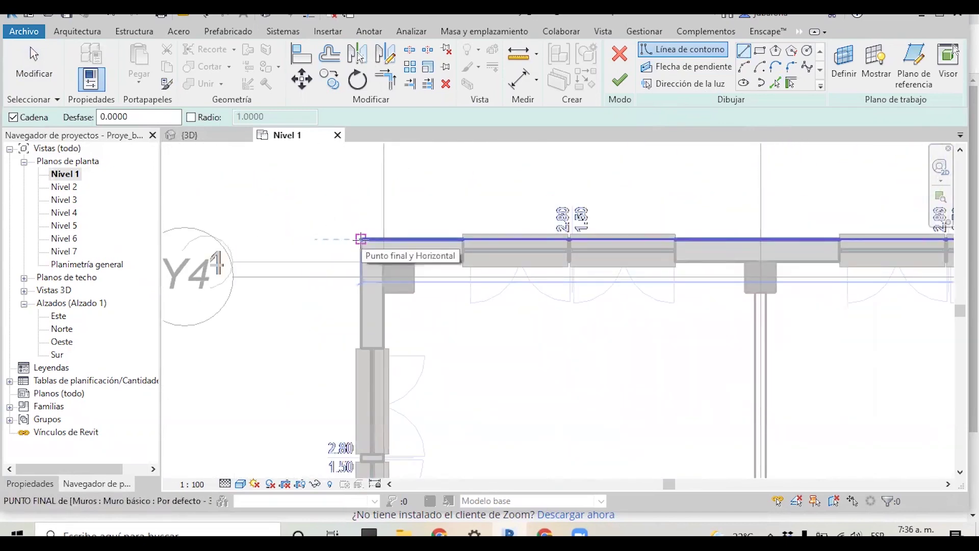
Step: Draw the last boundary line down to the Y1 corner, closing the rectangular outline
{"action": "scroll", "coordinate": [326, 216], "scroll_direction": "down", "scroll_amount": 3}
{"action": "scroll", "coordinate": [339, 223], "scroll_direction": "down", "scroll_amount": 1}
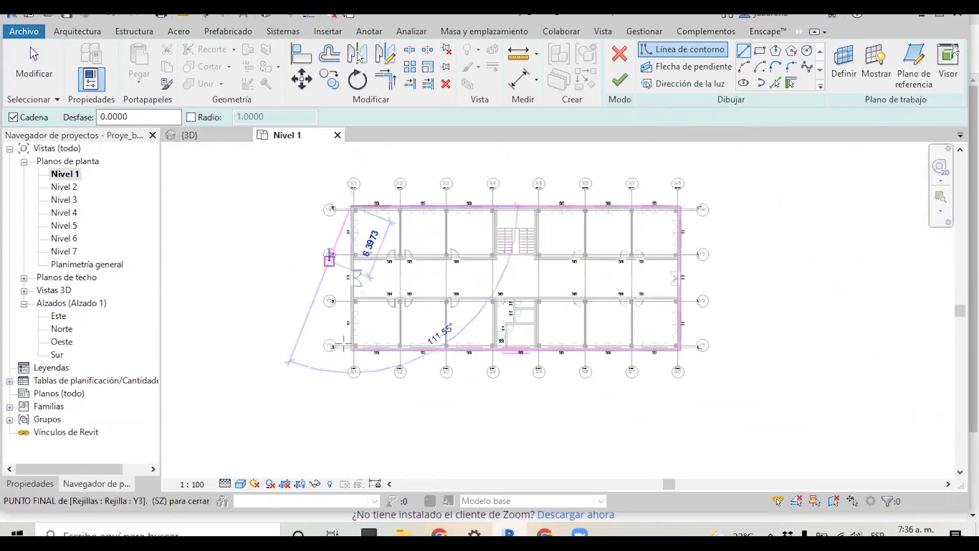
{"action": "scroll", "coordinate": [352, 396], "scroll_direction": "up", "scroll_amount": 3}
{"action": "scroll", "coordinate": [405, 396], "scroll_direction": "up", "scroll_amount": 2}
{"action": "left_click", "coordinate": [405, 396]}
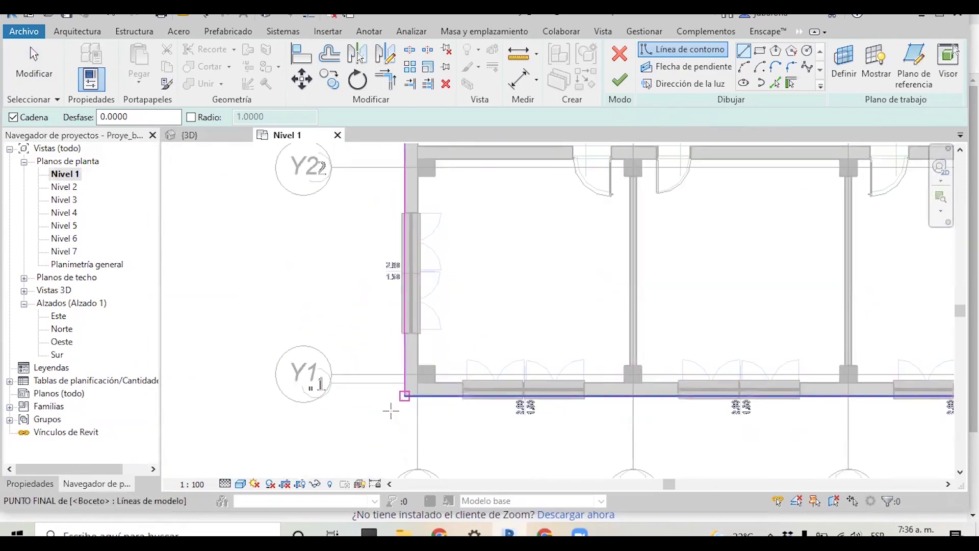
{"action": "key", "text": "Escape"}
{"action": "key", "text": "Escape"}
{"action": "scroll", "coordinate": [275, 406], "scroll_direction": "down", "scroll_amount": 5}
{"action": "scroll", "coordinate": [365, 376], "scroll_direction": "up", "scroll_amount": 2}
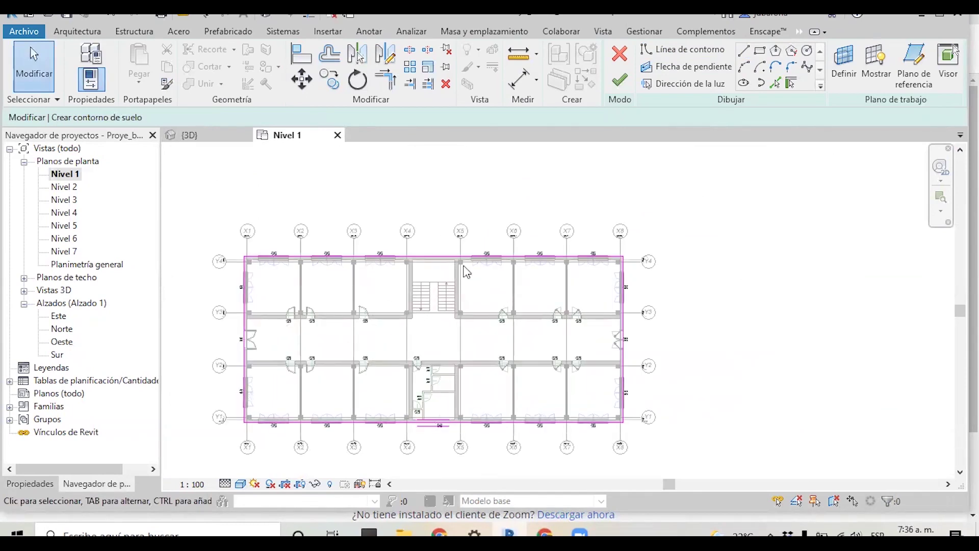
Step: Finish the sketch to create the 30 cm floor slab and view it in 3D
{"action": "left_click", "coordinate": [619, 80]}
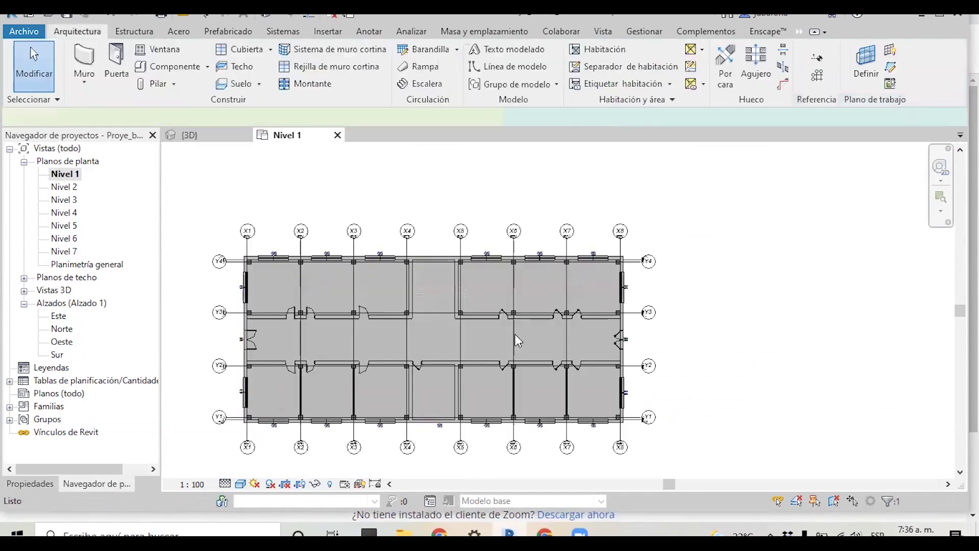
{"action": "left_click", "coordinate": [214, 136]}
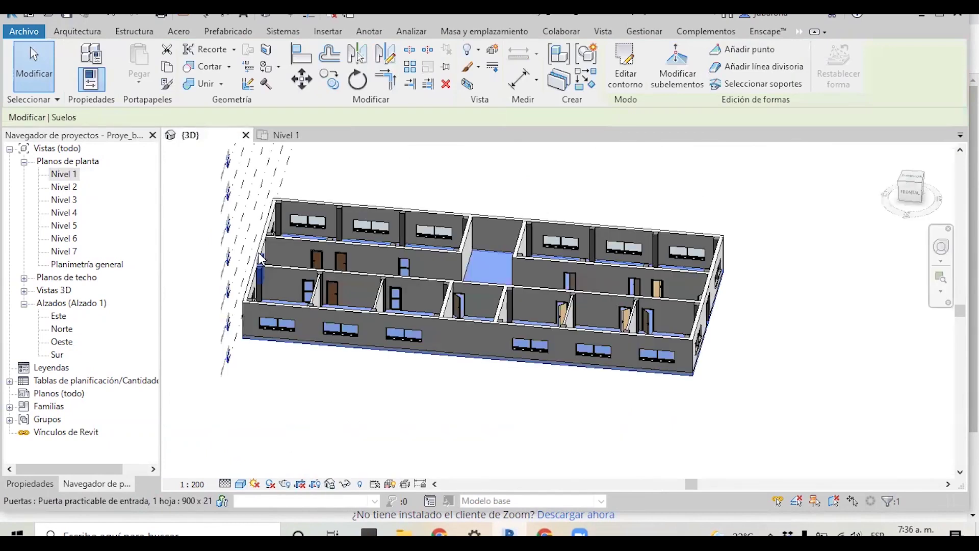
{"action": "mouse_move", "coordinate": [357, 371]}
{"action": "middle_mouse_down", "text": "shift"}
{"action": "mouse_move", "coordinate": [292, 271]}
{"action": "mouse_move", "coordinate": [301, 244]}
{"action": "mouse_move", "coordinate": [295, 274]}
{"action": "middle_mouse_up", "text": "shift"}
{"action": "scroll", "coordinate": [235, 310], "scroll_direction": "up", "scroll_amount": 3}
{"action": "scroll", "coordinate": [235, 306], "scroll_direction": "up", "scroll_amount": 3}
{"action": "scroll", "coordinate": [245, 271], "scroll_direction": "up", "scroll_amount": 2}
{"action": "scroll", "coordinate": [306, 246], "scroll_direction": "up", "scroll_amount": 2}
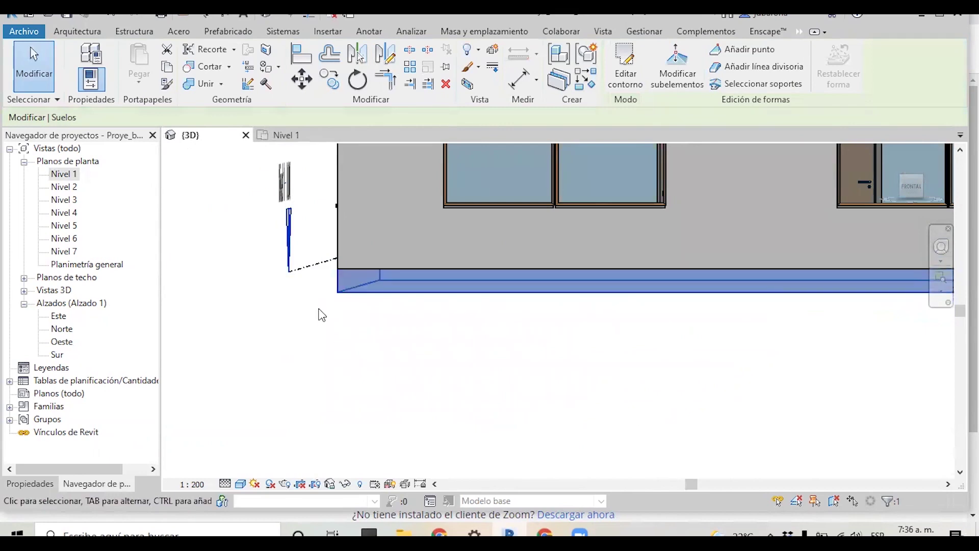
Step: Orbit and zoom around the facade to inspect the slab edge beneath the walls
{"action": "scroll", "coordinate": [322, 315], "scroll_direction": "down", "scroll_amount": 1}
{"action": "scroll", "coordinate": [321, 314], "scroll_direction": "down", "scroll_amount": 1}
{"action": "scroll", "coordinate": [326, 319], "scroll_direction": "down", "scroll_amount": 1}
{"action": "middle_click_drag", "start_coordinate": [387, 301], "coordinate": [323, 253], "text": "shift"}
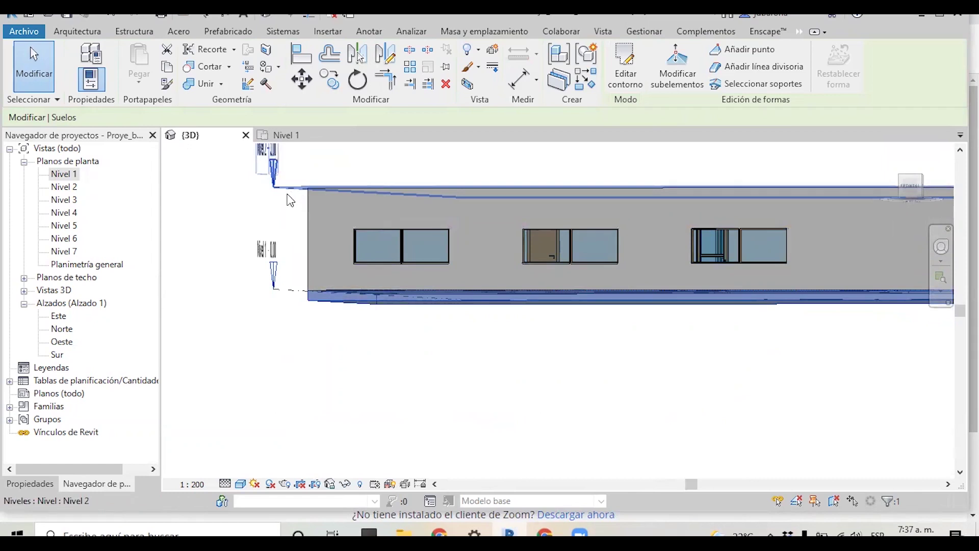
{"action": "mouse_move", "coordinate": [286, 343]}
{"action": "middle_mouse_down", "text": "shift"}
{"action": "mouse_move", "coordinate": [378, 365]}
{"action": "mouse_move", "coordinate": [531, 343]}
{"action": "middle_mouse_up", "text": "shift"}
{"action": "scroll", "coordinate": [378, 365], "scroll_direction": "down", "scroll_amount": 2}
{"action": "scroll", "coordinate": [383, 335], "scroll_direction": "up", "scroll_amount": 5}
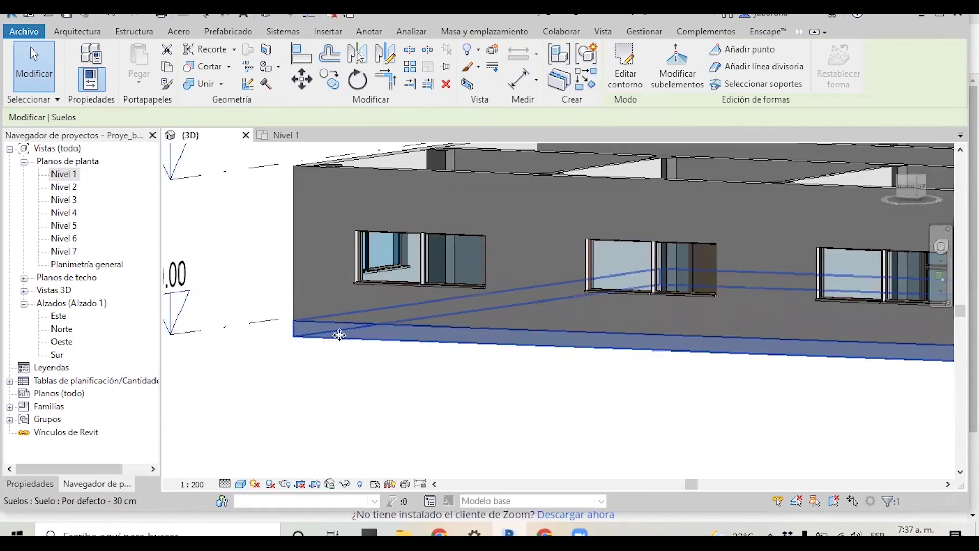
{"action": "scroll", "coordinate": [346, 334], "scroll_direction": "down", "scroll_amount": 1}
{"action": "scroll", "coordinate": [345, 334], "scroll_direction": "down", "scroll_amount": 1}
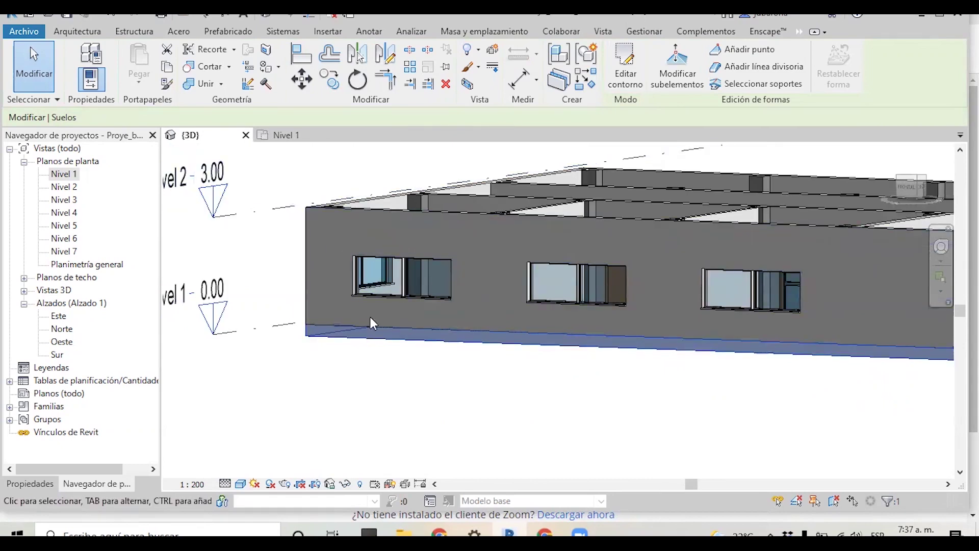
{"action": "middle_click_drag", "start_coordinate": [518, 322], "coordinate": [526, 336], "text": "shift"}
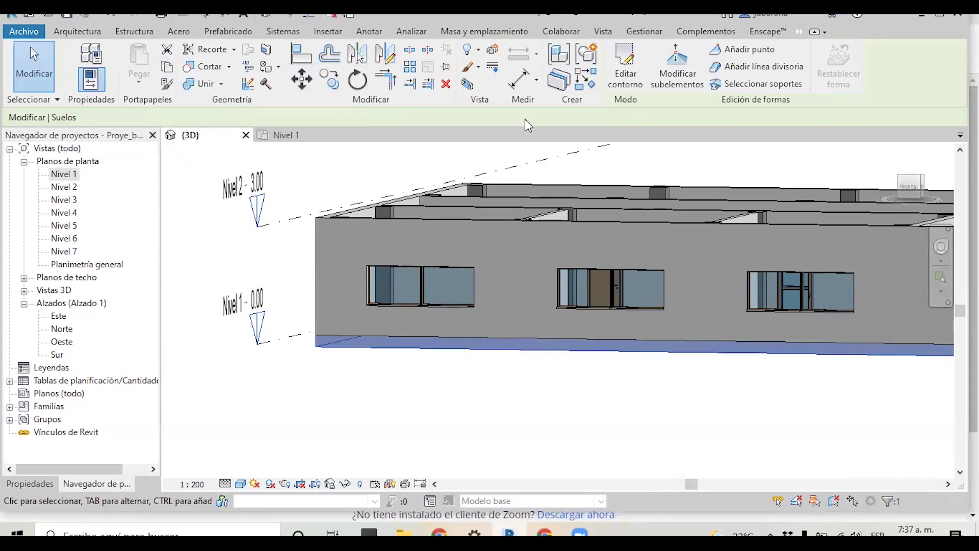
{"action": "left_click", "coordinate": [545, 226]}
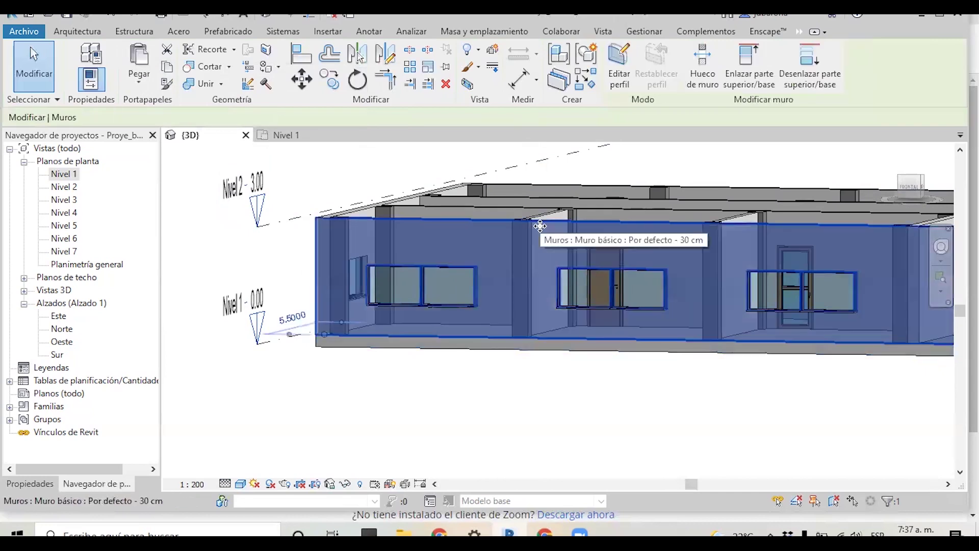
{"action": "left_click", "coordinate": [139, 81]}
{"action": "left_click", "coordinate": [162, 134]}
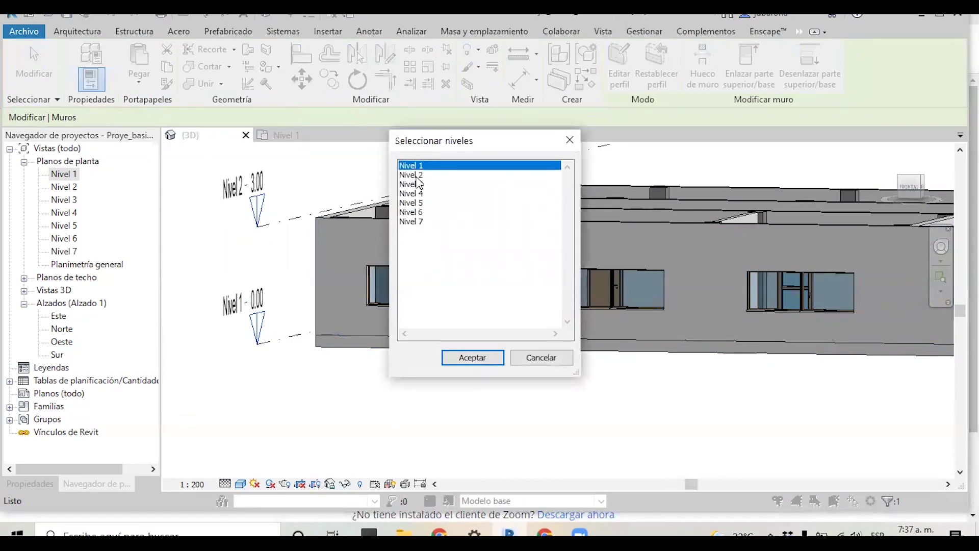
{"action": "left_click", "coordinate": [416, 176]}
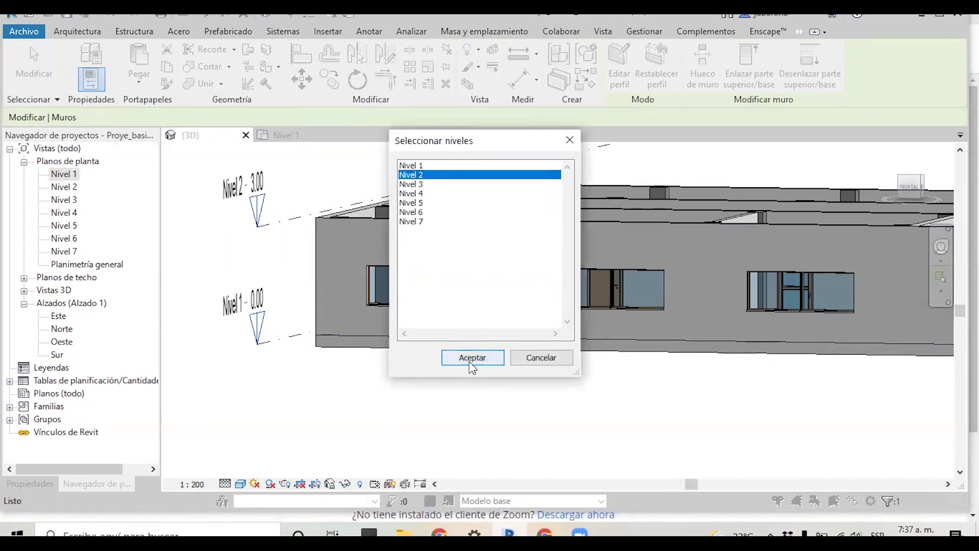
{"action": "left_click", "coordinate": [470, 359]}
{"action": "scroll", "coordinate": [314, 369], "scroll_direction": "down", "scroll_amount": 2}
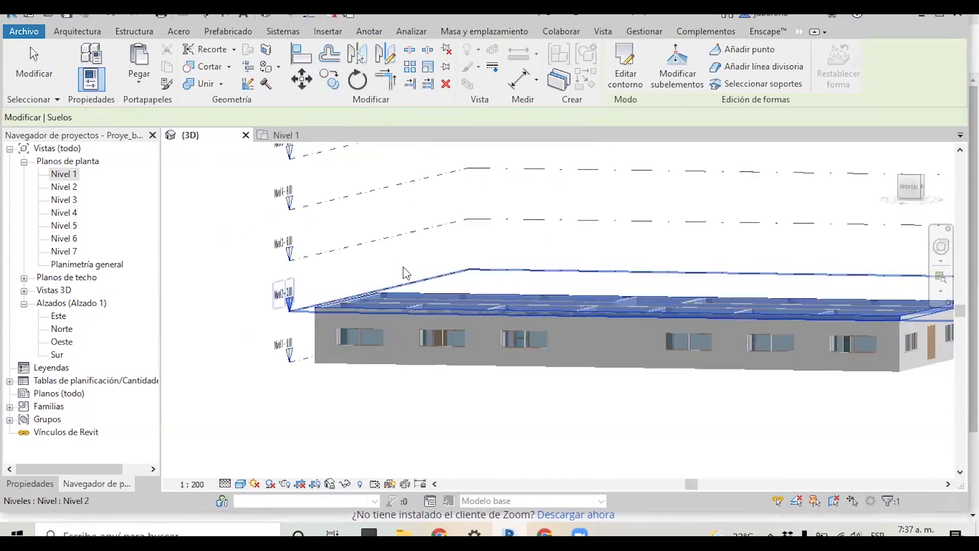
{"action": "scroll", "coordinate": [404, 273], "scroll_direction": "down", "scroll_amount": 2}
{"action": "scroll", "coordinate": [799, 306], "scroll_direction": "up", "scroll_amount": 1}
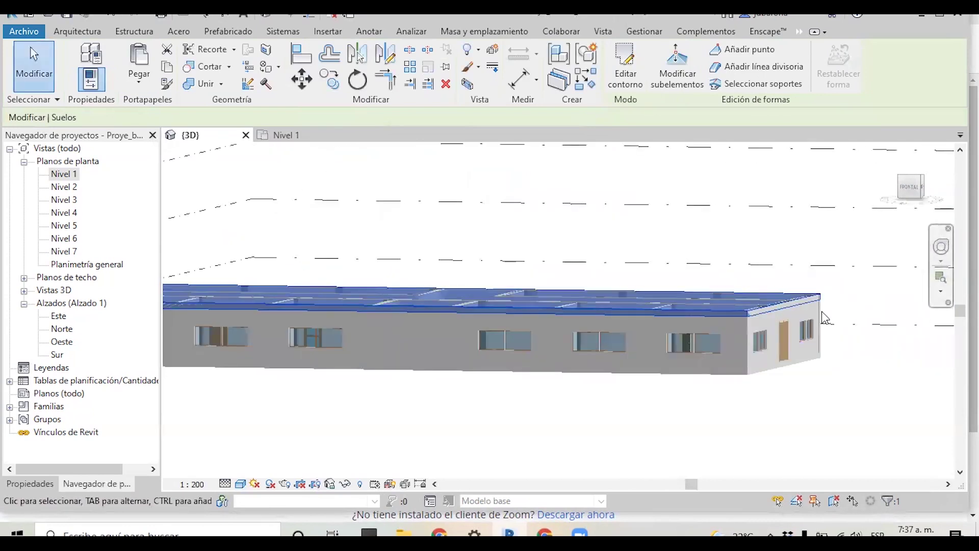
{"action": "scroll", "coordinate": [648, 290], "scroll_direction": "down", "scroll_amount": 3}
{"action": "mouse_move", "coordinate": [497, 305]}
{"action": "middle_mouse_down", "text": "shift"}
{"action": "mouse_move", "coordinate": [510, 365]}
{"action": "mouse_move", "coordinate": [557, 289]}
{"action": "mouse_move", "coordinate": [580, 420]}
{"action": "middle_mouse_up", "text": "shift"}
{"action": "scroll", "coordinate": [583, 285], "scroll_direction": "up", "scroll_amount": 3}
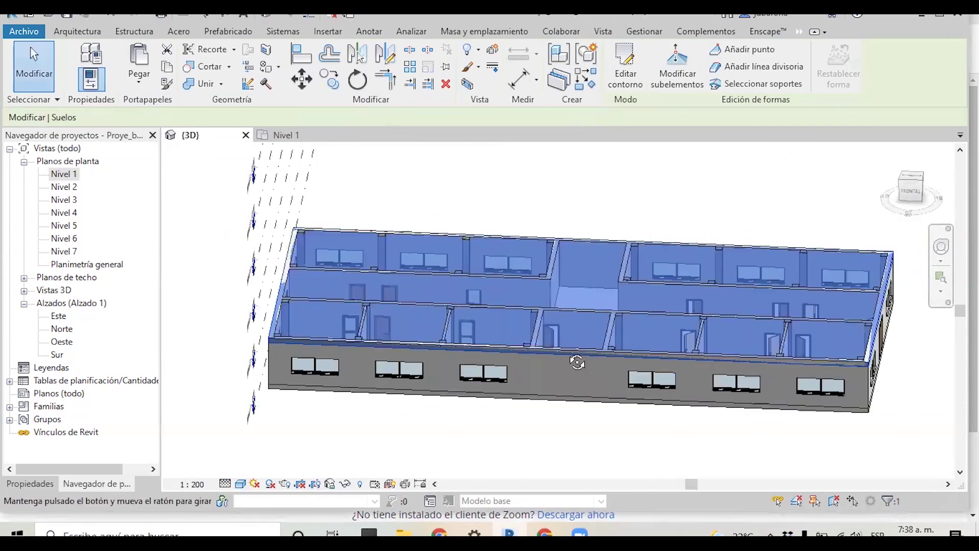
{"action": "scroll", "coordinate": [538, 344], "scroll_direction": "down", "scroll_amount": 3}
{"action": "mouse_move", "coordinate": [538, 345]}
{"action": "middle_mouse_down", "text": "shift"}
{"action": "mouse_move", "coordinate": [520, 258]}
{"action": "mouse_move", "coordinate": [525, 201]}
{"action": "mouse_move", "coordinate": [514, 234]}
{"action": "mouse_move", "coordinate": [508, 212]}
{"action": "mouse_move", "coordinate": [515, 160]}
{"action": "mouse_move", "coordinate": [488, 151]}
{"action": "middle_mouse_up", "text": "shift"}
{"action": "scroll", "coordinate": [518, 239], "scroll_direction": "up", "scroll_amount": 3}
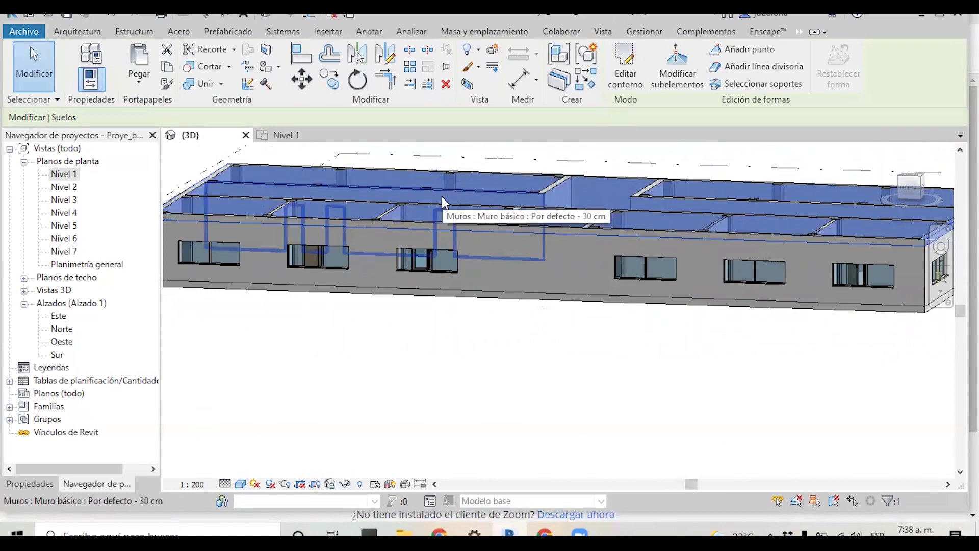
Step: Enter the floor slab's boundary sketch and switch to the Nivel 1 plan
{"action": "left_click", "coordinate": [626, 66]}
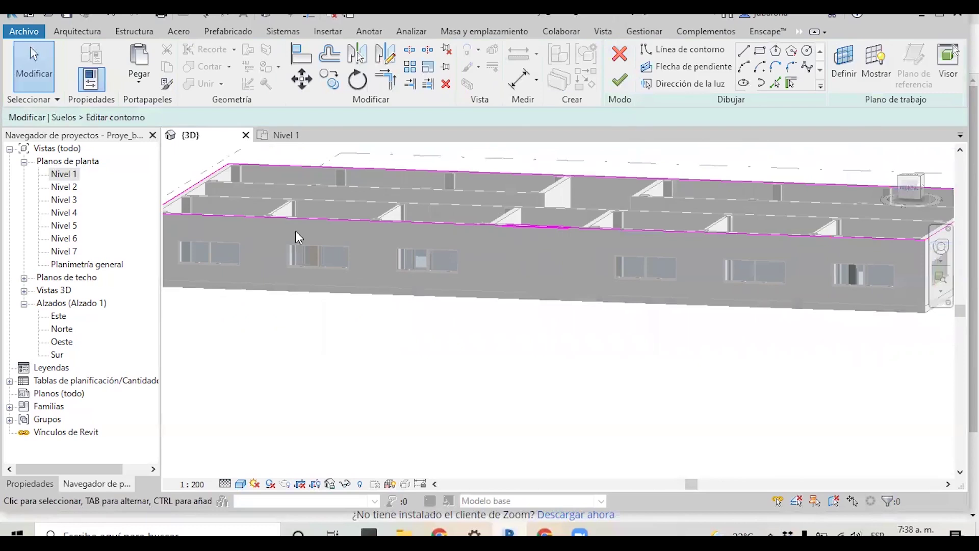
{"action": "middle_click_drag", "start_coordinate": [296, 231], "coordinate": [213, 210], "text": "shift"}
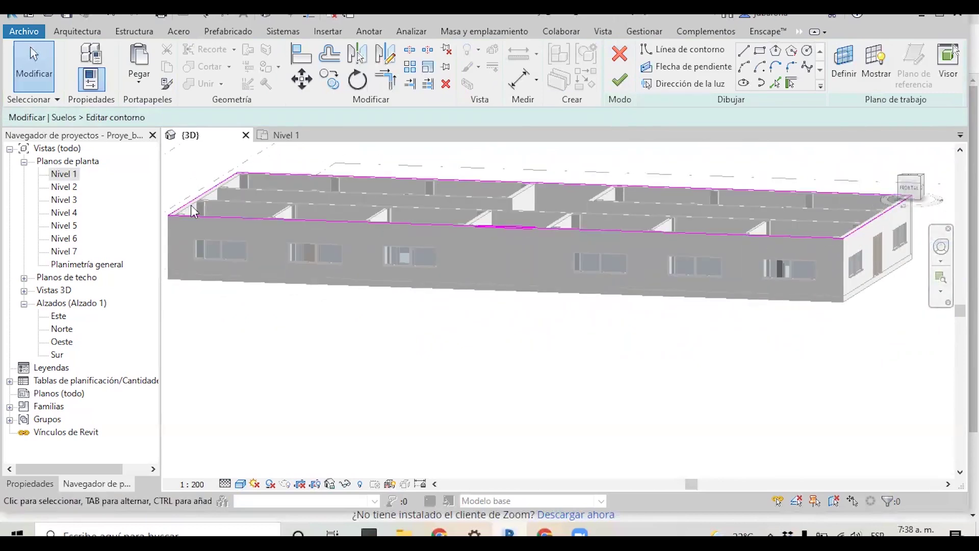
{"action": "double_click", "coordinate": [65, 175]}
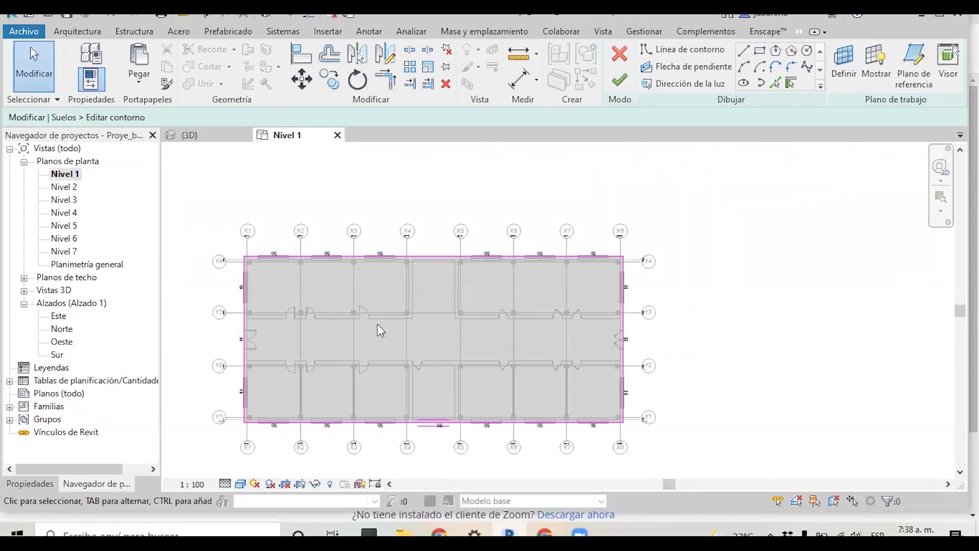
{"action": "scroll", "coordinate": [377, 324], "scroll_direction": "up", "scroll_amount": 2}
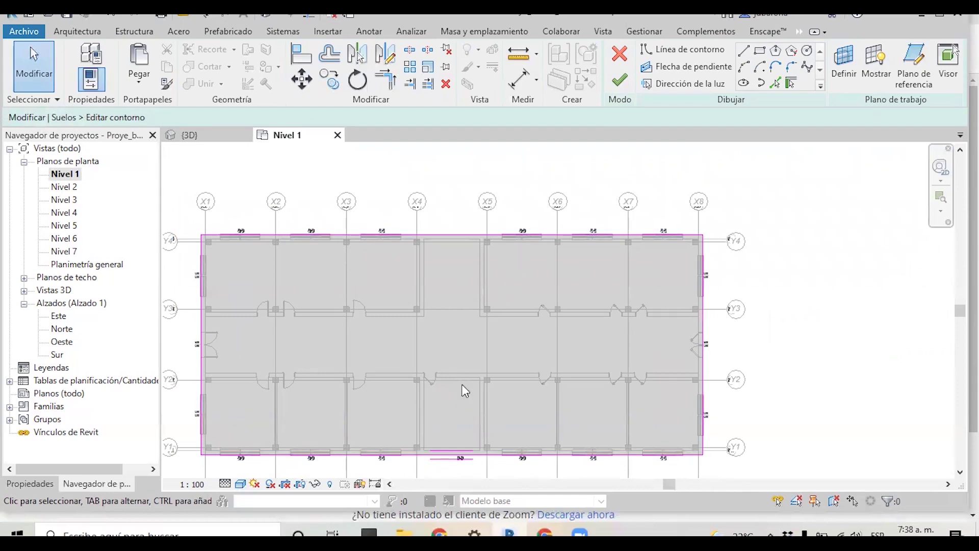
Step: Sketch a rectangular opening loop from the door midpoint to the column, moving its right edge
{"action": "left_click", "coordinate": [759, 53]}
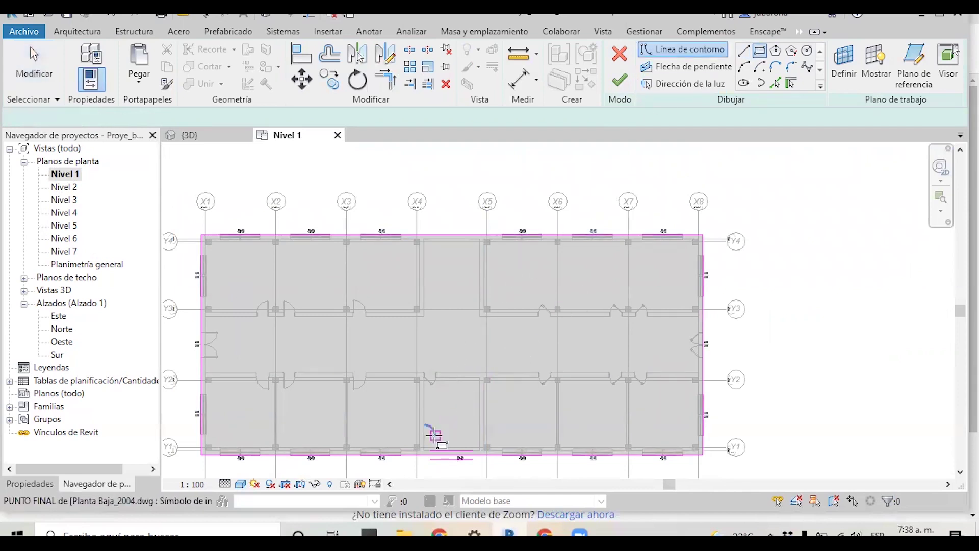
{"action": "scroll", "coordinate": [436, 449], "scroll_direction": "up", "scroll_amount": 4}
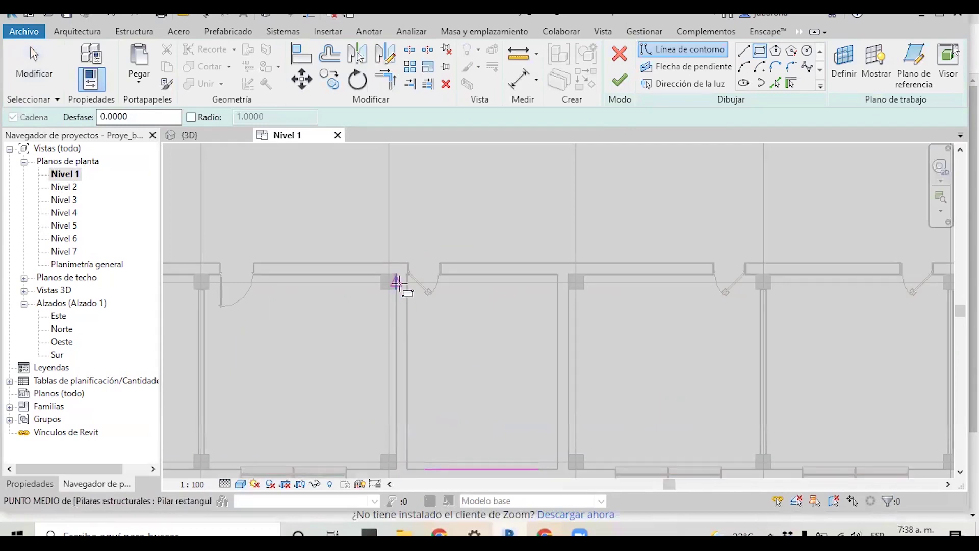
{"action": "left_click", "coordinate": [408, 280]}
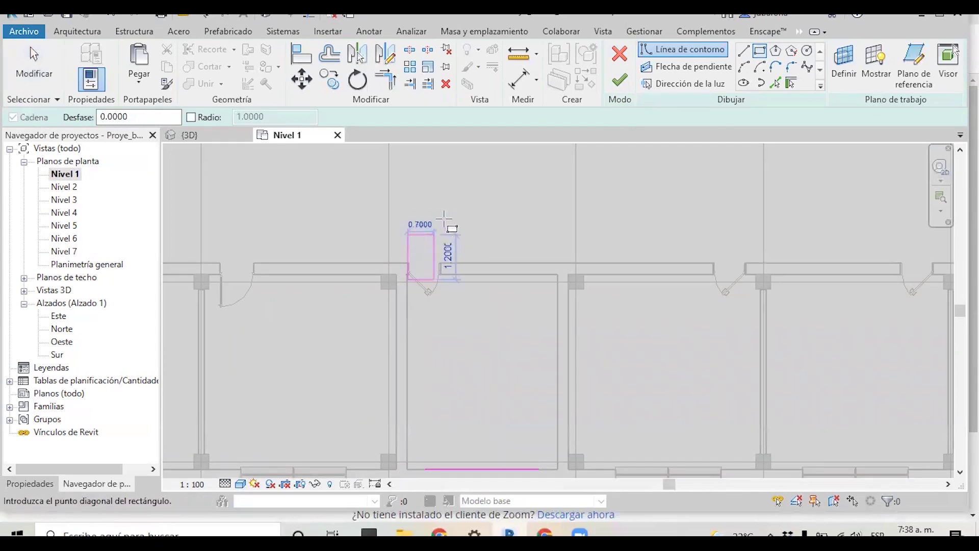
{"action": "scroll", "coordinate": [472, 280], "scroll_direction": "down", "scroll_amount": 3}
{"action": "scroll", "coordinate": [572, 412], "scroll_direction": "up", "scroll_amount": 3}
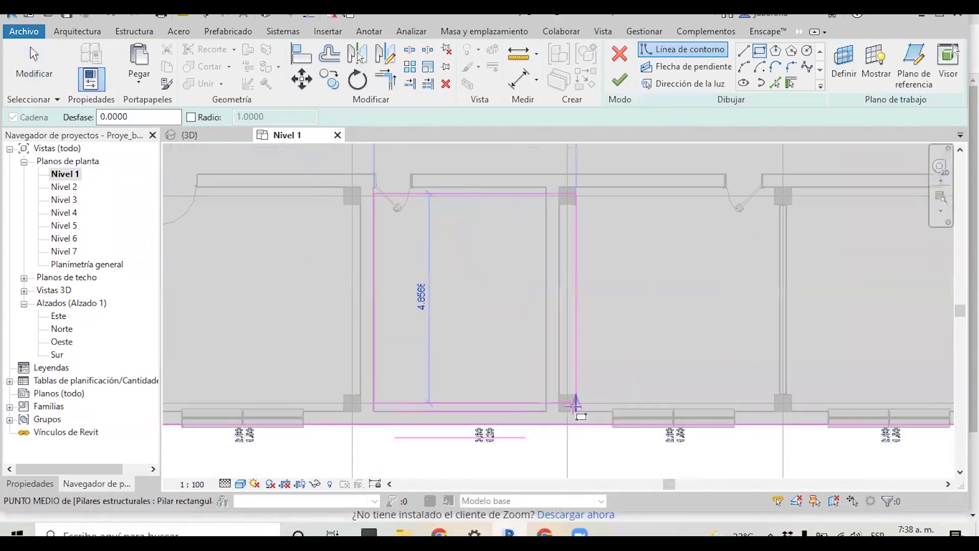
{"action": "left_click", "coordinate": [567, 403]}
{"action": "key", "text": "Escape"}
{"action": "key", "text": "Escape"}
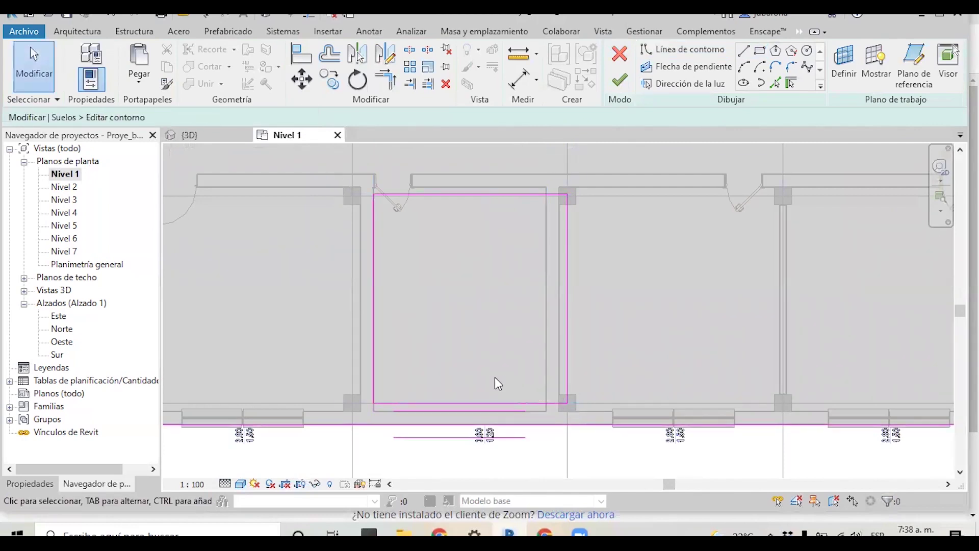
{"action": "mouse_move", "coordinate": [567, 251]}
{"action": "left_mouse_down"}
{"action": "mouse_move", "coordinate": [536, 253]}
{"action": "mouse_move", "coordinate": [544, 252]}
{"action": "left_mouse_up"}
{"action": "scroll", "coordinate": [455, 152], "scroll_direction": "up", "scroll_amount": 2}
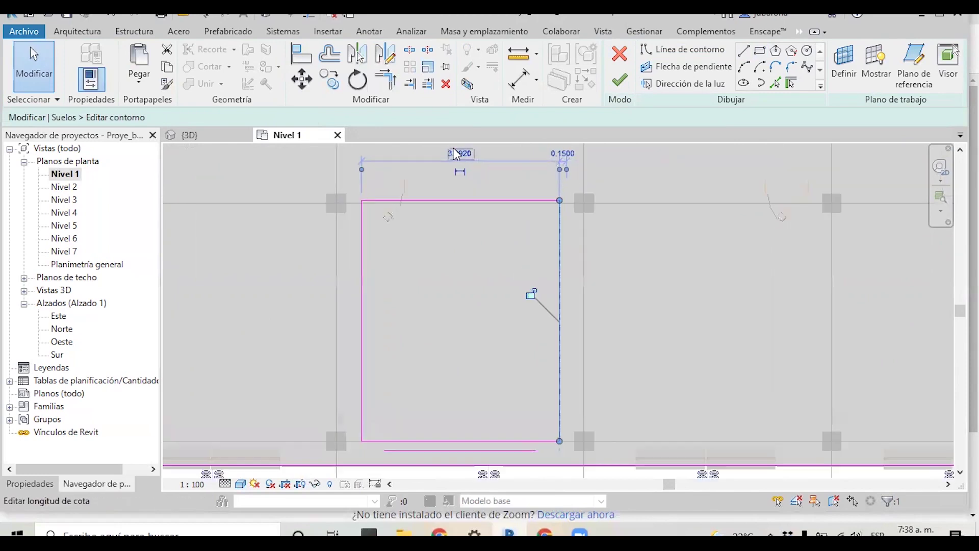
{"action": "scroll", "coordinate": [455, 153], "scroll_direction": "up", "scroll_amount": 1}
Step: Align the opening's bottom edge to the wall with AL and finish the boundary edit
{"action": "left_click", "coordinate": [427, 228]}
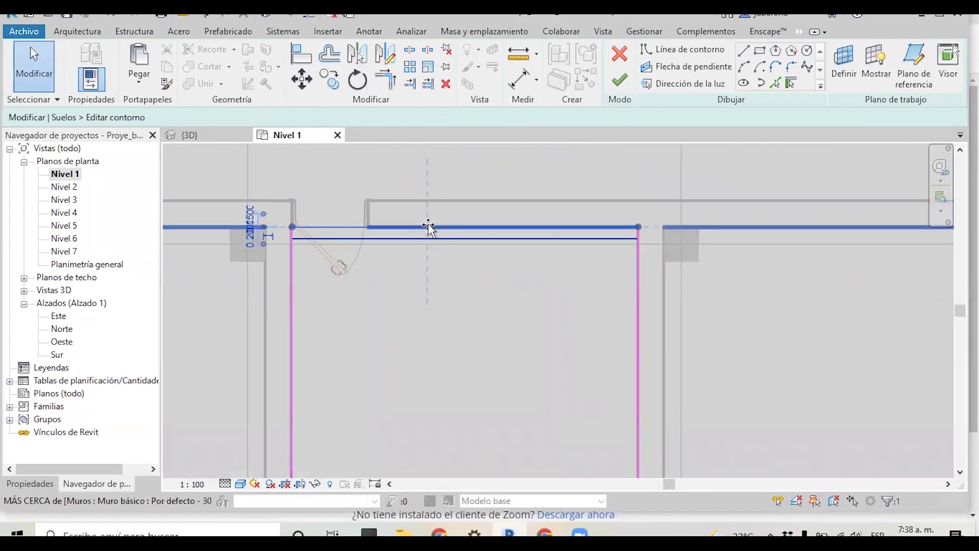
{"action": "scroll", "coordinate": [413, 190], "scroll_direction": "down", "scroll_amount": 1}
{"action": "scroll", "coordinate": [414, 190], "scroll_direction": "down", "scroll_amount": 2}
{"action": "scroll", "coordinate": [426, 408], "scroll_direction": "up", "scroll_amount": 1}
{"action": "scroll", "coordinate": [408, 418], "scroll_direction": "up", "scroll_amount": 1}
{"action": "scroll", "coordinate": [372, 408], "scroll_direction": "up", "scroll_amount": 1}
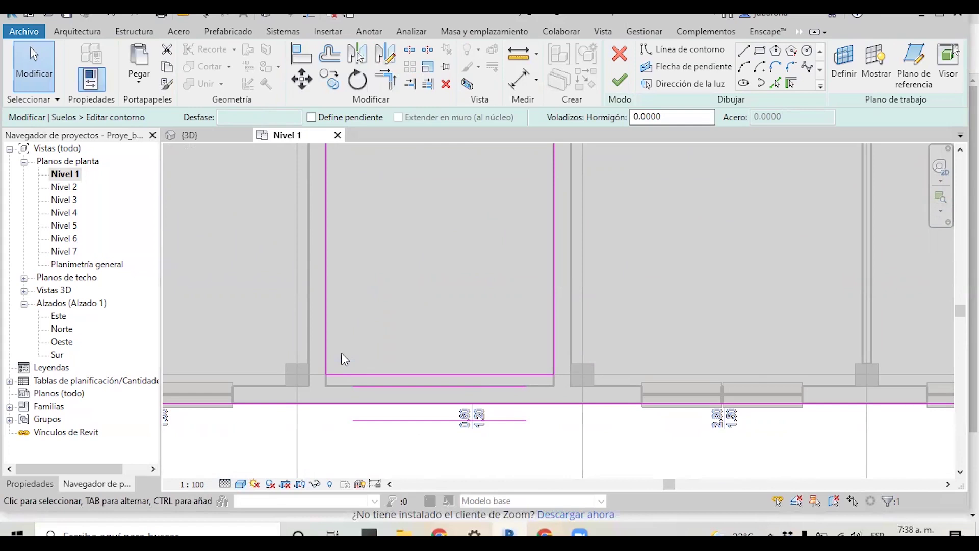
{"action": "key", "text": "a"}
{"action": "key", "text": "l"}
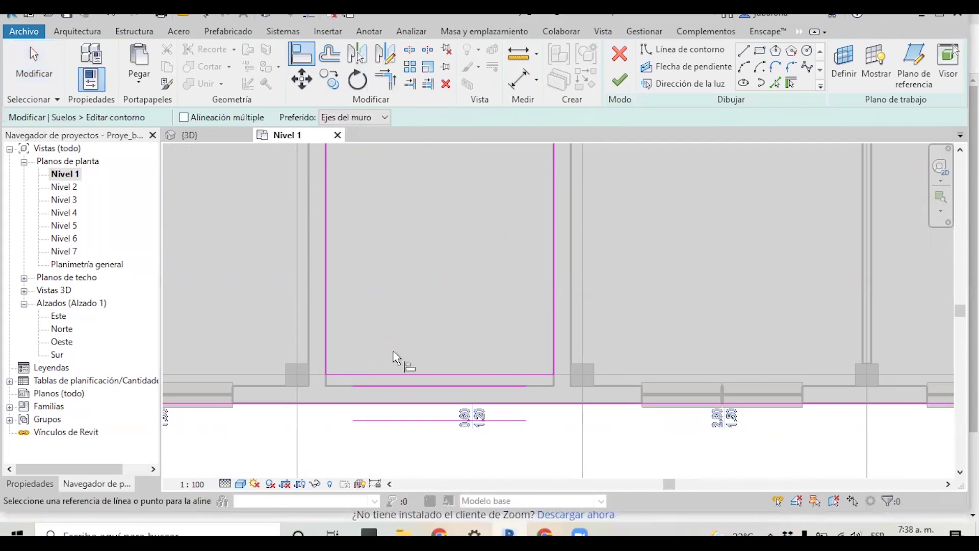
{"action": "scroll", "coordinate": [339, 393], "scroll_direction": "up", "scroll_amount": 2}
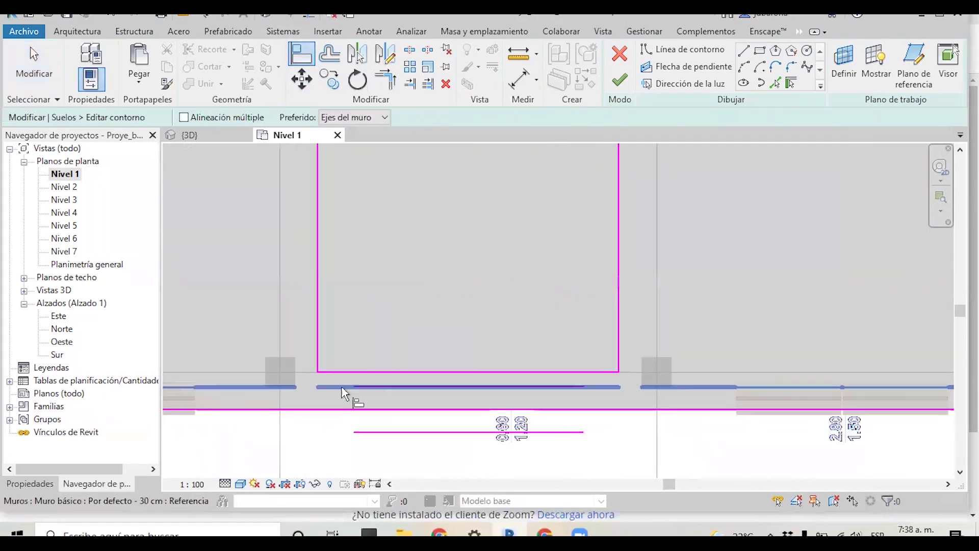
{"action": "left_click", "coordinate": [335, 387]}
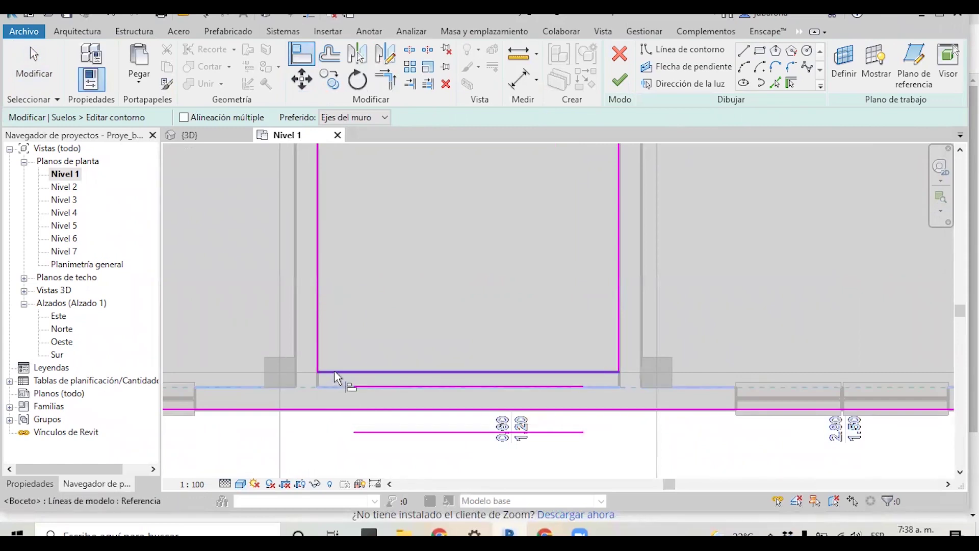
{"action": "left_click", "coordinate": [335, 371]}
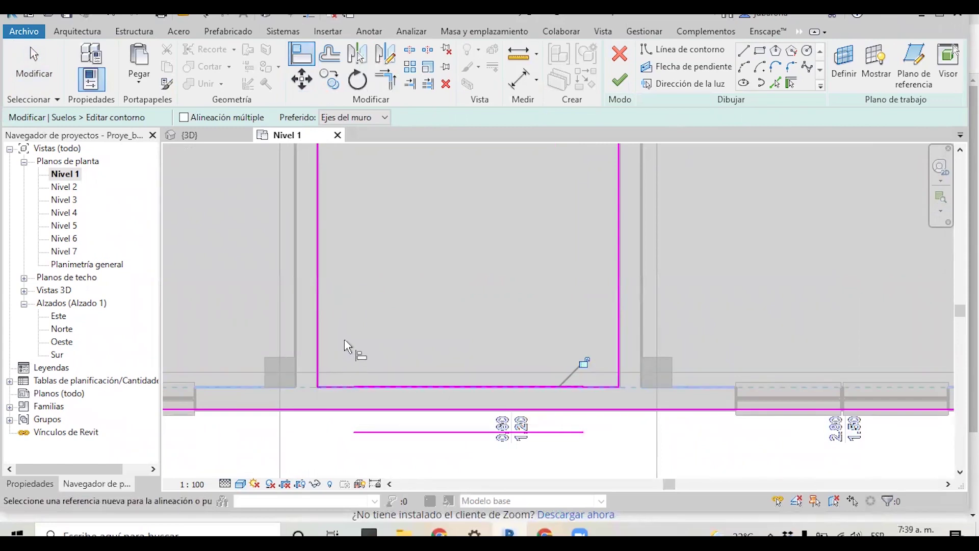
{"action": "key", "text": "Escape"}
{"action": "key", "text": "Escape"}
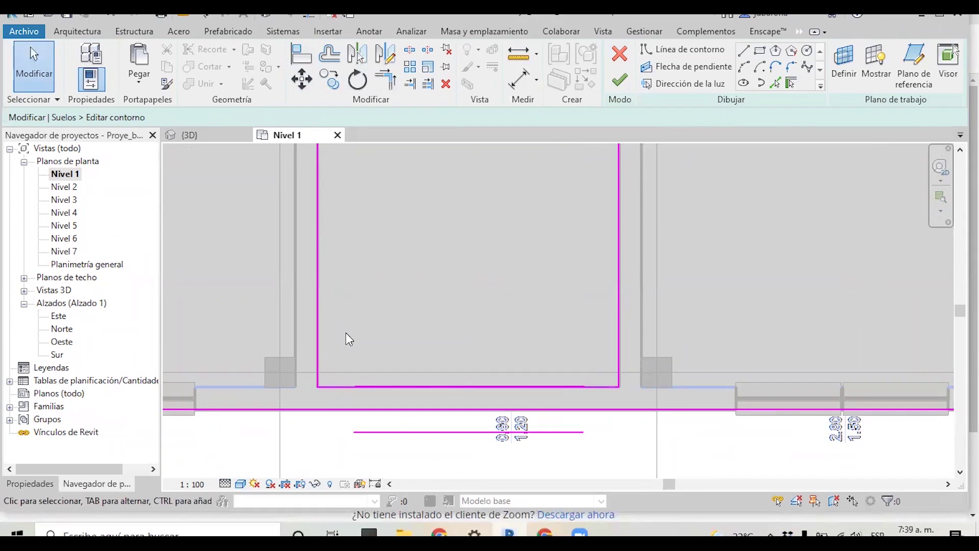
{"action": "scroll", "coordinate": [346, 334], "scroll_direction": "down", "scroll_amount": 2}
{"action": "scroll", "coordinate": [359, 420], "scroll_direction": "down", "scroll_amount": 2}
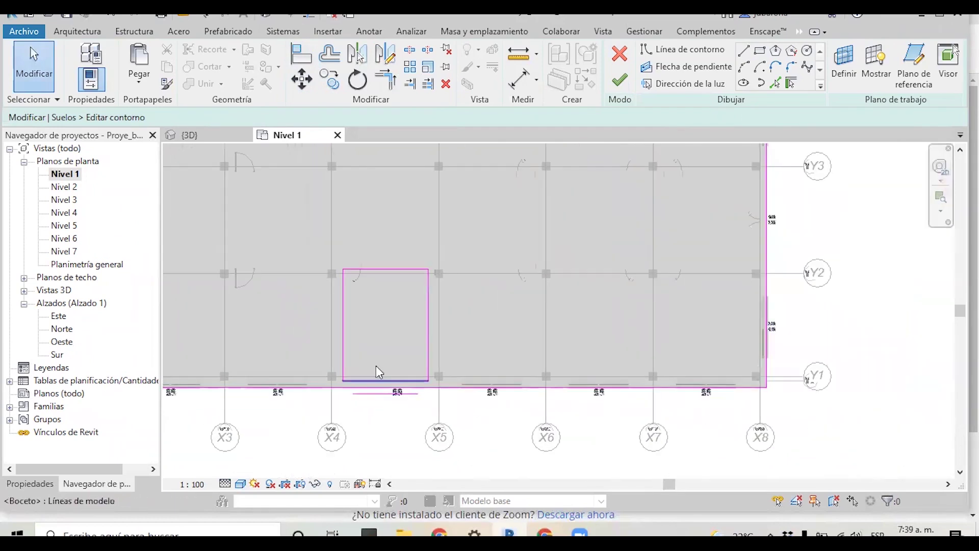
{"action": "left_click", "coordinate": [620, 82]}
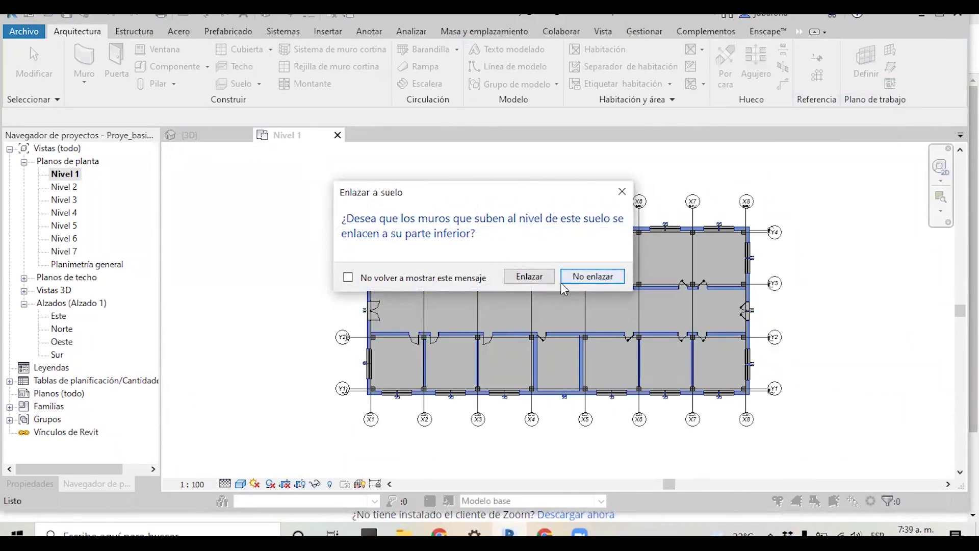
{"action": "left_click", "coordinate": [529, 277]}
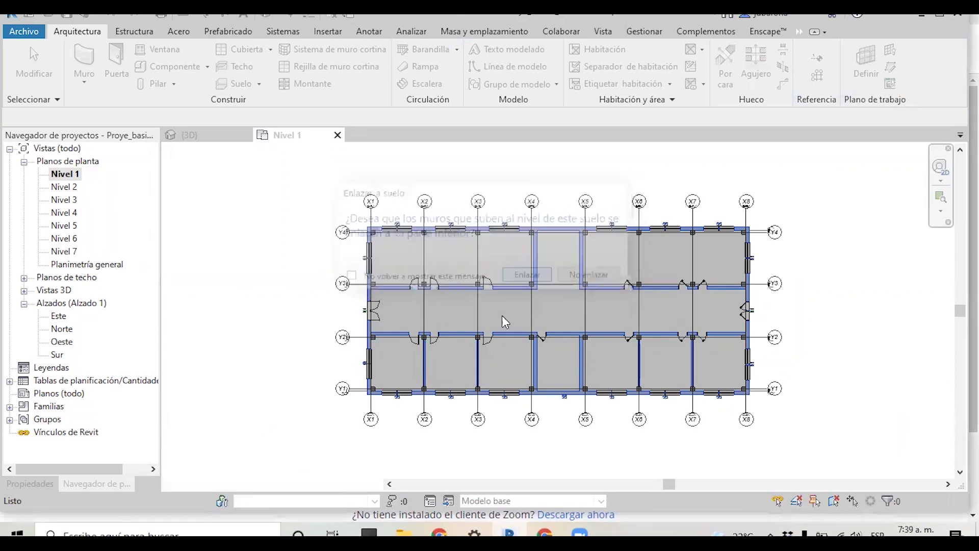
{"action": "scroll", "coordinate": [356, 235], "scroll_direction": "up", "scroll_amount": 3}
{"action": "left_click", "coordinate": [178, 133]}
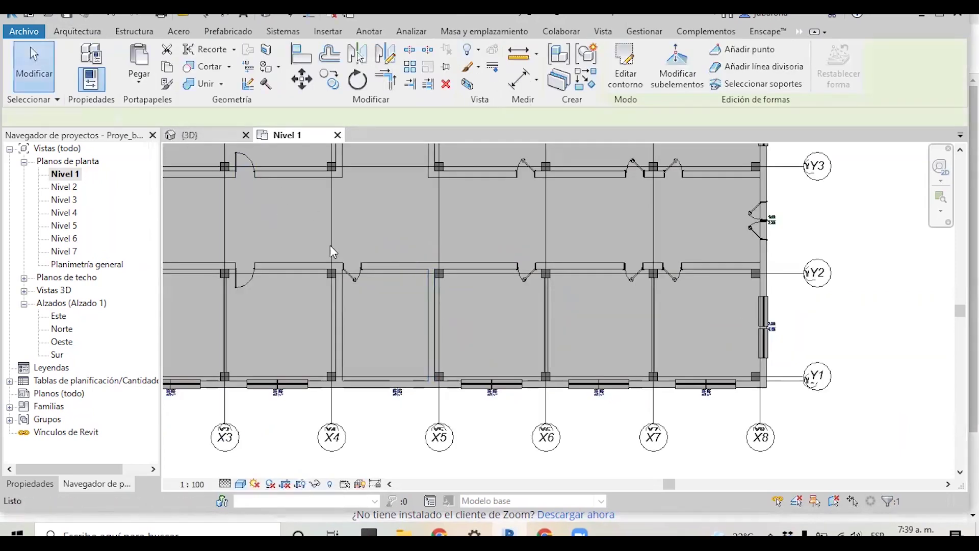
{"action": "mouse_move", "coordinate": [448, 306]}
{"action": "middle_mouse_down", "text": "shift"}
{"action": "mouse_move", "coordinate": [582, 210]}
{"action": "mouse_move", "coordinate": [587, 253]}
{"action": "mouse_move", "coordinate": [451, 241]}
{"action": "middle_mouse_up", "text": "shift"}
{"action": "scroll", "coordinate": [775, 279], "scroll_direction": "up", "scroll_amount": 2}
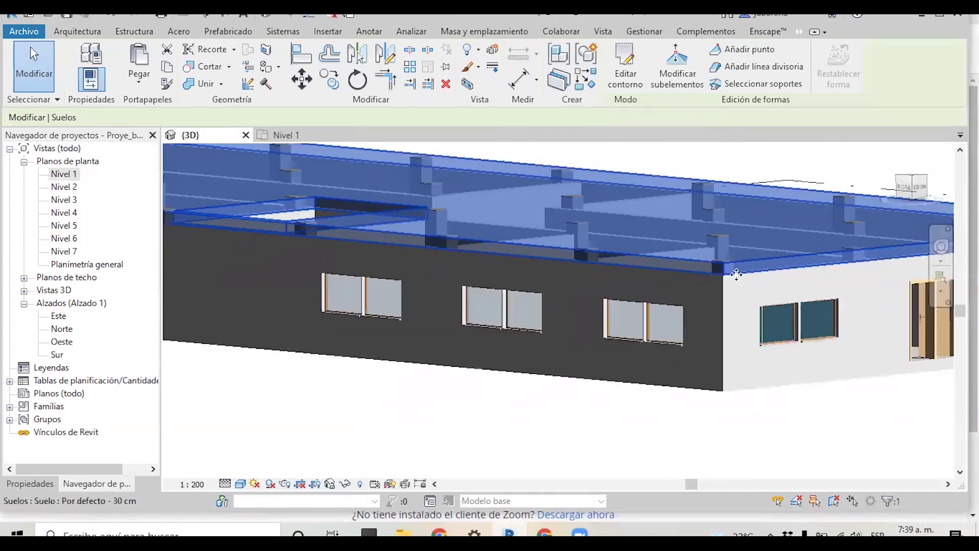
{"action": "scroll", "coordinate": [674, 276], "scroll_direction": "up", "scroll_amount": 2}
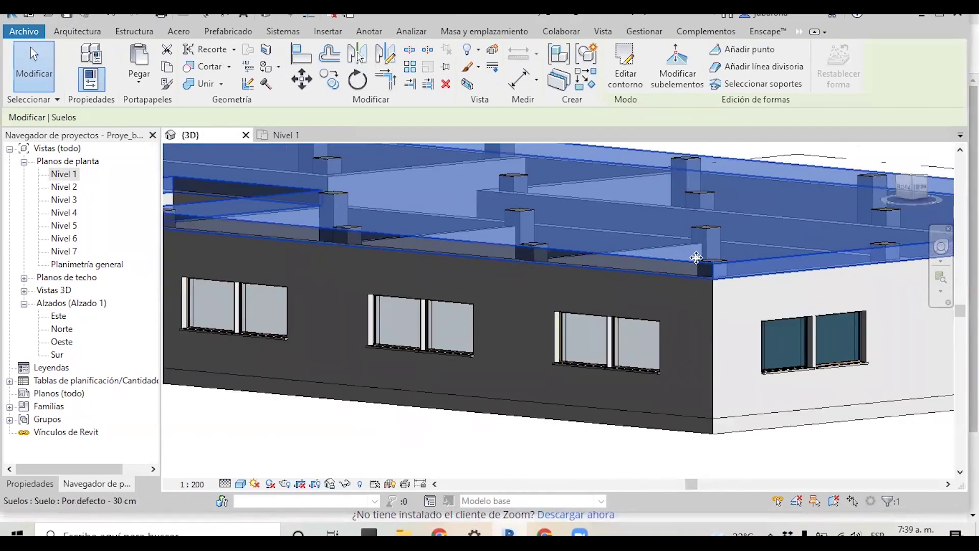
{"action": "scroll", "coordinate": [711, 270], "scroll_direction": "up", "scroll_amount": 2}
{"action": "scroll", "coordinate": [693, 275], "scroll_direction": "up", "scroll_amount": 1}
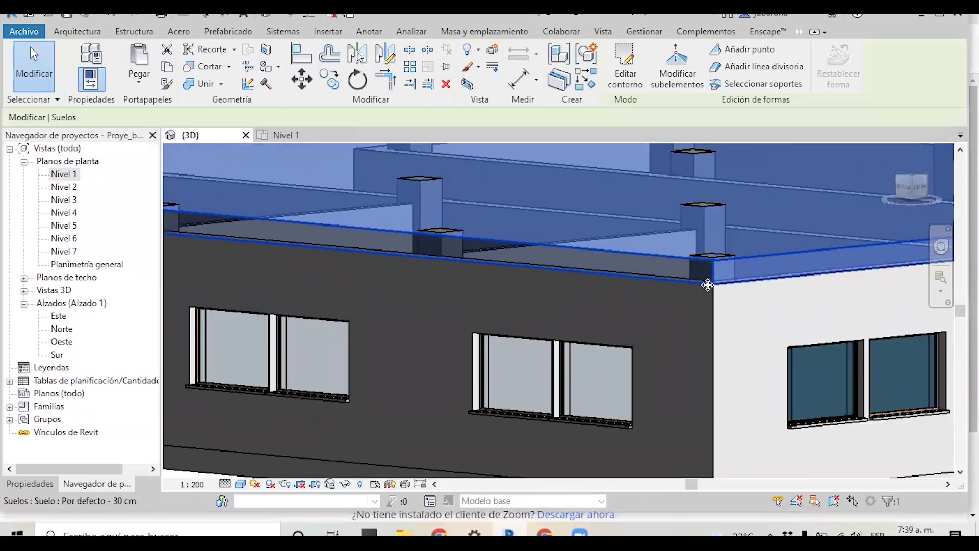
{"action": "mouse_move", "coordinate": [674, 280]}
{"action": "middle_mouse_down", "text": "shift"}
{"action": "mouse_move", "coordinate": [670, 163]}
{"action": "mouse_move", "coordinate": [682, 207]}
{"action": "middle_mouse_up", "text": "shift"}
{"action": "key", "text": "Escape"}
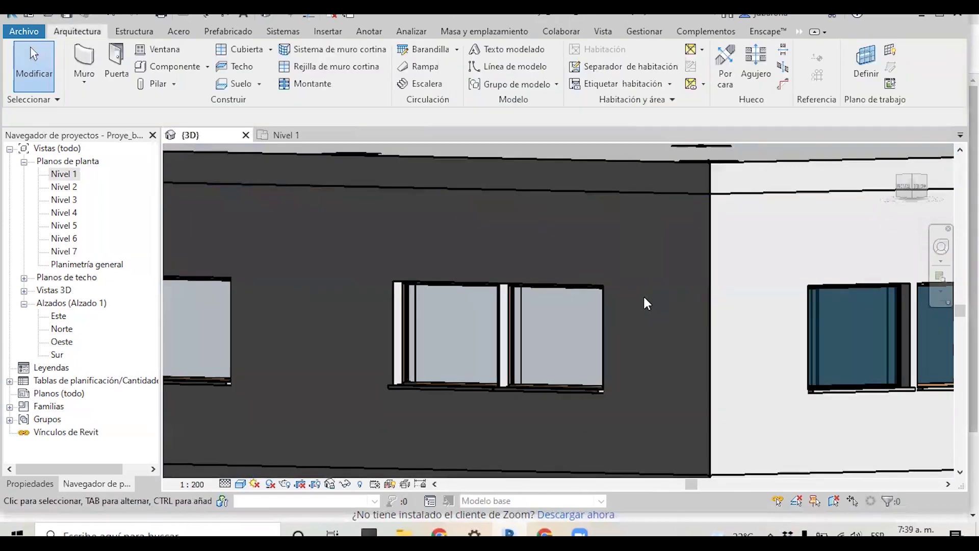
{"action": "scroll", "coordinate": [643, 295], "scroll_direction": "down", "scroll_amount": 1}
{"action": "key", "text": "Escape"}
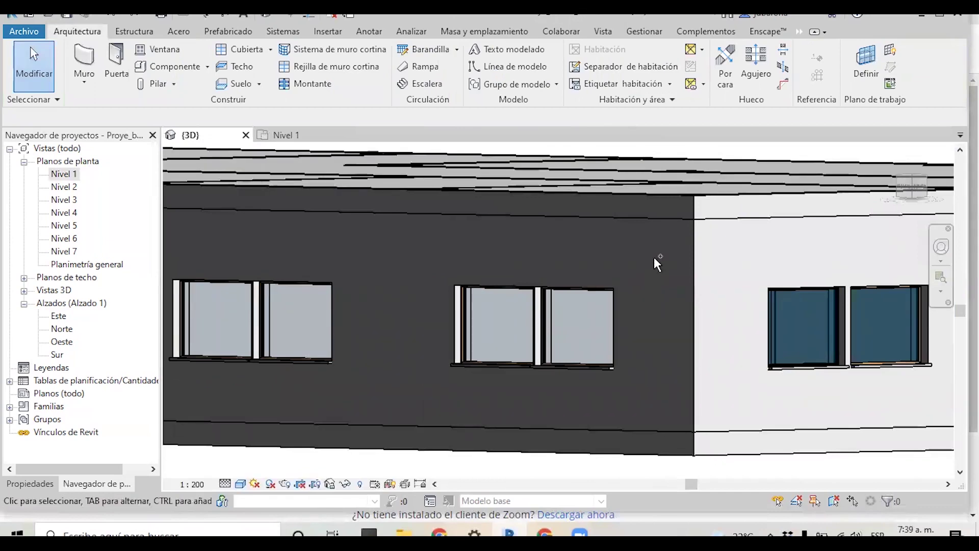
{"action": "left_click", "coordinate": [654, 255]}
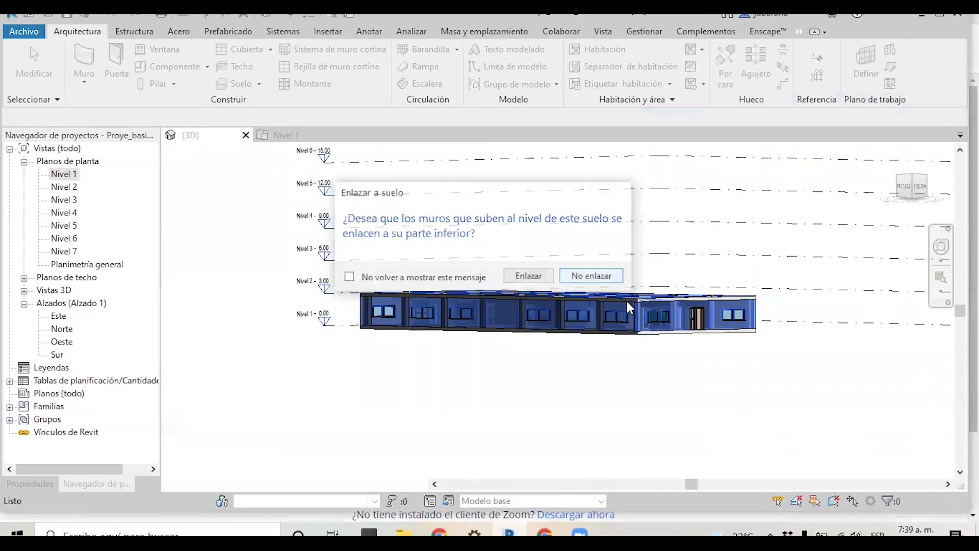
{"action": "left_click", "coordinate": [602, 278]}
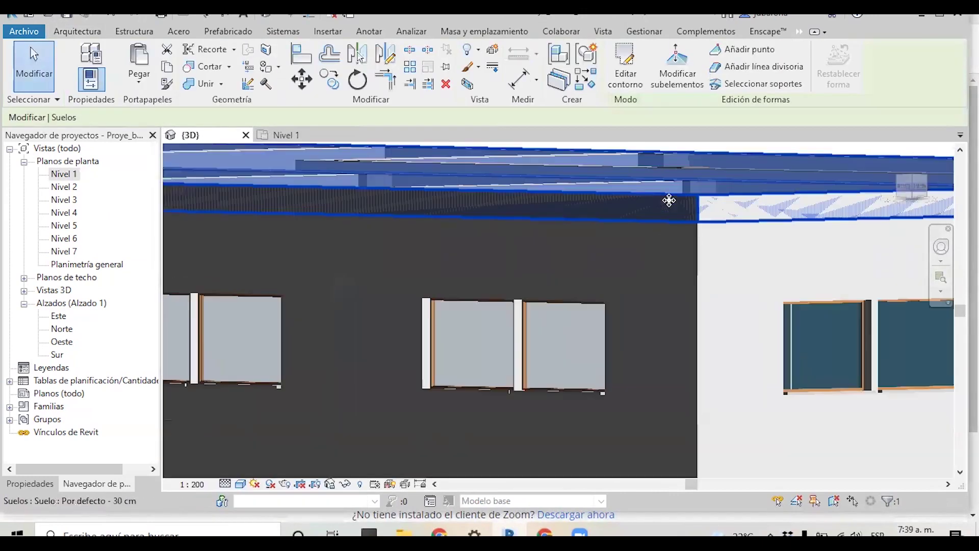
{"action": "scroll", "coordinate": [673, 192], "scroll_direction": "up", "scroll_amount": 2}
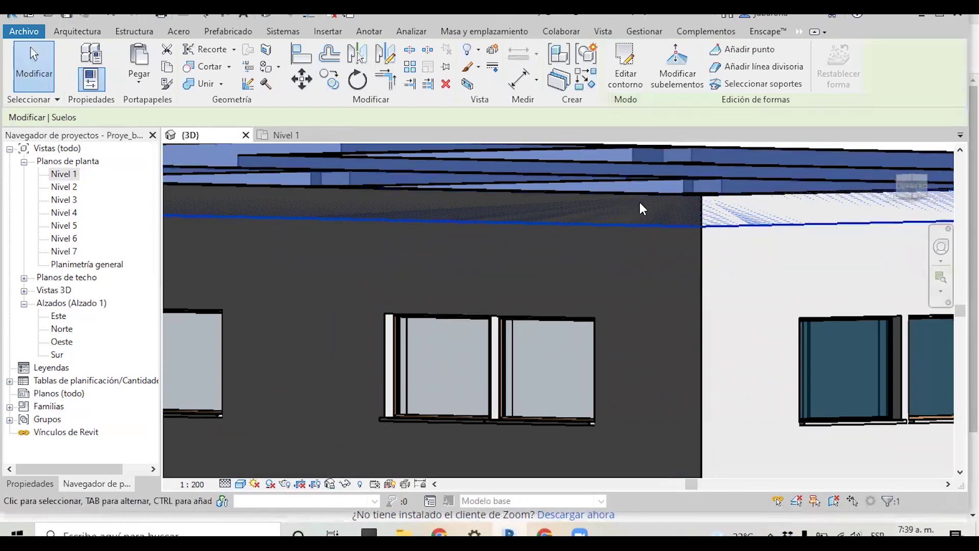
{"action": "scroll", "coordinate": [640, 207], "scroll_direction": "down", "scroll_amount": 1}
{"action": "scroll", "coordinate": [650, 228], "scroll_direction": "down", "scroll_amount": 1}
{"action": "scroll", "coordinate": [650, 229], "scroll_direction": "down", "scroll_amount": 1}
{"action": "mouse_move", "coordinate": [651, 227]}
{"action": "middle_mouse_down", "text": "shift"}
{"action": "mouse_move", "coordinate": [387, 254]}
{"action": "mouse_move", "coordinate": [420, 241]}
{"action": "middle_mouse_up", "text": "shift"}
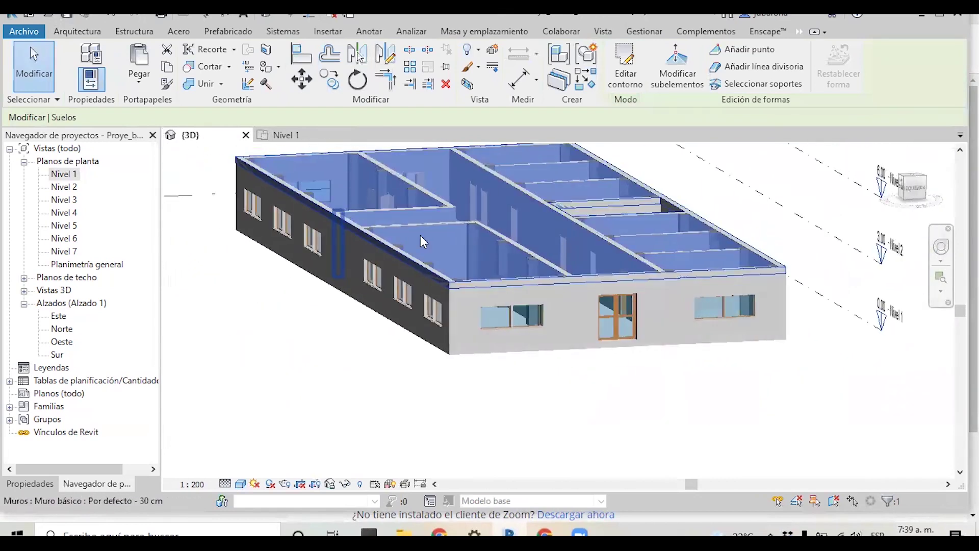
{"action": "scroll", "coordinate": [464, 302], "scroll_direction": "up", "scroll_amount": 3}
{"action": "scroll", "coordinate": [464, 302], "scroll_direction": "up", "scroll_amount": 1}
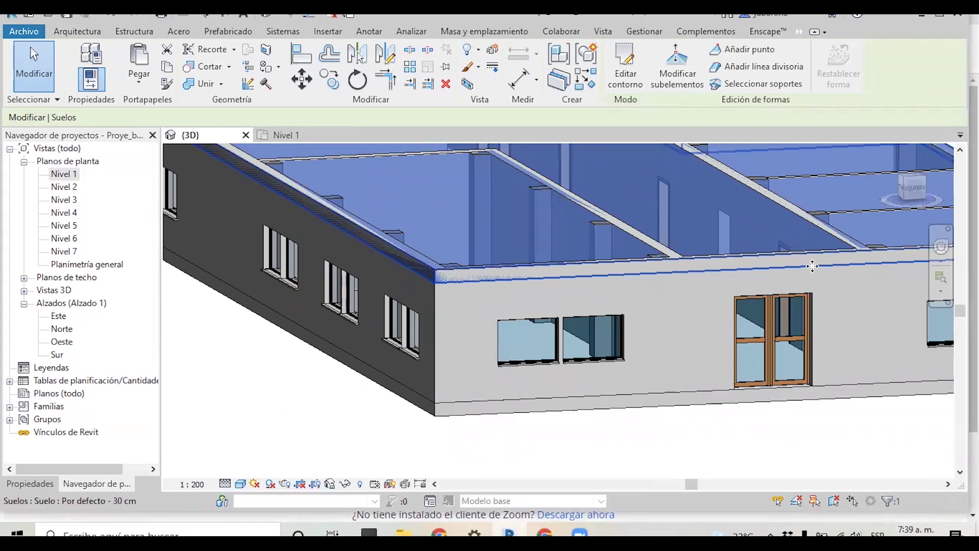
{"action": "scroll", "coordinate": [551, 278], "scroll_direction": "down", "scroll_amount": 3}
{"action": "scroll", "coordinate": [492, 292], "scroll_direction": "up", "scroll_amount": 2}
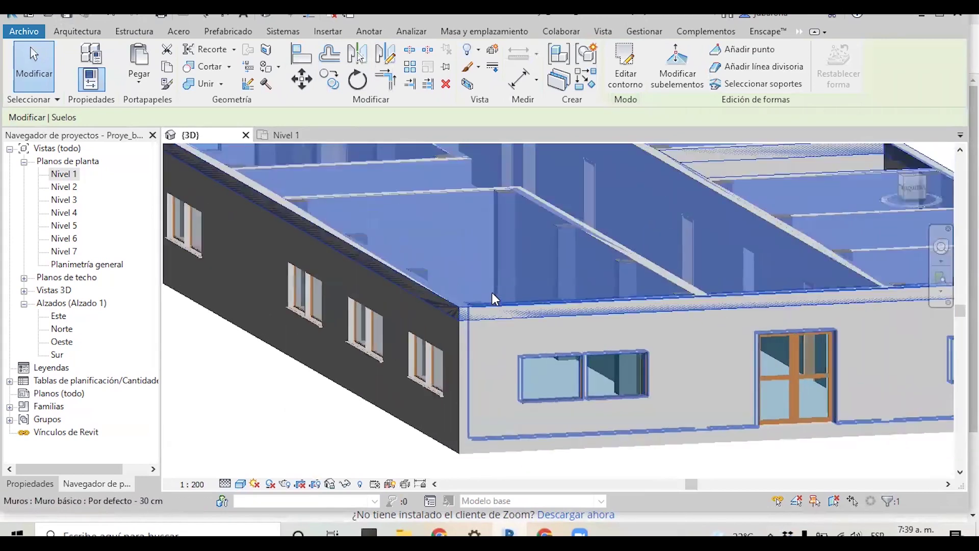
{"action": "scroll", "coordinate": [463, 289], "scroll_direction": "up", "scroll_amount": 2}
{"action": "scroll", "coordinate": [463, 285], "scroll_direction": "down", "scroll_amount": 3}
{"action": "middle_click_drag", "start_coordinate": [705, 317], "coordinate": [718, 323], "text": "shift"}
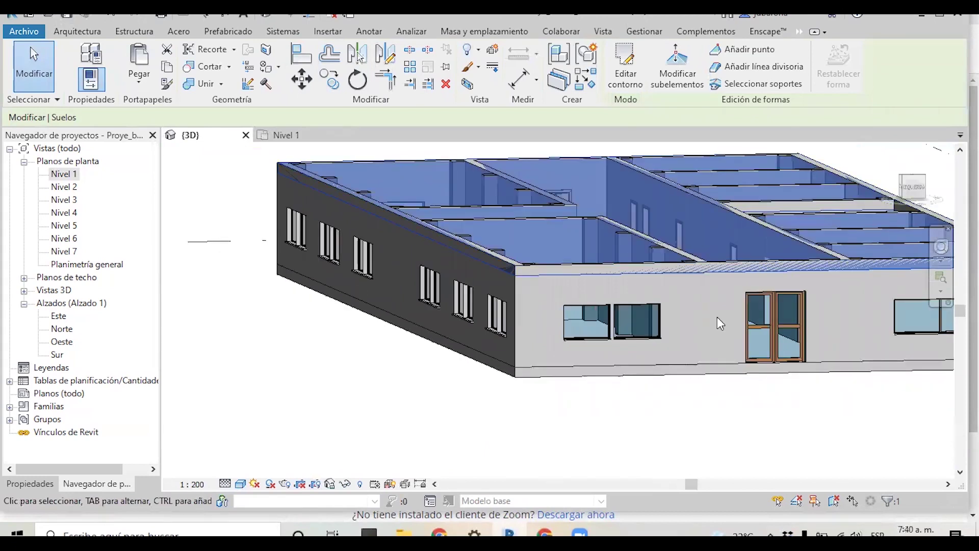
{"action": "scroll", "coordinate": [552, 255], "scroll_direction": "up", "scroll_amount": 3}
Step: Reopen and finish the slab boundary edit, answer the wall-attachment prompt, and view the opening
{"action": "double_click", "coordinate": [553, 256]}
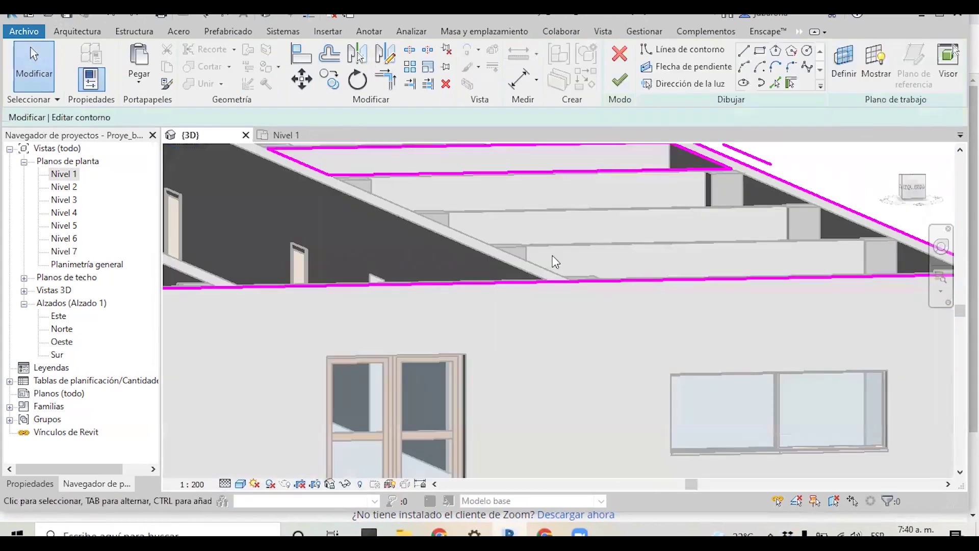
{"action": "scroll", "coordinate": [701, 236], "scroll_direction": "down", "scroll_amount": 3}
{"action": "scroll", "coordinate": [748, 307], "scroll_direction": "down", "scroll_amount": 2}
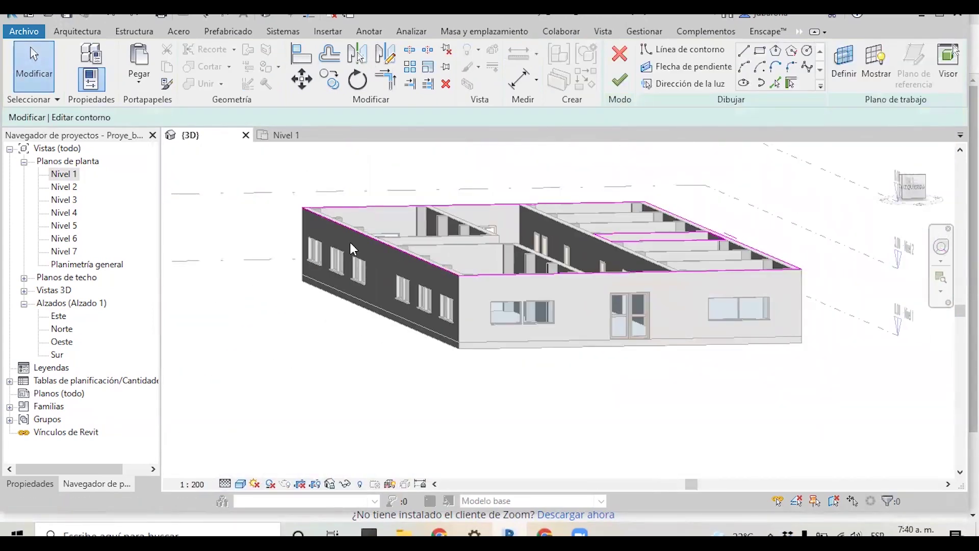
{"action": "scroll", "coordinate": [377, 197], "scroll_direction": "up", "scroll_amount": 2}
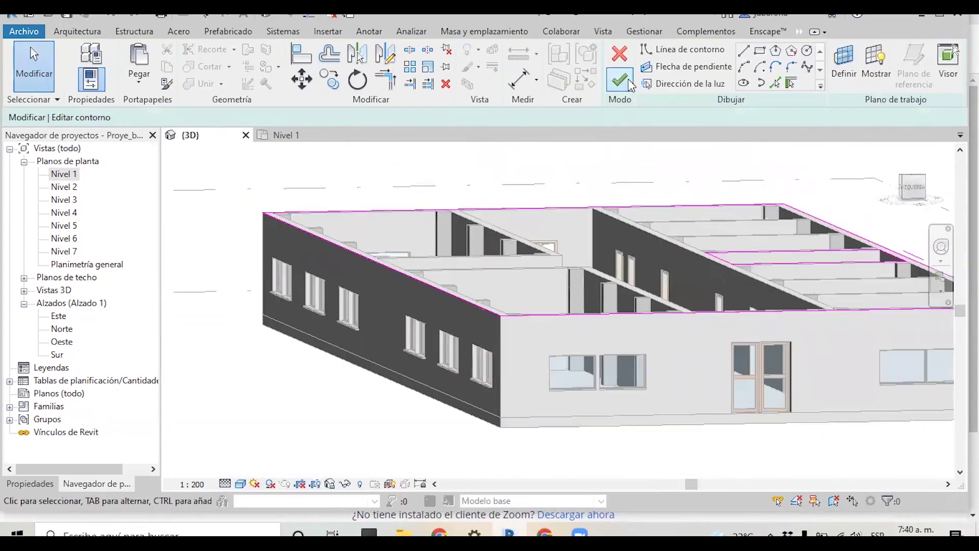
{"action": "left_click", "coordinate": [619, 82]}
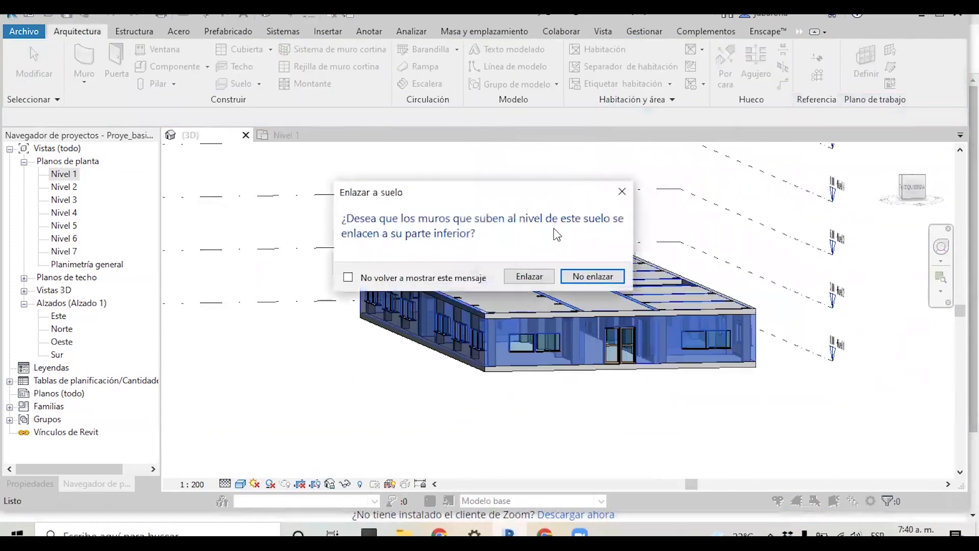
{"action": "left_click", "coordinate": [529, 276]}
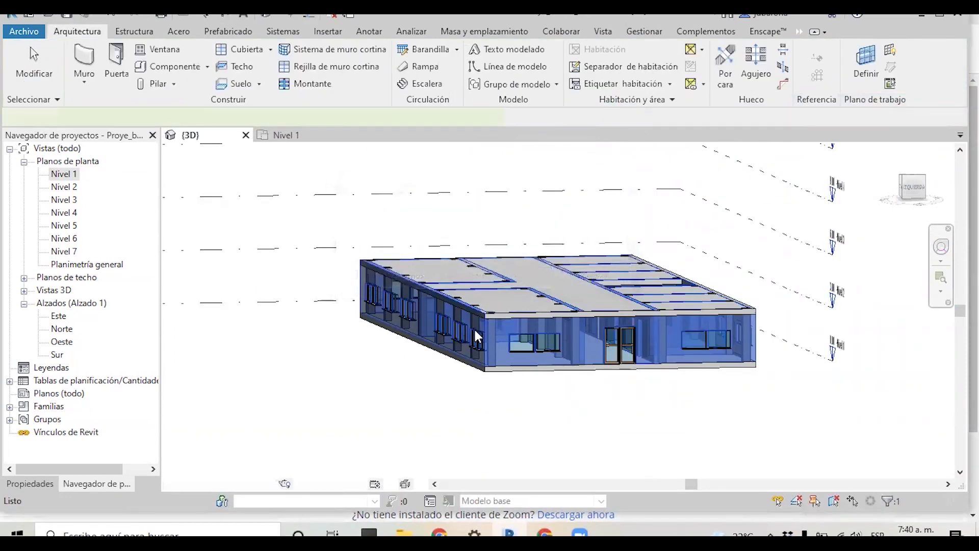
{"action": "scroll", "coordinate": [466, 334], "scroll_direction": "up", "scroll_amount": 3}
{"action": "scroll", "coordinate": [450, 334], "scroll_direction": "down", "scroll_amount": 3}
{"action": "mouse_move", "coordinate": [450, 334]}
{"action": "middle_mouse_down", "text": "shift"}
{"action": "mouse_move", "coordinate": [495, 366]}
{"action": "mouse_move", "coordinate": [602, 309]}
{"action": "mouse_move", "coordinate": [402, 273]}
{"action": "middle_mouse_up", "text": "shift"}
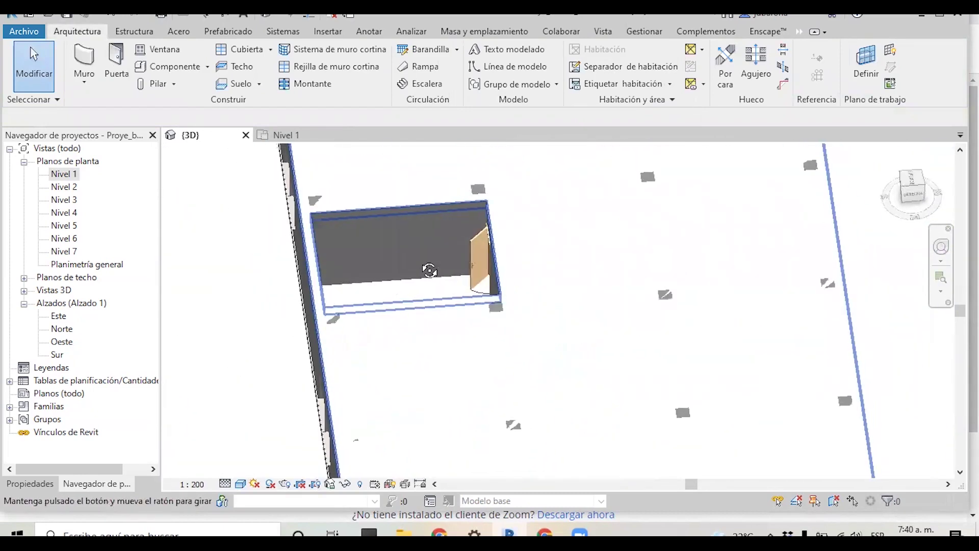
Step: Select the slab and orbit out to the whole building, then deselect and show Nivel 1
{"action": "left_click", "coordinate": [407, 281]}
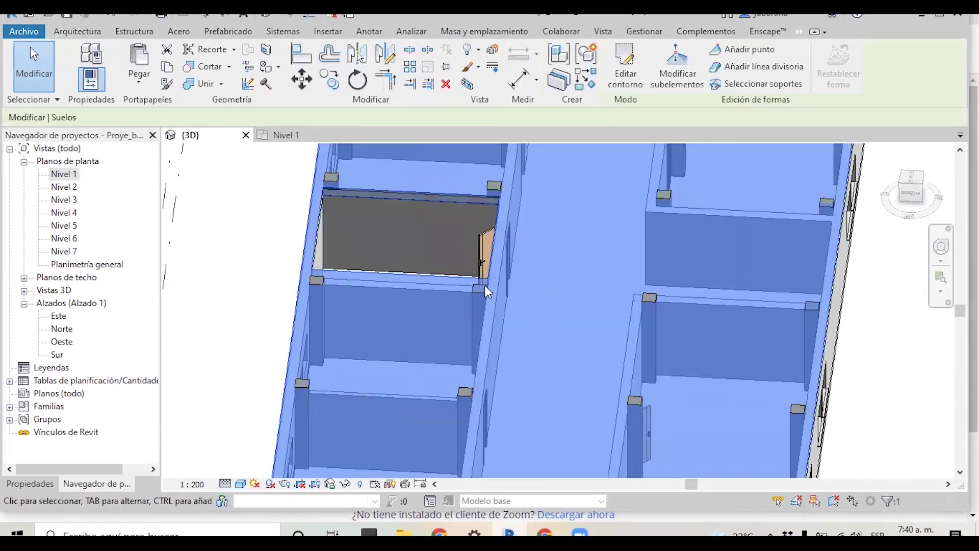
{"action": "scroll", "coordinate": [484, 286], "scroll_direction": "down", "scroll_amount": 5}
{"action": "middle_click_drag", "start_coordinate": [546, 266], "coordinate": [601, 265], "text": "shift"}
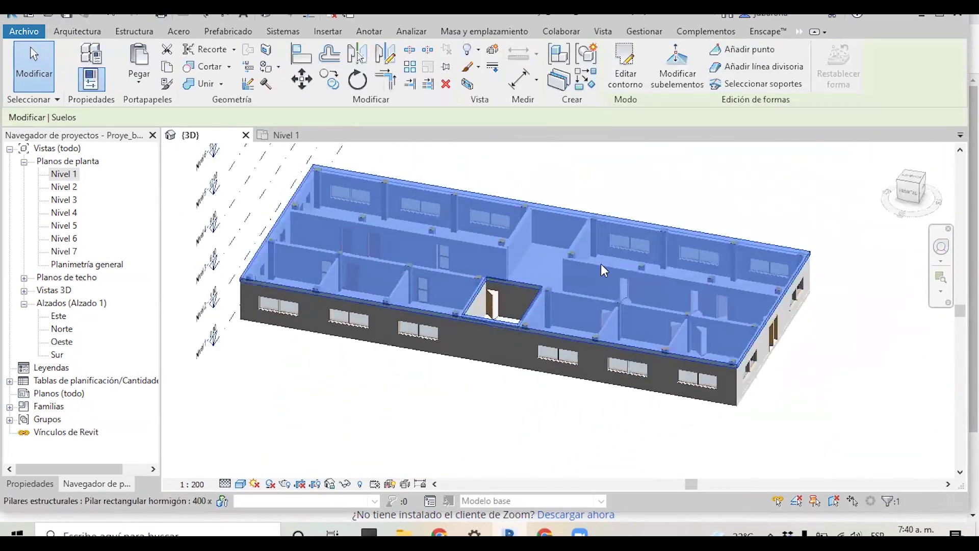
{"action": "scroll", "coordinate": [459, 260], "scroll_direction": "up", "scroll_amount": 2}
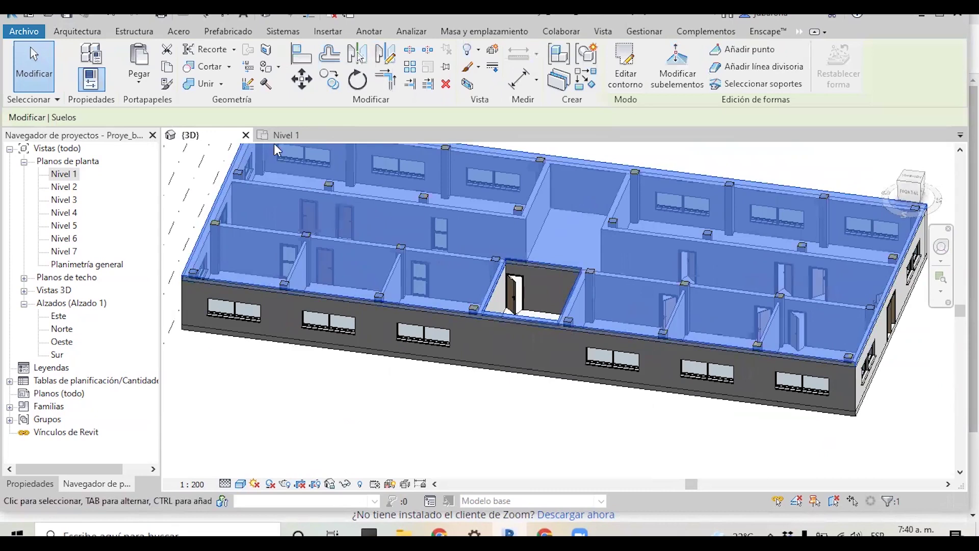
{"action": "left_click", "coordinate": [282, 135]}
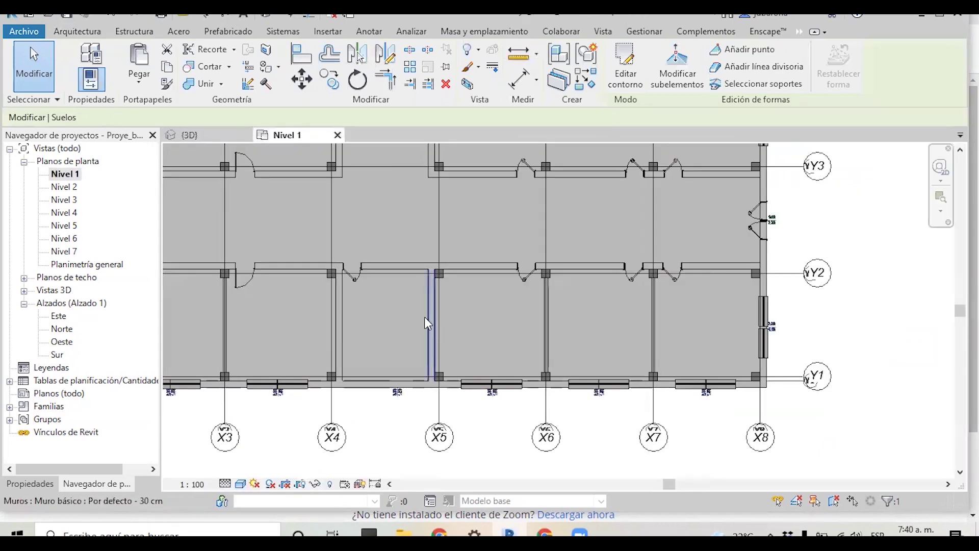
{"action": "scroll", "coordinate": [741, 356], "scroll_direction": "down", "scroll_amount": 3}
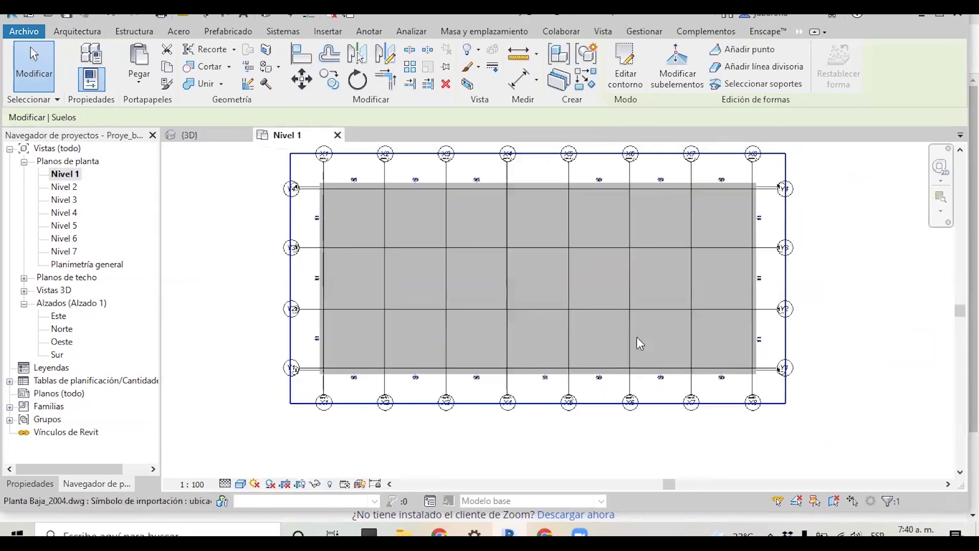
{"action": "scroll", "coordinate": [637, 336], "scroll_direction": "down", "scroll_amount": 2}
{"action": "left_click", "coordinate": [206, 137]}
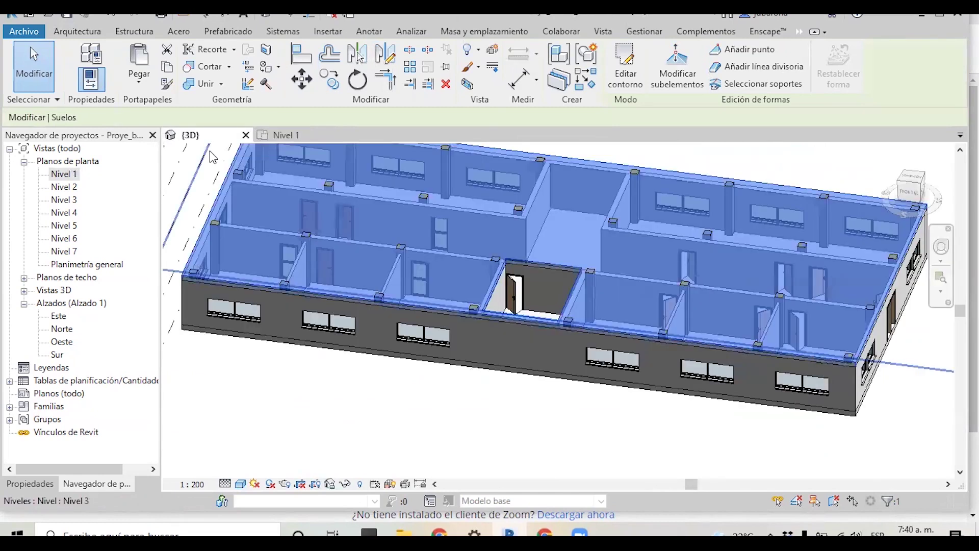
{"action": "left_click", "coordinate": [313, 386]}
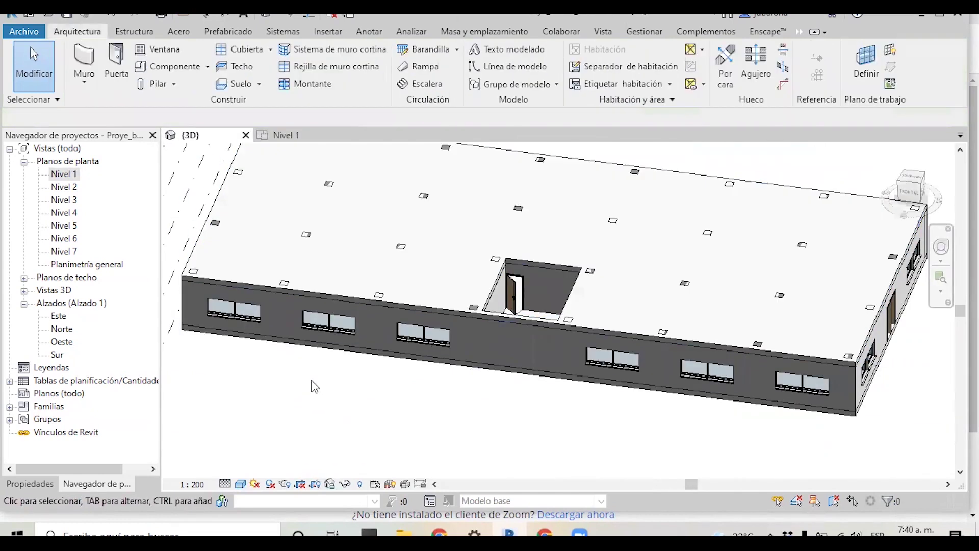
{"action": "left_click", "coordinate": [298, 141]}
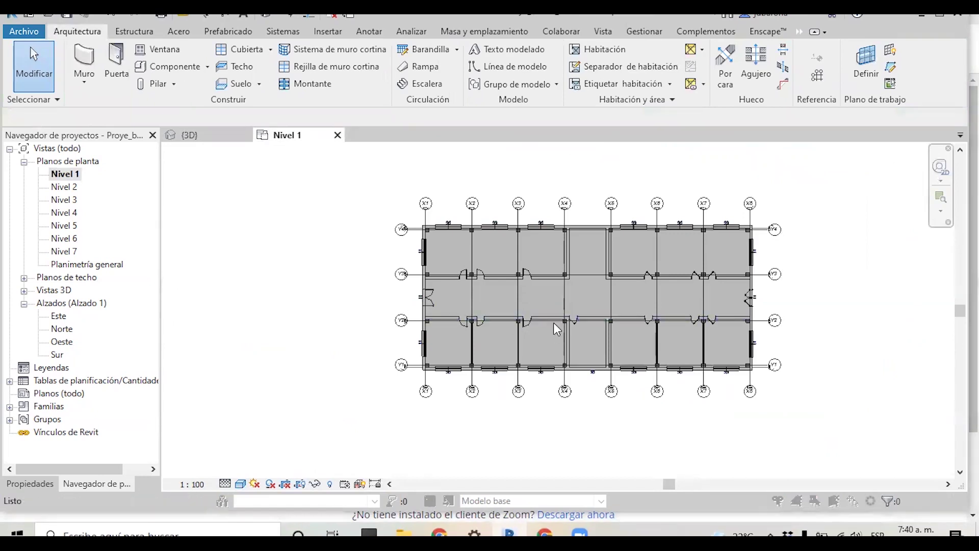
Step: Override the Suelos category surface transparency to 62% in Visibility/Graphics (VG) for Nivel 1
{"action": "key", "text": "v"}
{"action": "key", "text": "g"}
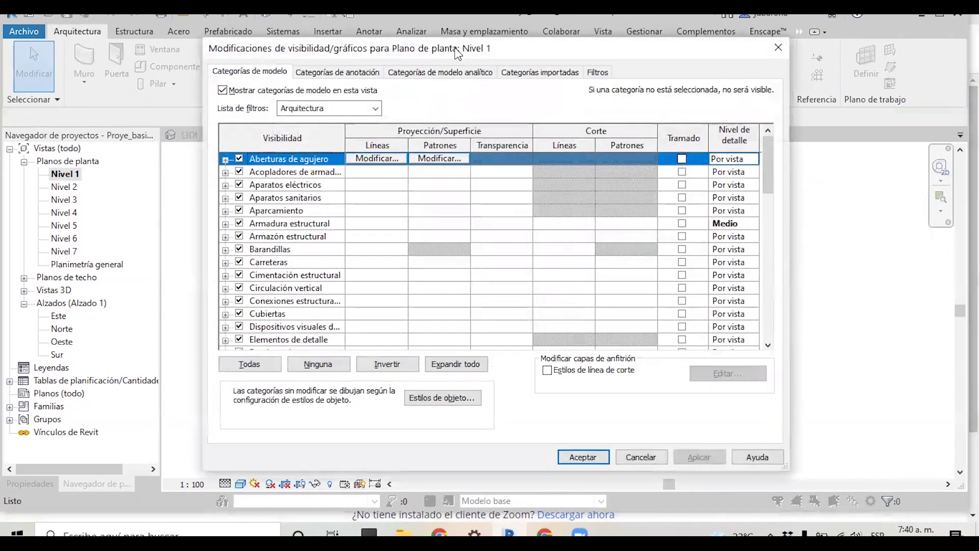
{"action": "left_click_drag", "start_coordinate": [458, 53], "coordinate": [279, 36]}
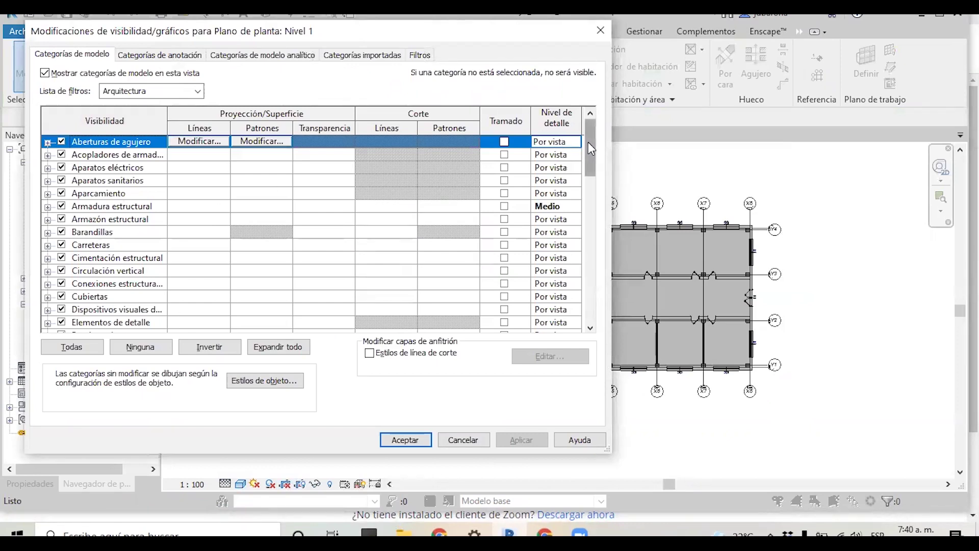
{"action": "scroll", "coordinate": [588, 141], "scroll_direction": "down", "scroll_amount": 1}
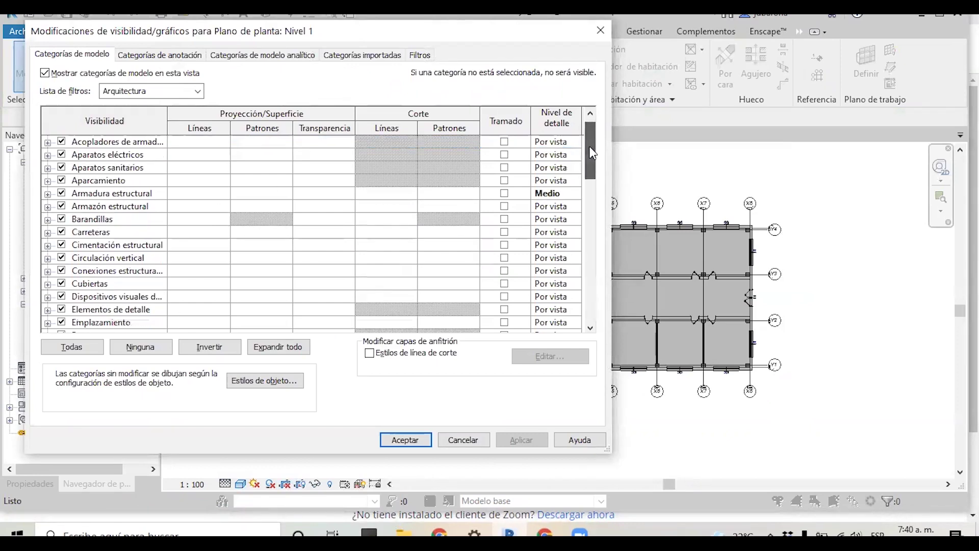
{"action": "left_click", "coordinate": [122, 220]}
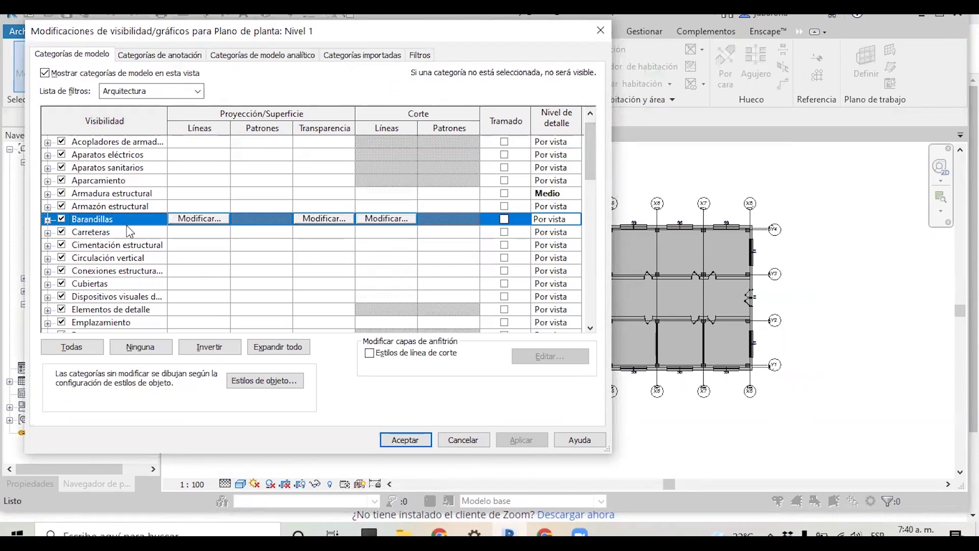
{"action": "key", "text": "s"}
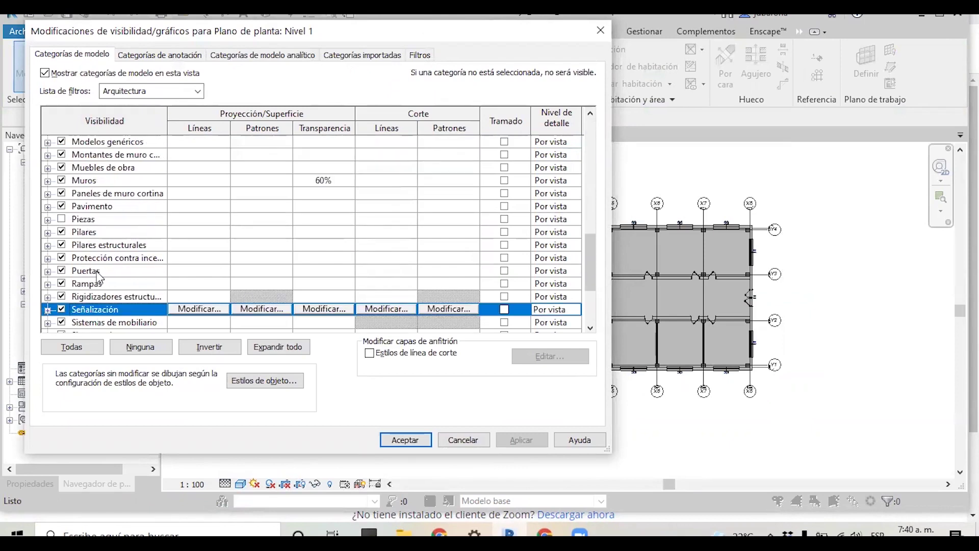
{"action": "scroll", "coordinate": [97, 277], "scroll_direction": "down", "scroll_amount": 5}
{"action": "scroll", "coordinate": [94, 277], "scroll_direction": "down", "scroll_amount": 1}
{"action": "scroll", "coordinate": [92, 276], "scroll_direction": "down", "scroll_amount": 2}
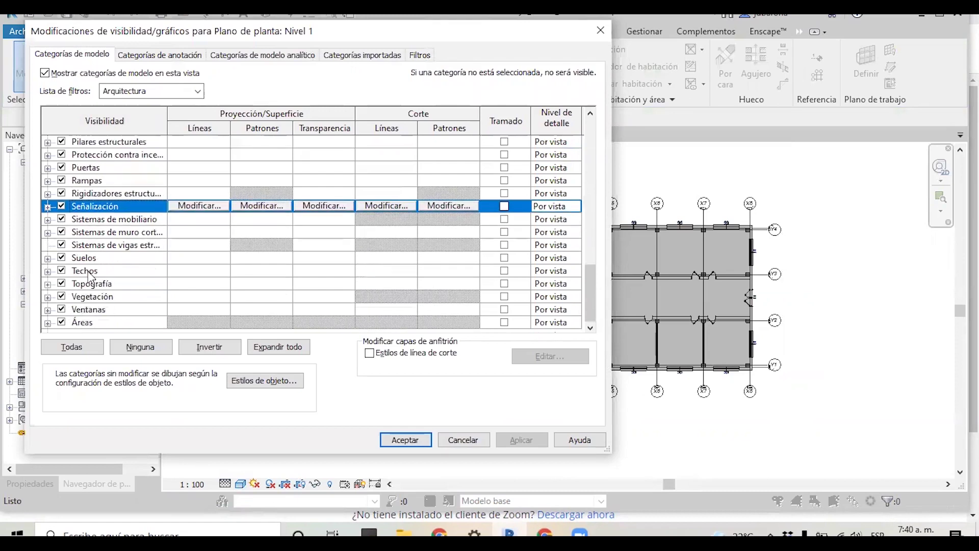
{"action": "left_click", "coordinate": [324, 258]}
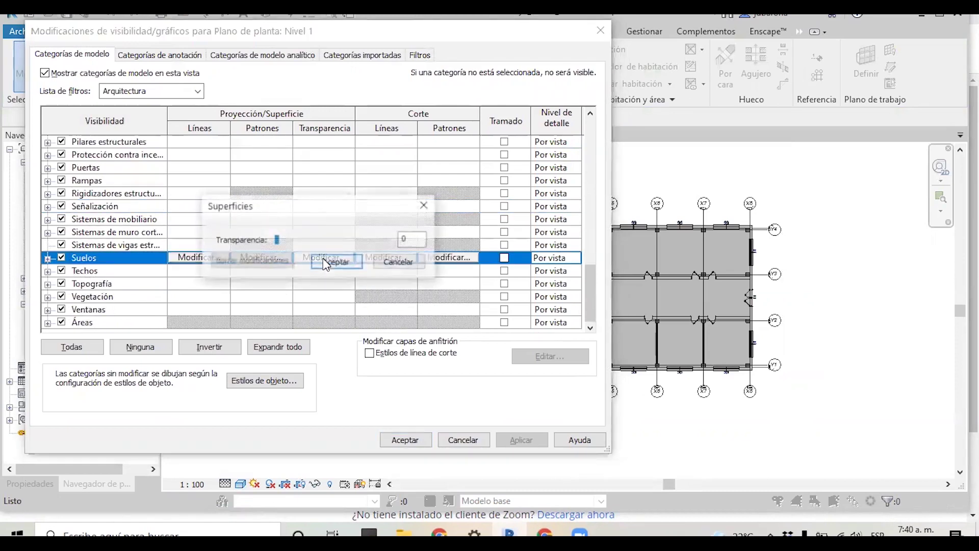
{"action": "left_click", "coordinate": [345, 261]}
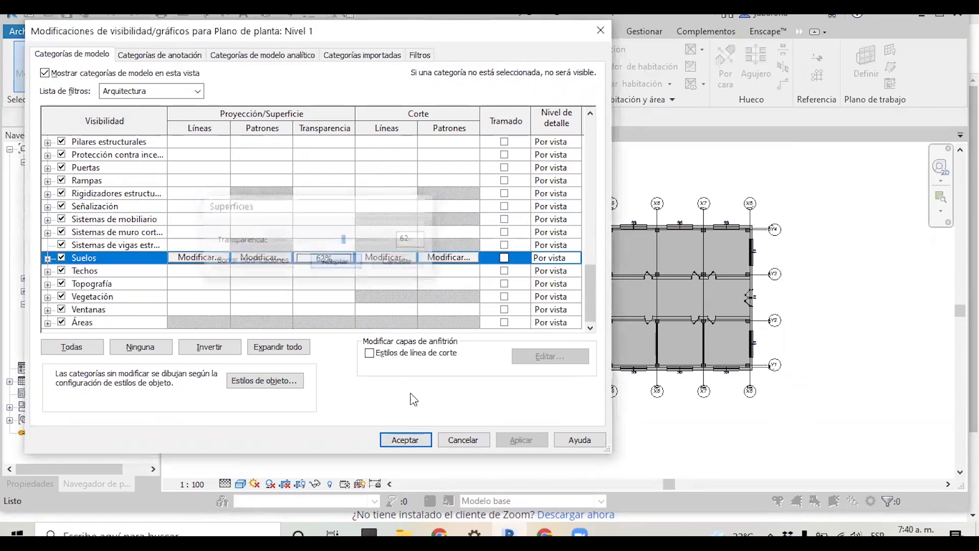
{"action": "left_click", "coordinate": [405, 439]}
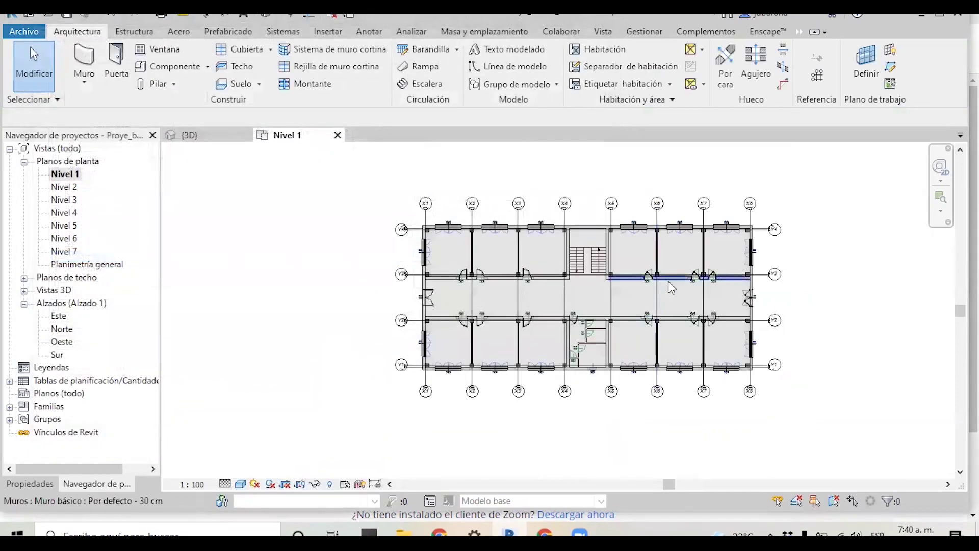
{"action": "scroll", "coordinate": [668, 280], "scroll_direction": "up", "scroll_amount": 2}
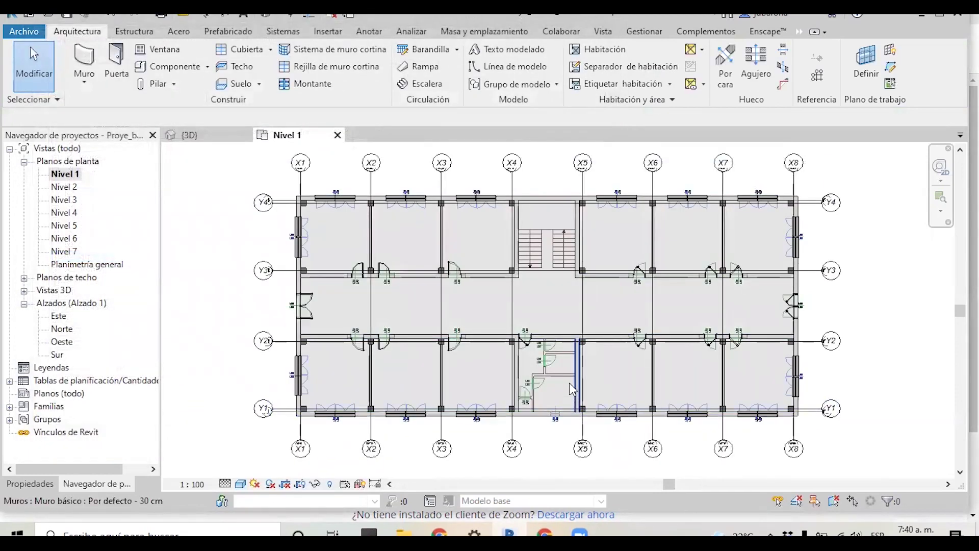
{"action": "scroll", "coordinate": [566, 351], "scroll_direction": "up", "scroll_amount": 1}
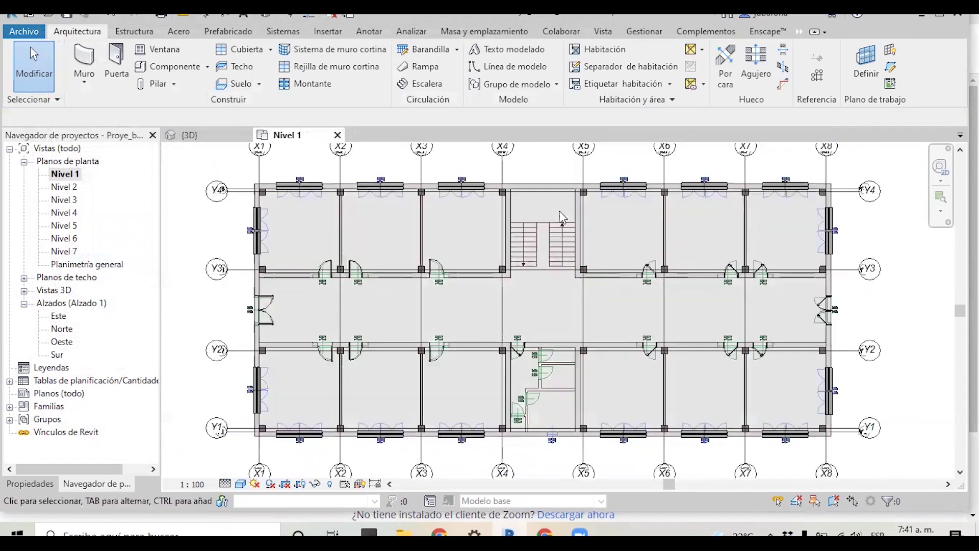
Step: Select the floor slab in the 3D view, switching back and forth with the Nivel 1 plan
{"action": "scroll", "coordinate": [586, 229], "scroll_direction": "up", "scroll_amount": 1}
{"action": "scroll", "coordinate": [546, 332], "scroll_direction": "down", "scroll_amount": 1}
{"action": "scroll", "coordinate": [546, 331], "scroll_direction": "down", "scroll_amount": 1}
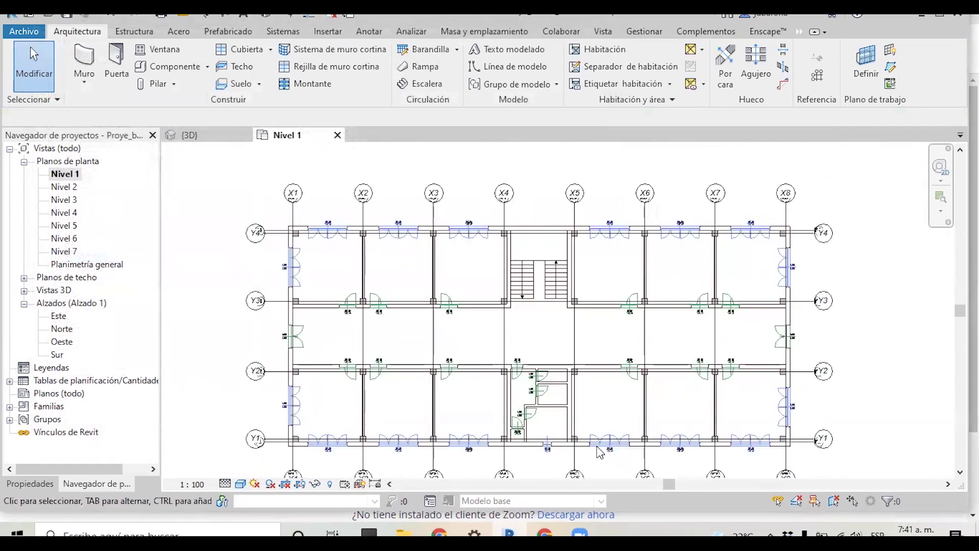
{"action": "left_click", "coordinate": [189, 135]}
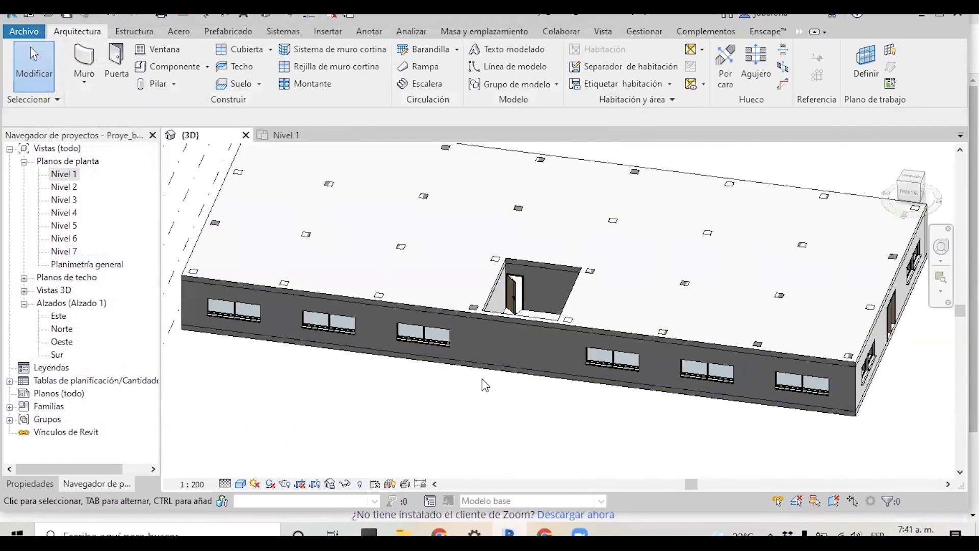
{"action": "left_click", "coordinate": [540, 261]}
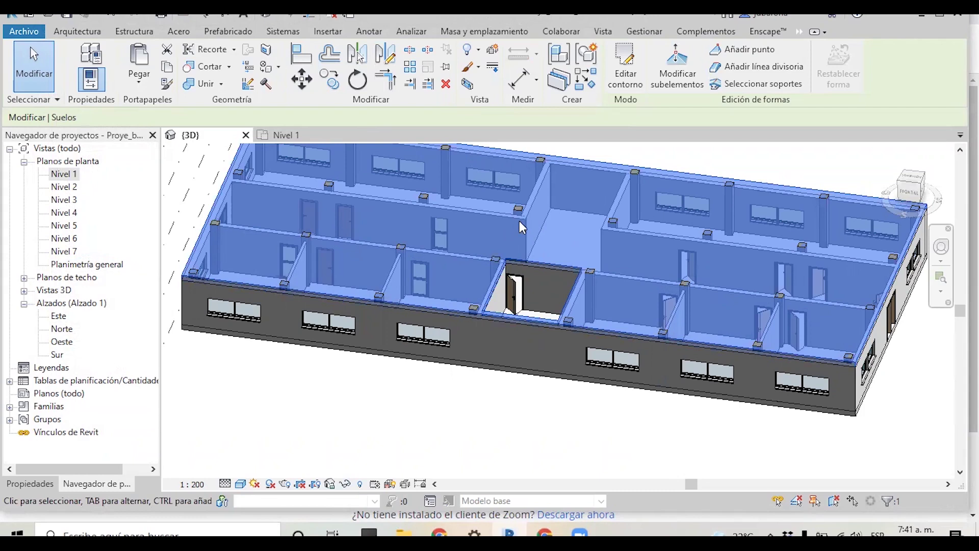
{"action": "left_click", "coordinate": [276, 135]}
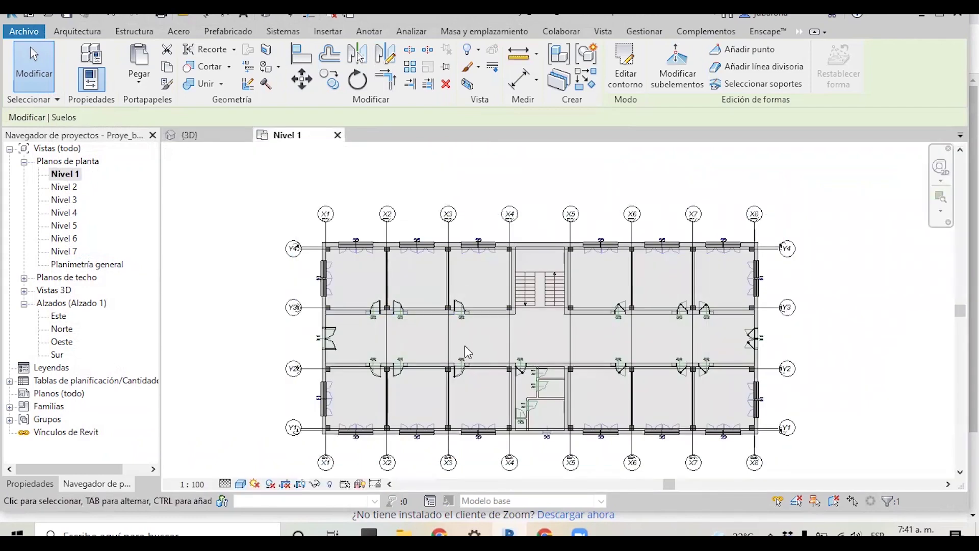
{"action": "left_click", "coordinate": [189, 134]}
{"action": "left_click", "coordinate": [603, 251]}
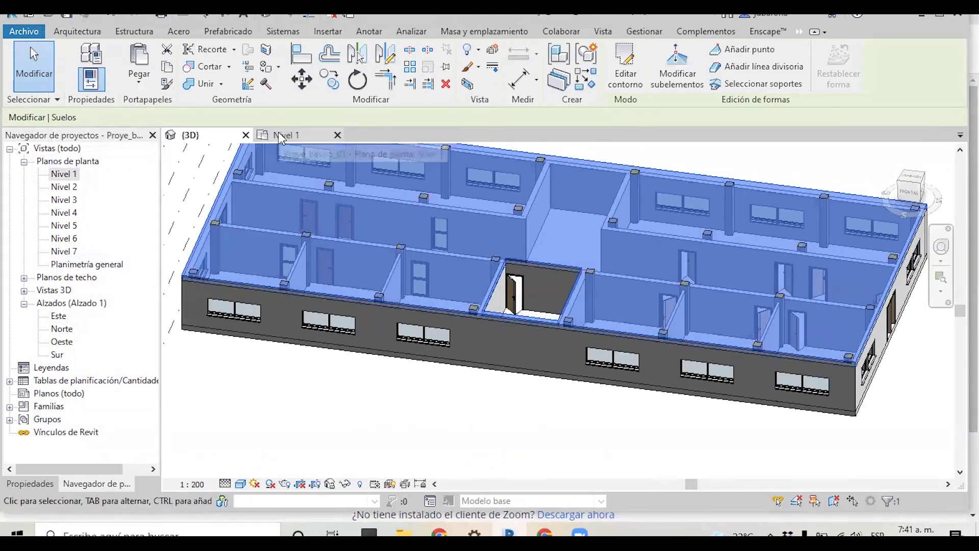
{"action": "left_click", "coordinate": [285, 135]}
Step: Start editing the floor slab boundary and tile the 3D and plan views side by side
{"action": "left_click", "coordinate": [625, 66]}
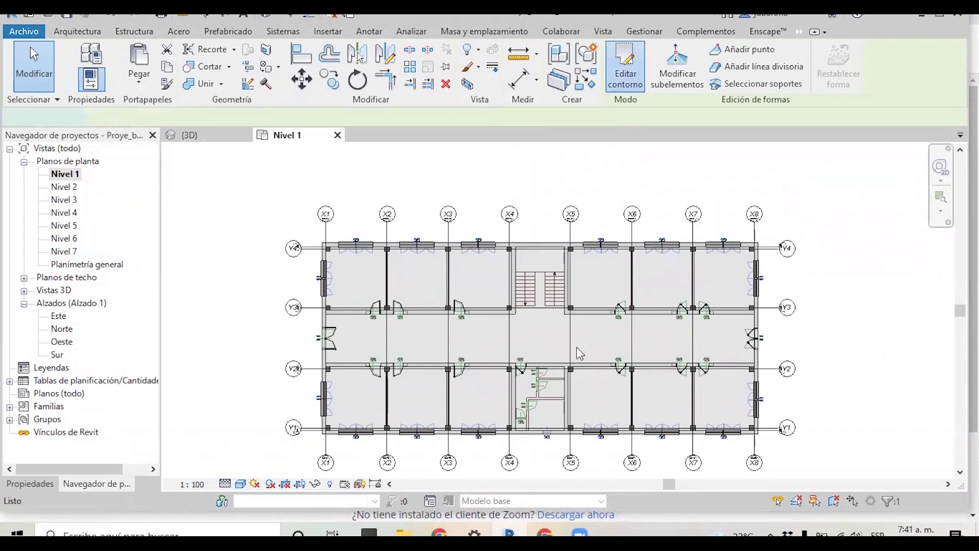
{"action": "left_click", "coordinate": [189, 134]}
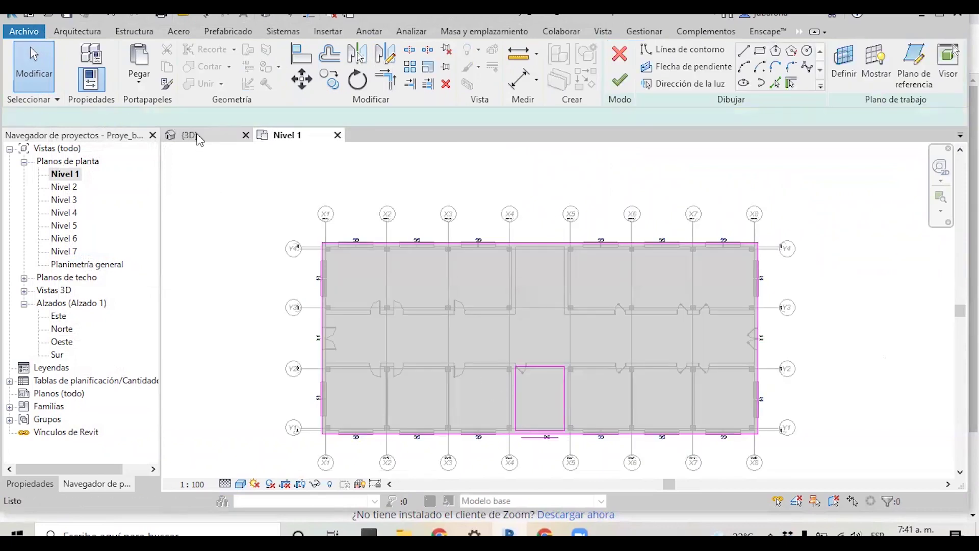
{"action": "key", "text": "w"}
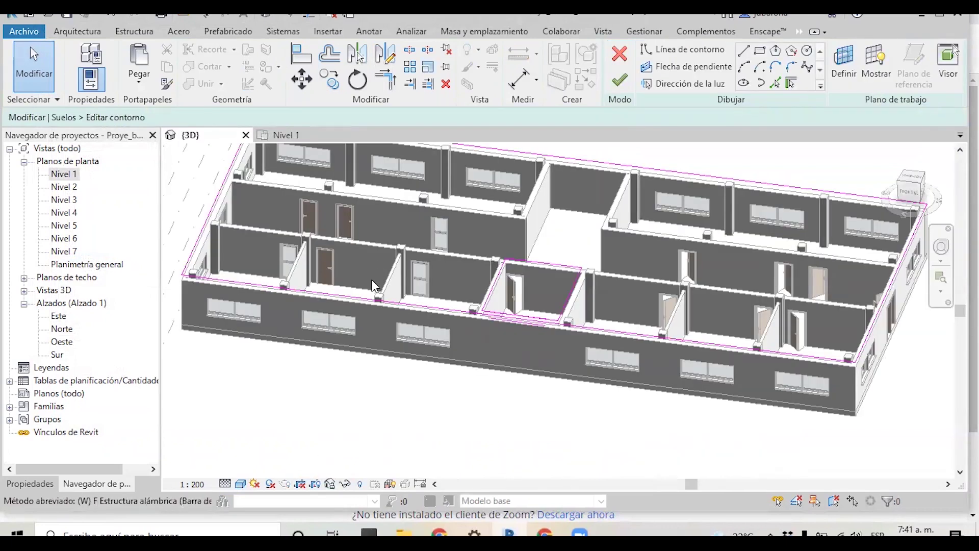
{"action": "key", "text": "t"}
{"action": "scroll", "coordinate": [293, 292], "scroll_direction": "down", "scroll_amount": 2}
{"action": "scroll", "coordinate": [292, 292], "scroll_direction": "down", "scroll_amount": 2}
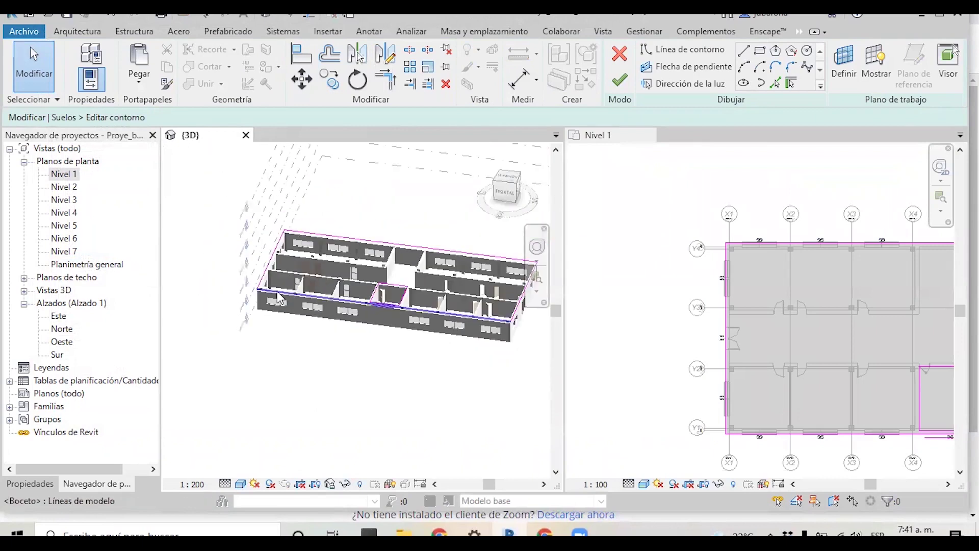
{"action": "middle_click_drag", "start_coordinate": [451, 281], "coordinate": [359, 301]}
{"action": "scroll", "coordinate": [644, 359], "scroll_direction": "down", "scroll_amount": 2}
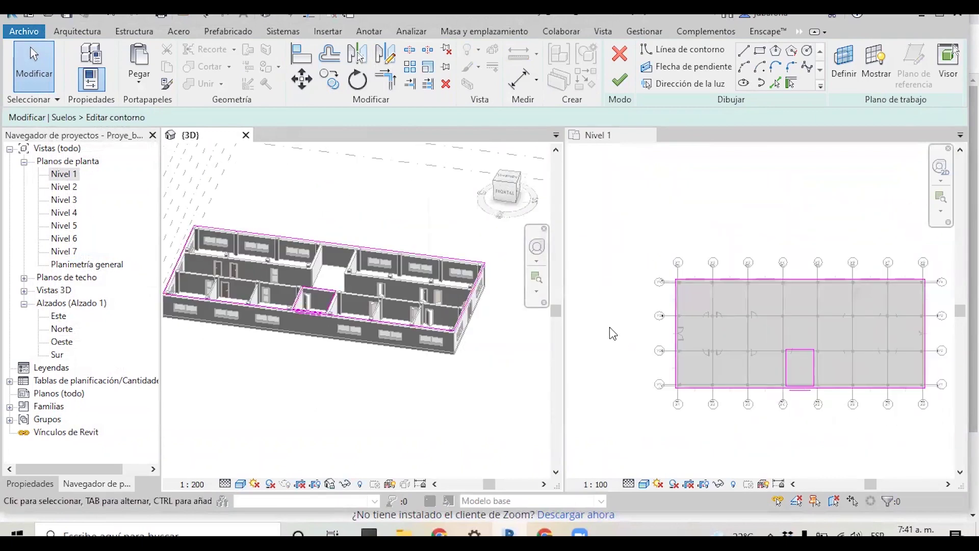
{"action": "scroll", "coordinate": [921, 346], "scroll_direction": "up", "scroll_amount": 1}
Step: Make the Nivel 1 plan the working view and display it as wireframe
{"action": "left_click", "coordinate": [737, 370]}
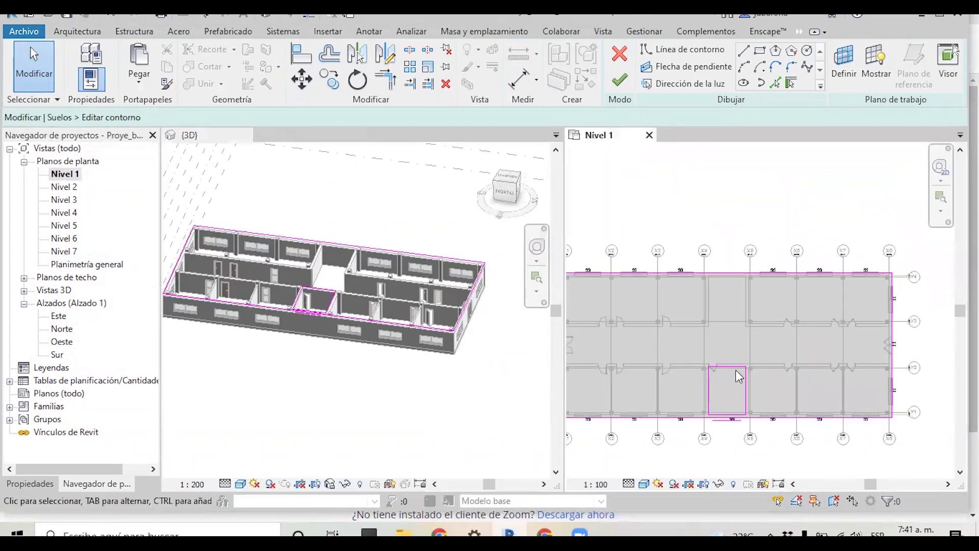
{"action": "scroll", "coordinate": [726, 396], "scroll_direction": "up", "scroll_amount": 1}
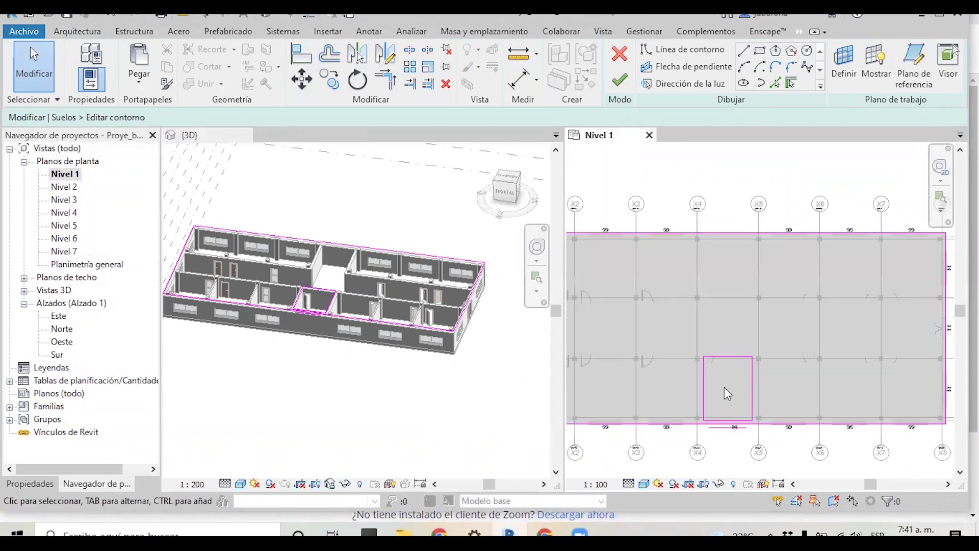
{"action": "scroll", "coordinate": [724, 387], "scroll_direction": "up", "scroll_amount": 1}
{"action": "scroll", "coordinate": [724, 390], "scroll_direction": "down", "scroll_amount": 2}
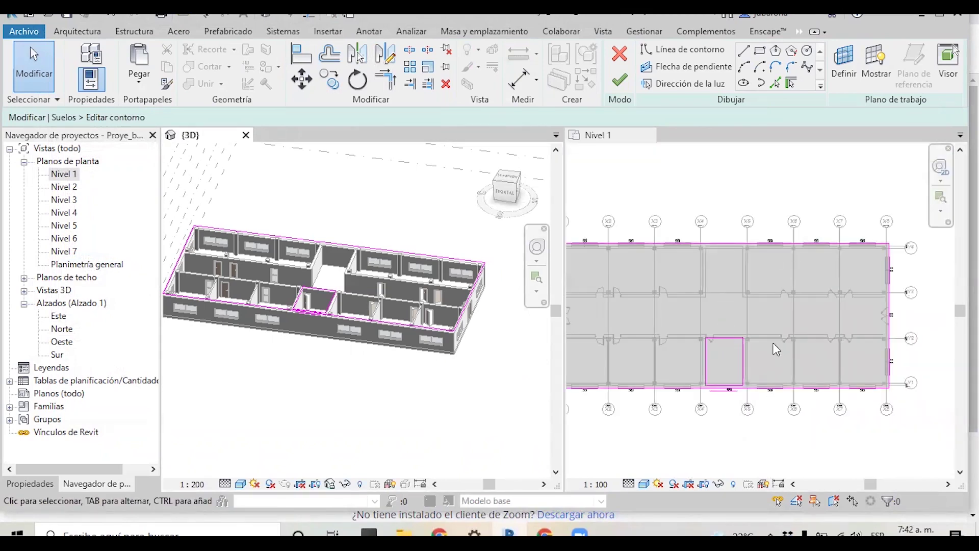
{"action": "scroll", "coordinate": [736, 260], "scroll_direction": "up", "scroll_amount": 1}
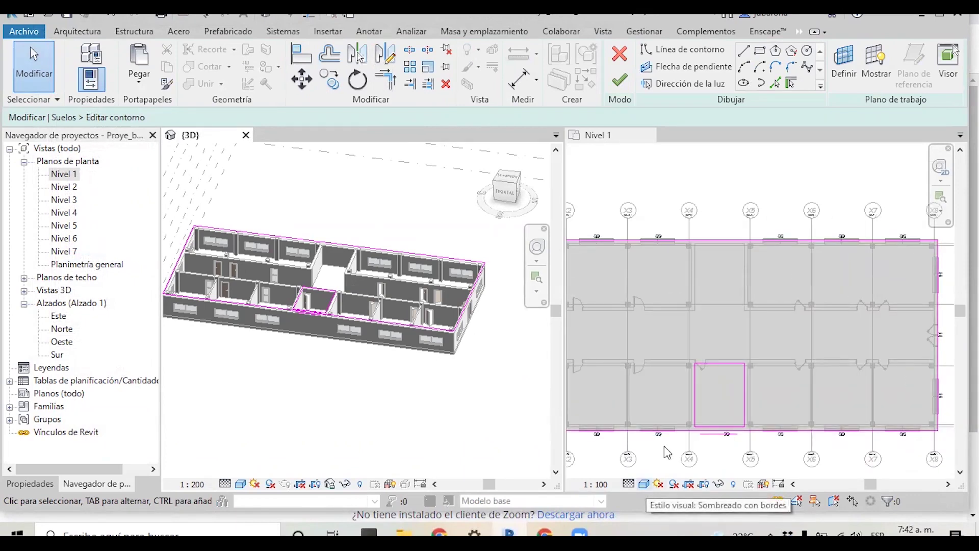
{"action": "left_click", "coordinate": [644, 483]}
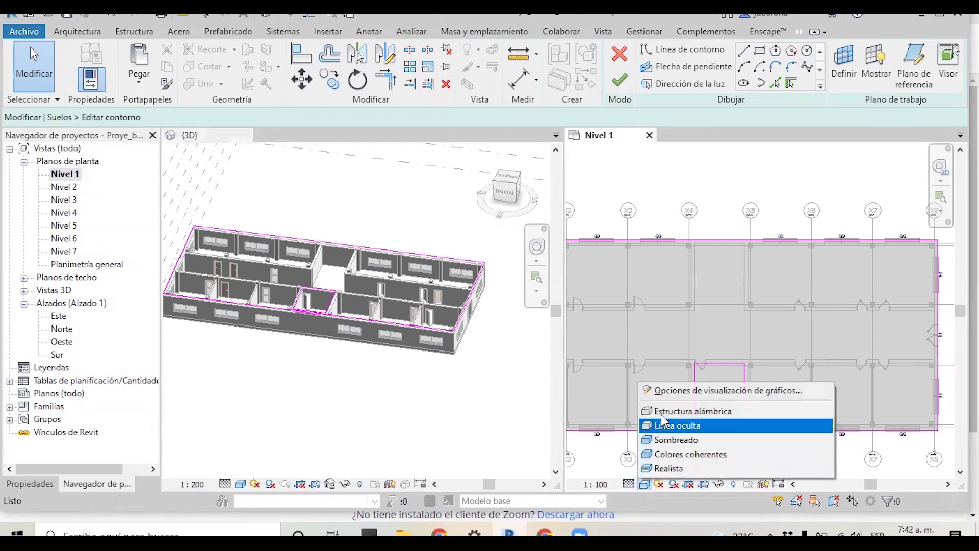
{"action": "left_click", "coordinate": [662, 411]}
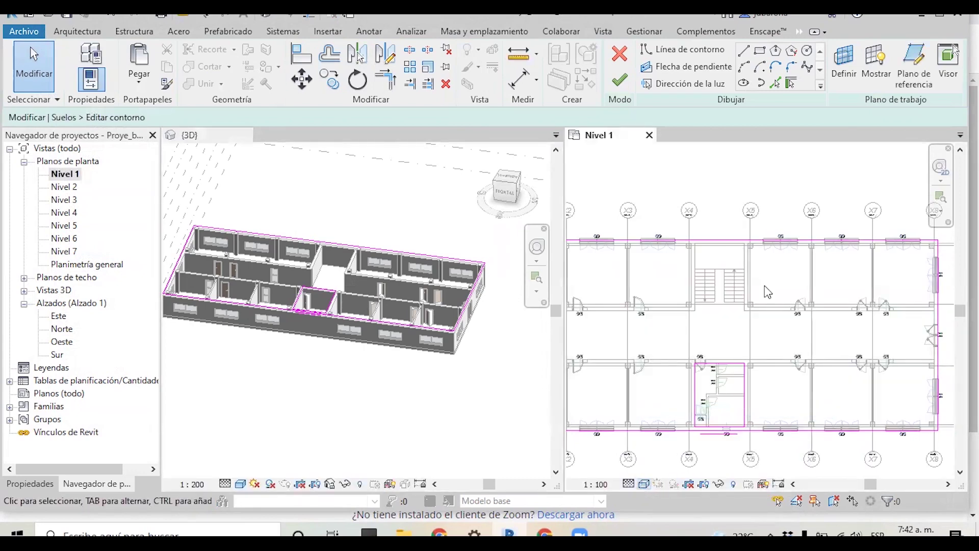
Step: Drag the opening's sketch edges to the stairs, the corridor wall and grid Y3
{"action": "scroll", "coordinate": [747, 338], "scroll_direction": "up", "scroll_amount": 2}
{"action": "left_click_drag", "start_coordinate": [719, 371], "coordinate": [718, 213]}
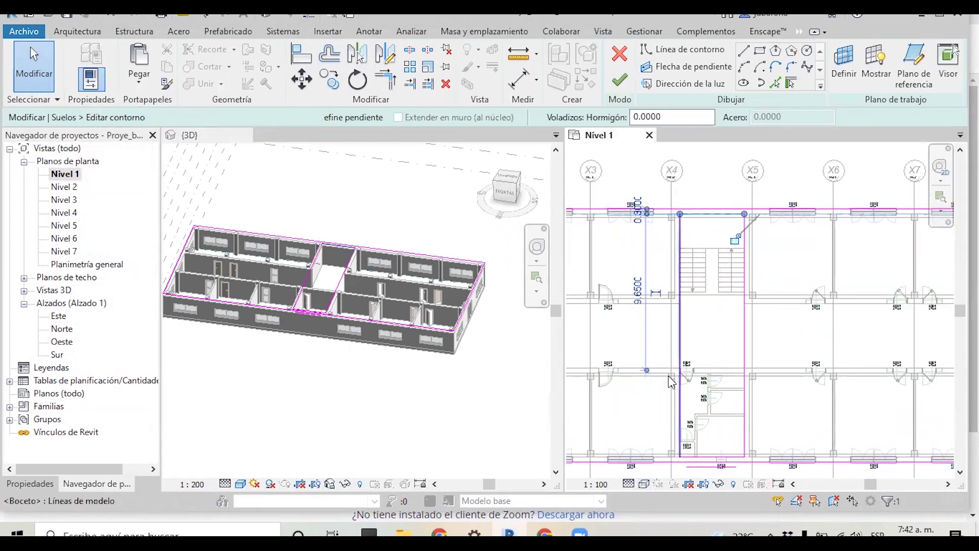
{"action": "left_click", "coordinate": [698, 315]}
{"action": "left_click_drag", "start_coordinate": [698, 315], "coordinate": [698, 300]}
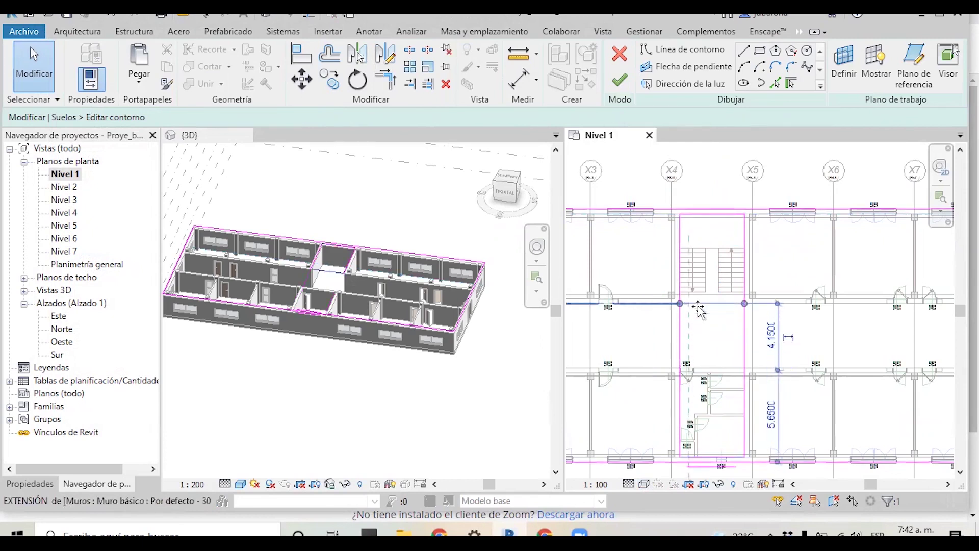
{"action": "scroll", "coordinate": [719, 231], "scroll_direction": "up", "scroll_amount": 1}
{"action": "scroll", "coordinate": [717, 227], "scroll_direction": "up", "scroll_amount": 2}
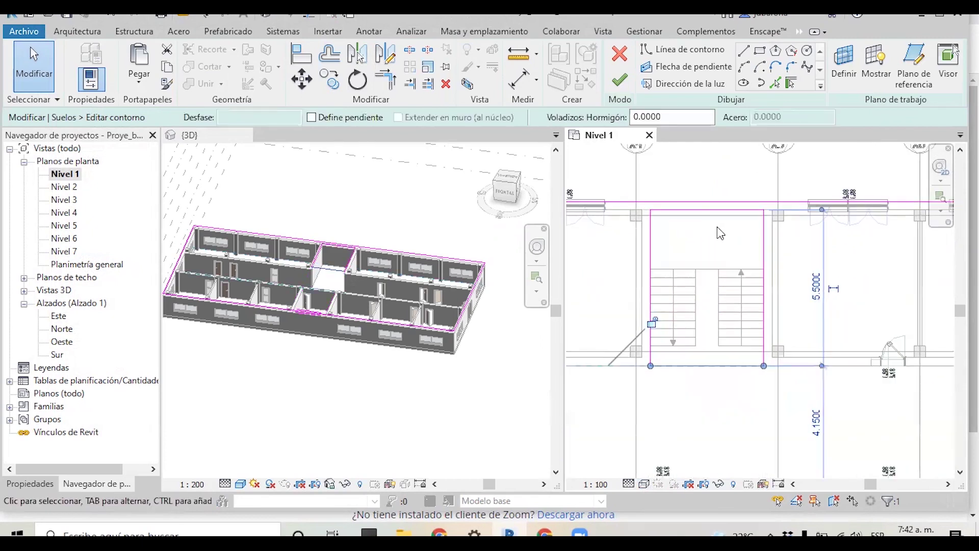
{"action": "scroll", "coordinate": [717, 226], "scroll_direction": "up", "scroll_amount": 1}
{"action": "left_click_drag", "start_coordinate": [705, 371], "coordinate": [709, 380]}
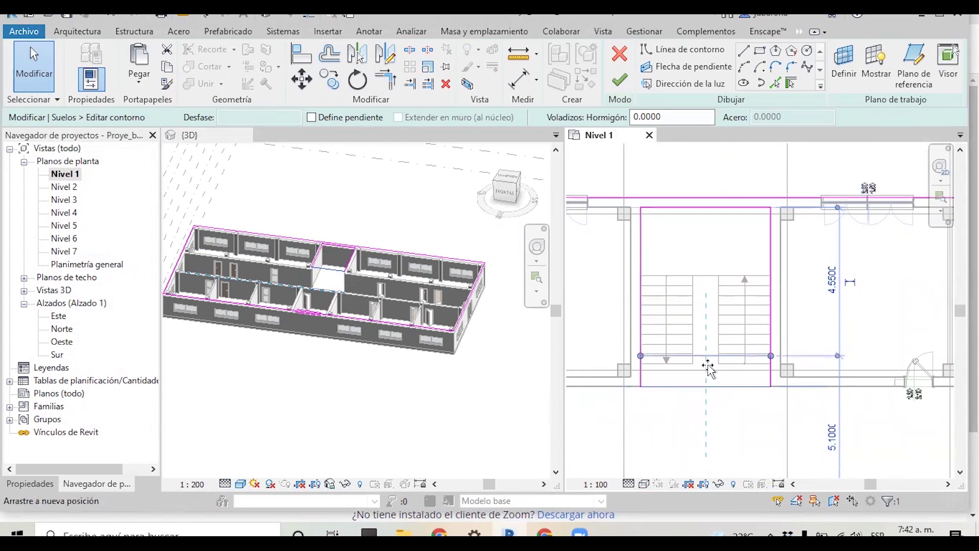
{"action": "scroll", "coordinate": [709, 380], "scroll_direction": "up", "scroll_amount": 3}
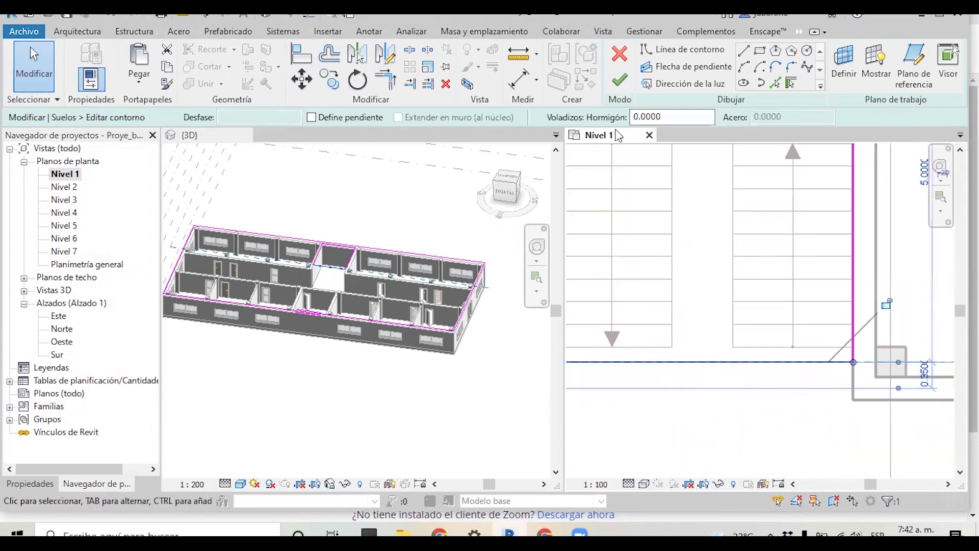
Step: Move the opening's bottom edge into place and finish the boundary edit
{"action": "left_click", "coordinate": [301, 79]}
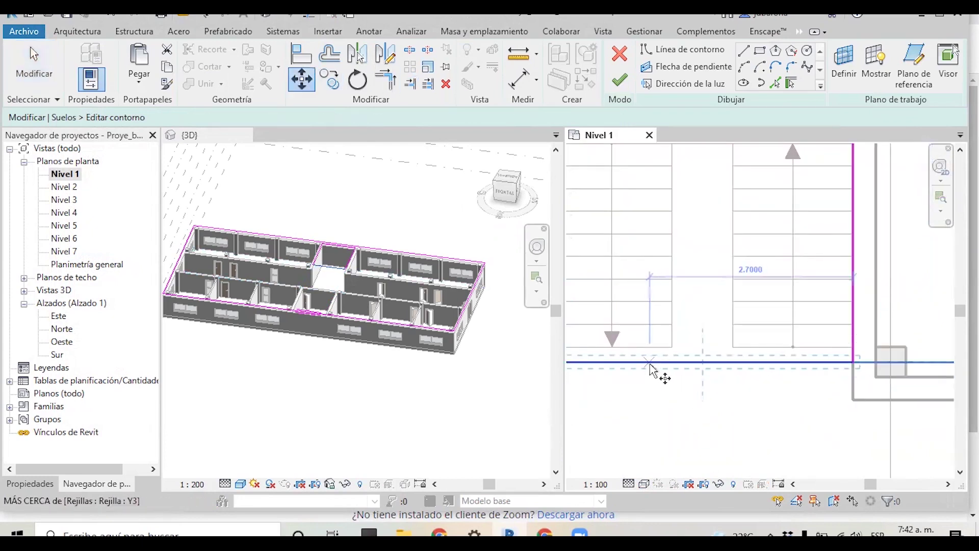
{"action": "left_click", "coordinate": [649, 362]}
{"action": "left_click", "coordinate": [657, 371]}
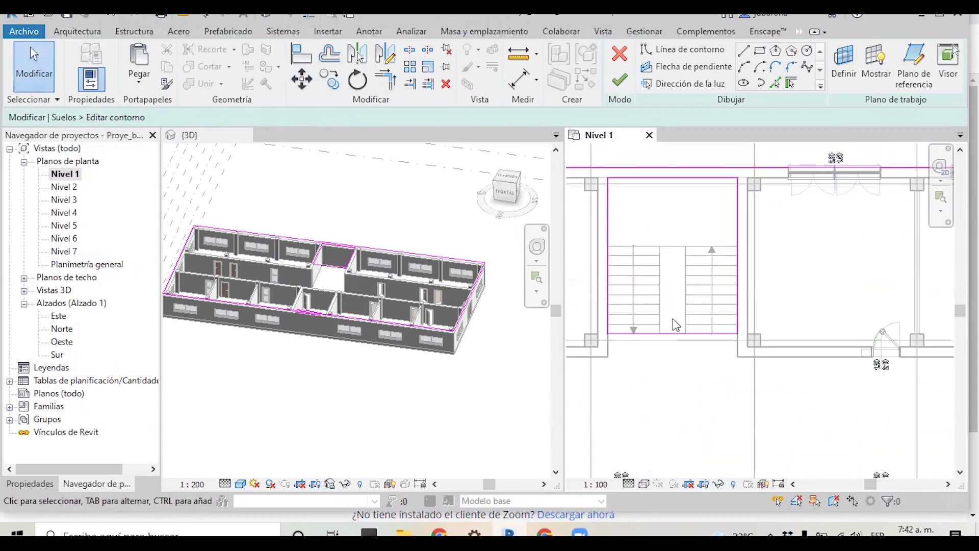
{"action": "scroll", "coordinate": [655, 389], "scroll_direction": "down", "scroll_amount": 3}
{"action": "left_click", "coordinate": [620, 81]}
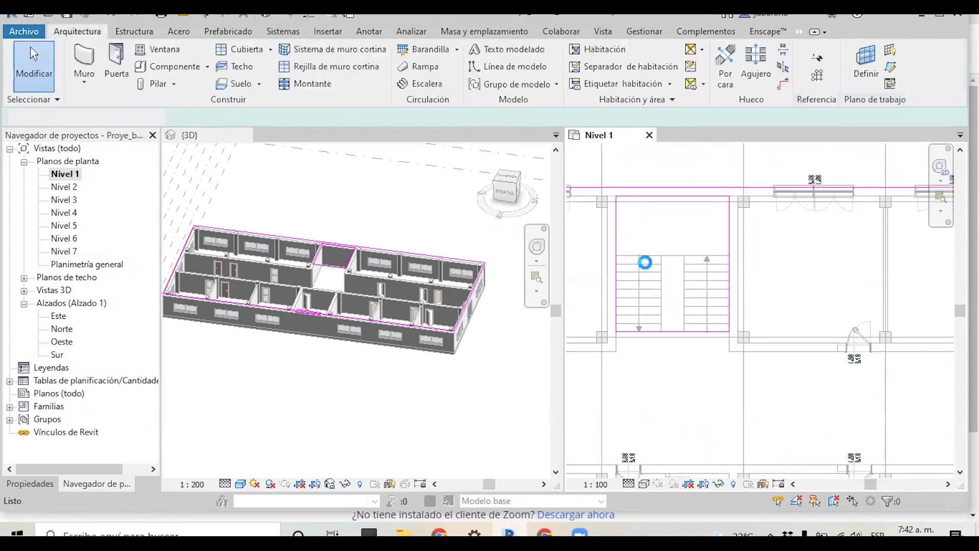
Step: Dismiss the attach-walls prompt and orbit the 3D view around the building
{"action": "left_click", "coordinate": [536, 283]}
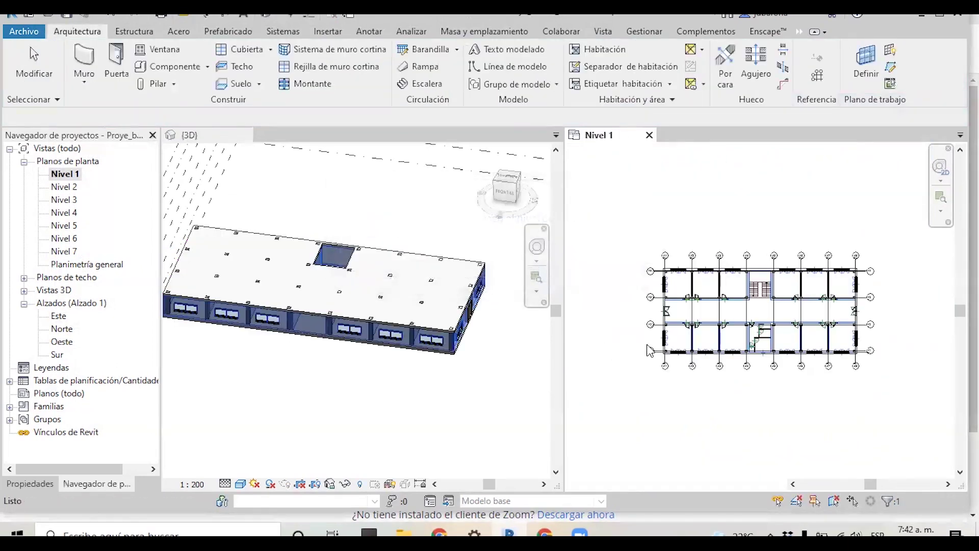
{"action": "scroll", "coordinate": [436, 329], "scroll_direction": "down", "scroll_amount": 3}
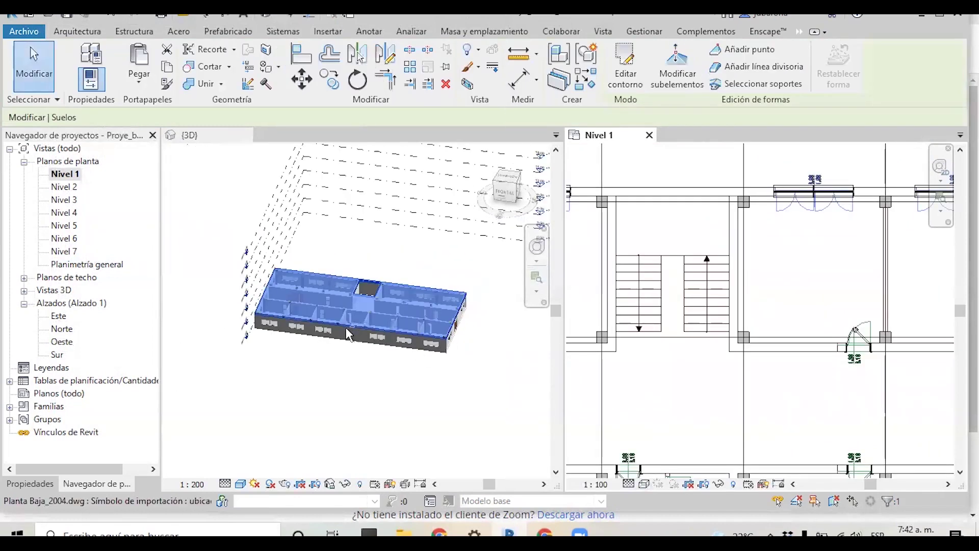
{"action": "mouse_move", "coordinate": [367, 336]}
{"action": "middle_mouse_down", "text": "shift"}
{"action": "mouse_move", "coordinate": [355, 341]}
{"action": "mouse_move", "coordinate": [385, 306]}
{"action": "middle_mouse_up", "text": "shift"}
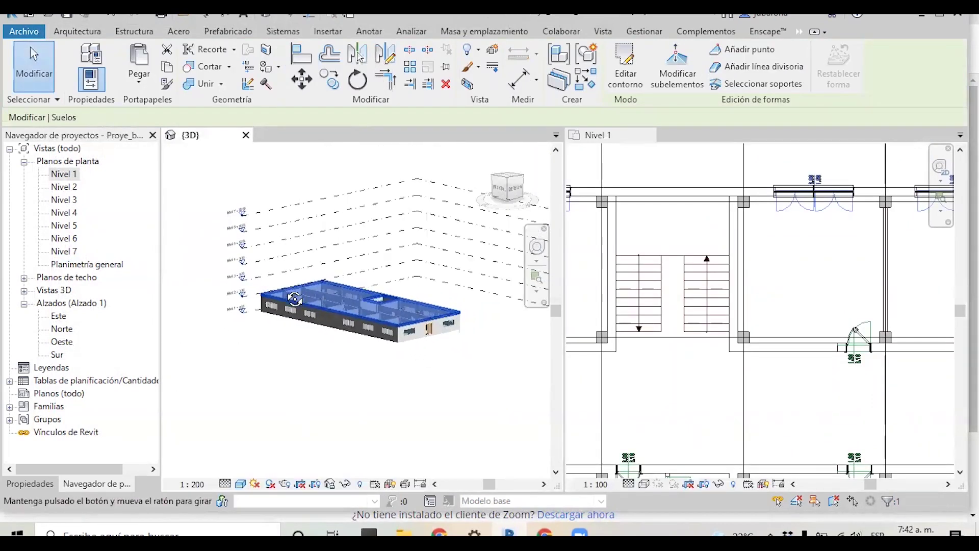
{"action": "scroll", "coordinate": [385, 306], "scroll_direction": "up", "scroll_amount": 3}
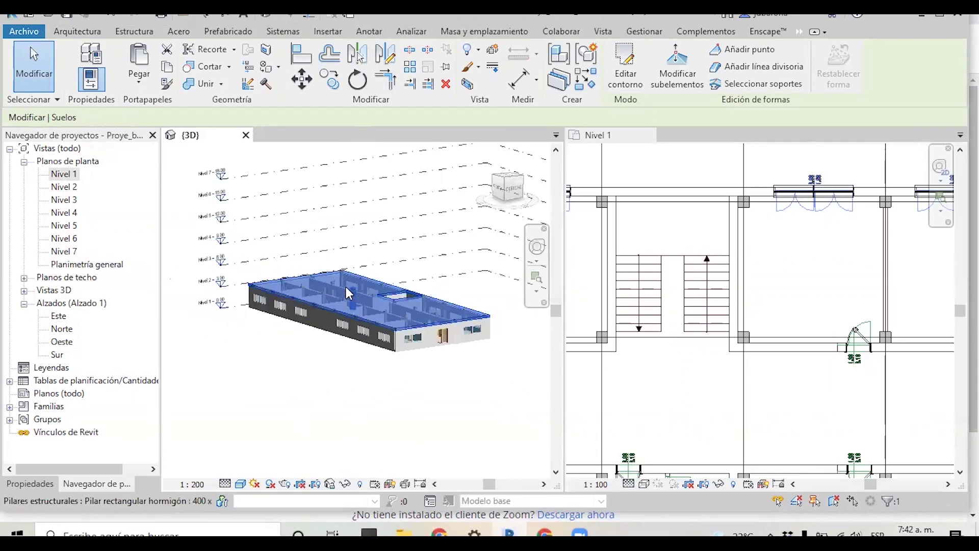
{"action": "scroll", "coordinate": [363, 301], "scroll_direction": "up", "scroll_amount": 2}
{"action": "scroll", "coordinate": [385, 334], "scroll_direction": "down", "scroll_amount": 3}
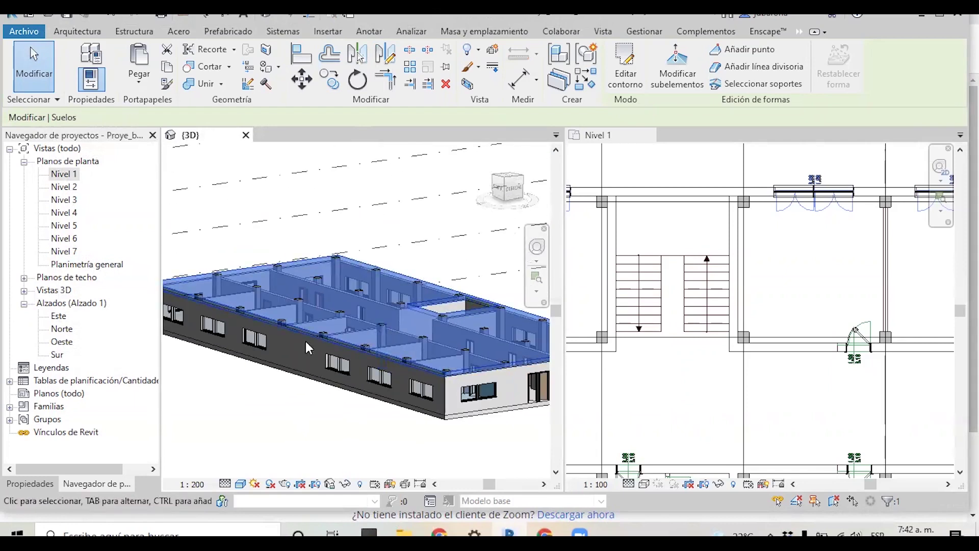
{"action": "scroll", "coordinate": [305, 341], "scroll_direction": "down", "scroll_amount": 2}
{"action": "middle_click_drag", "start_coordinate": [305, 341], "coordinate": [341, 342], "text": "shift"}
Step: Look down into the ground-floor rooms and open the floor slab's boundary for editing
{"action": "scroll", "coordinate": [356, 312], "scroll_direction": "up", "scroll_amount": 2}
{"action": "scroll", "coordinate": [356, 312], "scroll_direction": "up", "scroll_amount": 1}
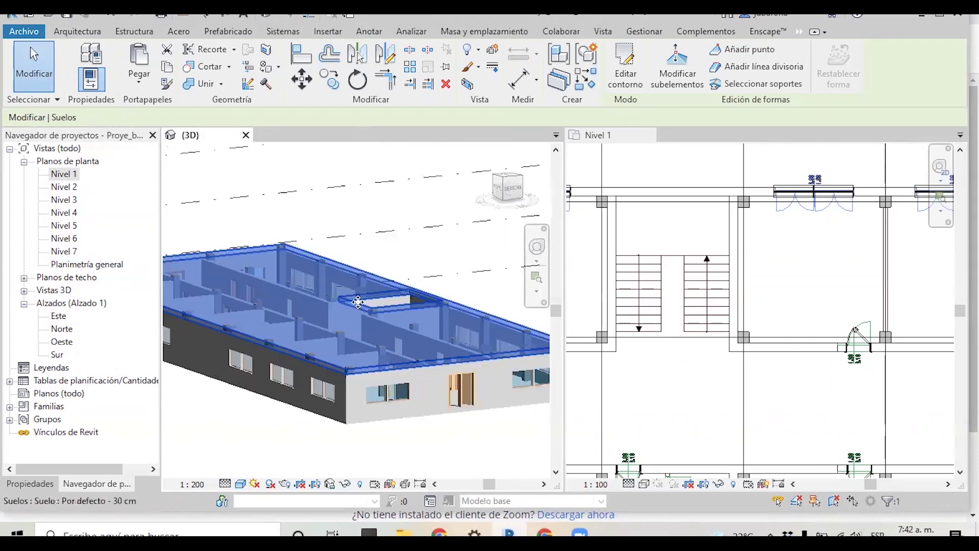
{"action": "scroll", "coordinate": [355, 312], "scroll_direction": "down", "scroll_amount": 3}
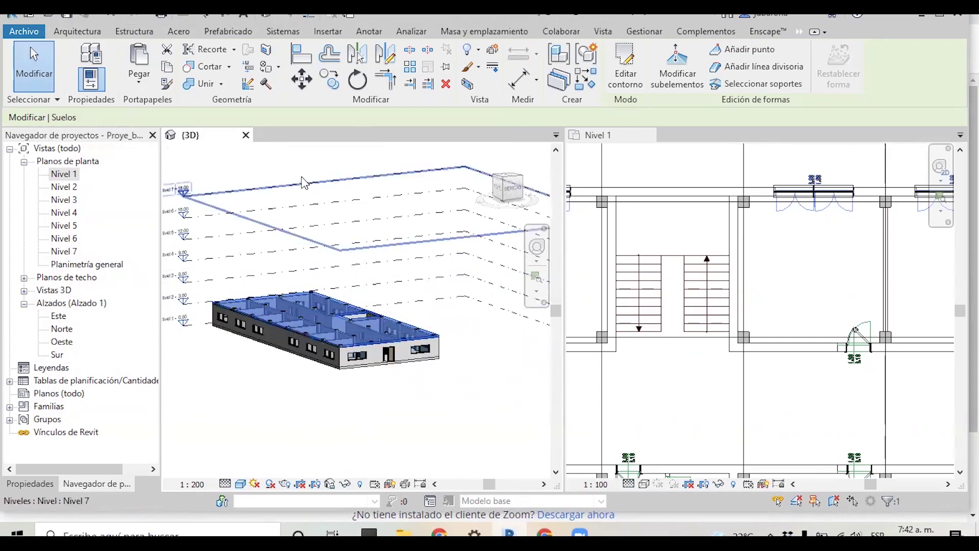
{"action": "scroll", "coordinate": [309, 345], "scroll_direction": "up", "scroll_amount": 2}
{"action": "middle_click_drag", "start_coordinate": [306, 346], "coordinate": [300, 354], "text": "shift"}
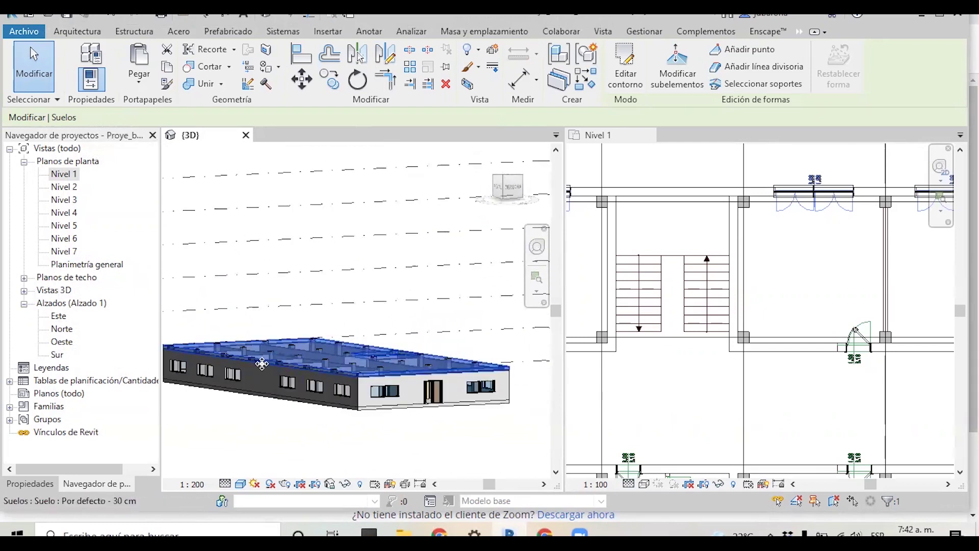
{"action": "scroll", "coordinate": [341, 376], "scroll_direction": "up", "scroll_amount": 1}
{"action": "scroll", "coordinate": [427, 383], "scroll_direction": "up", "scroll_amount": 1}
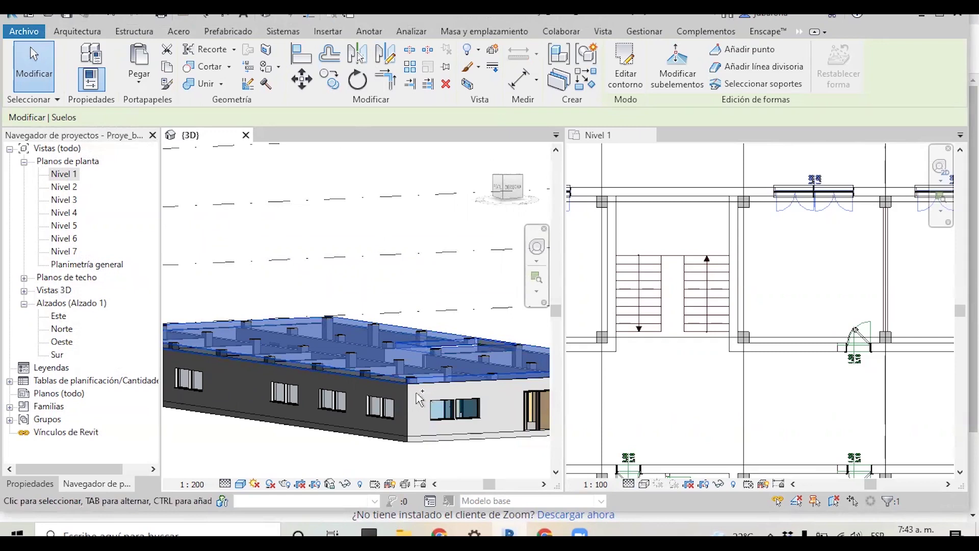
{"action": "middle_click_drag", "start_coordinate": [419, 398], "coordinate": [418, 383], "text": "shift"}
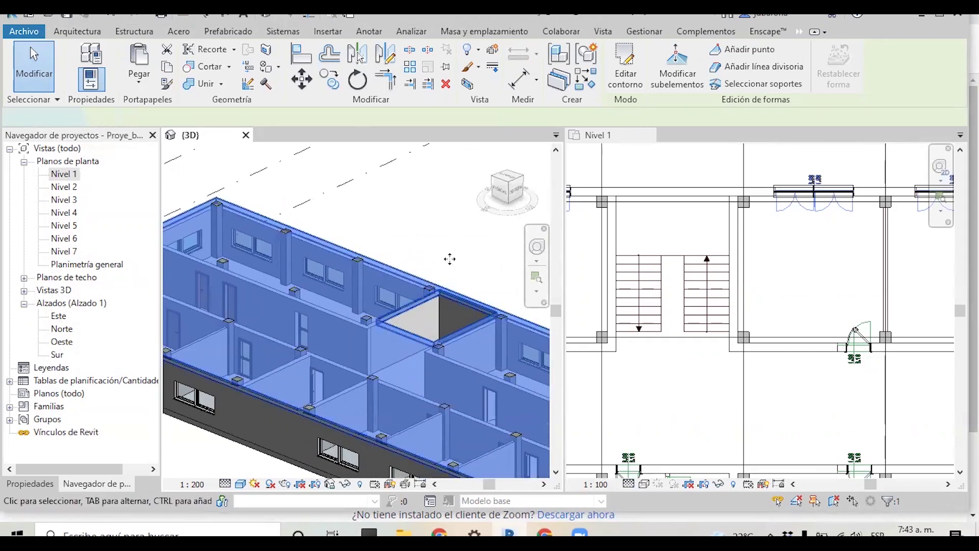
{"action": "double_click", "coordinate": [426, 338]}
Step: Select the whole boundary loop, finish the edit and answer the attach-walls prompt
{"action": "key", "text": "Tab"}
{"action": "left_click", "coordinate": [426, 339]}
{"action": "left_click", "coordinate": [442, 229]}
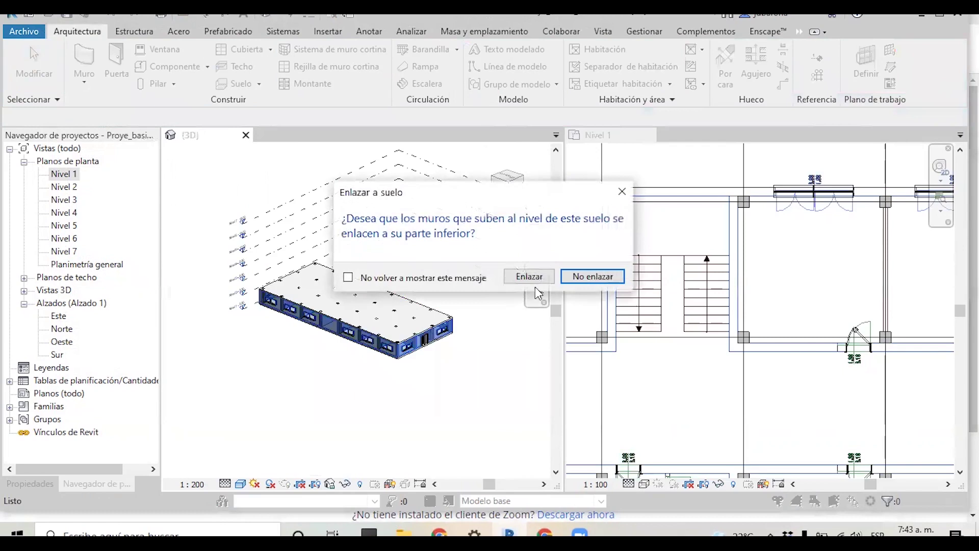
{"action": "left_click", "coordinate": [529, 276]}
{"action": "scroll", "coordinate": [359, 308], "scroll_direction": "up", "scroll_amount": 3}
{"action": "middle_click_drag", "start_coordinate": [305, 286], "coordinate": [287, 348], "text": "shift"}
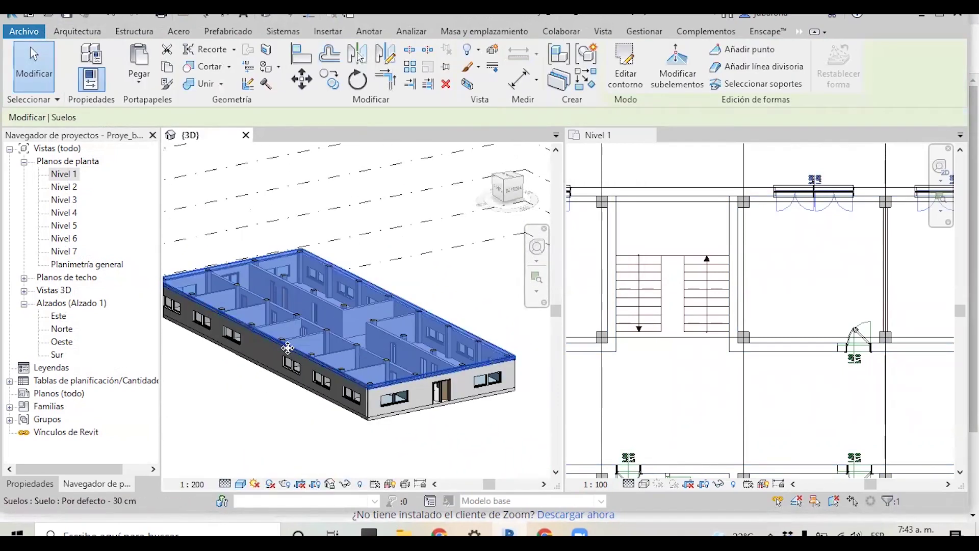
{"action": "scroll", "coordinate": [283, 346], "scroll_direction": "up", "scroll_amount": 1}
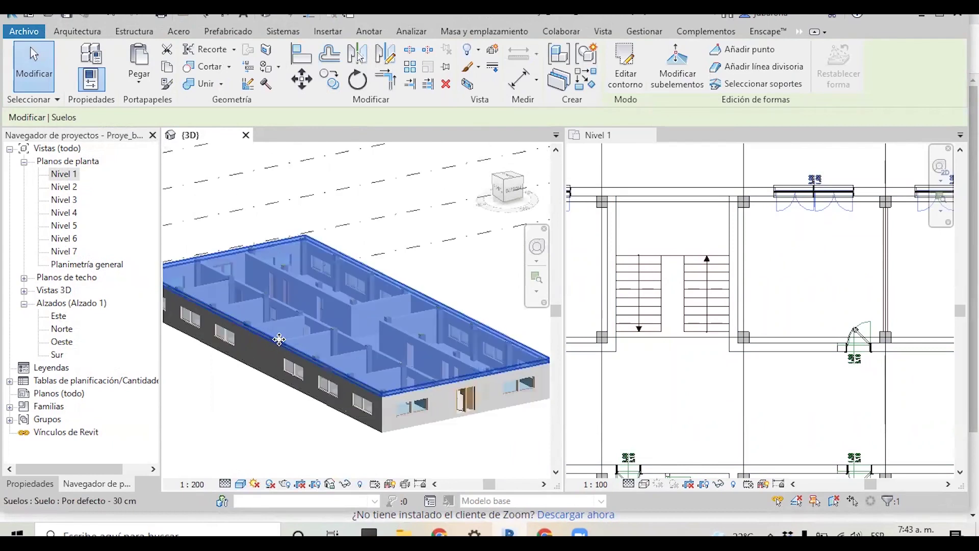
{"action": "scroll", "coordinate": [284, 346], "scroll_direction": "up", "scroll_amount": 2}
{"action": "scroll", "coordinate": [283, 346], "scroll_direction": "up", "scroll_amount": 2}
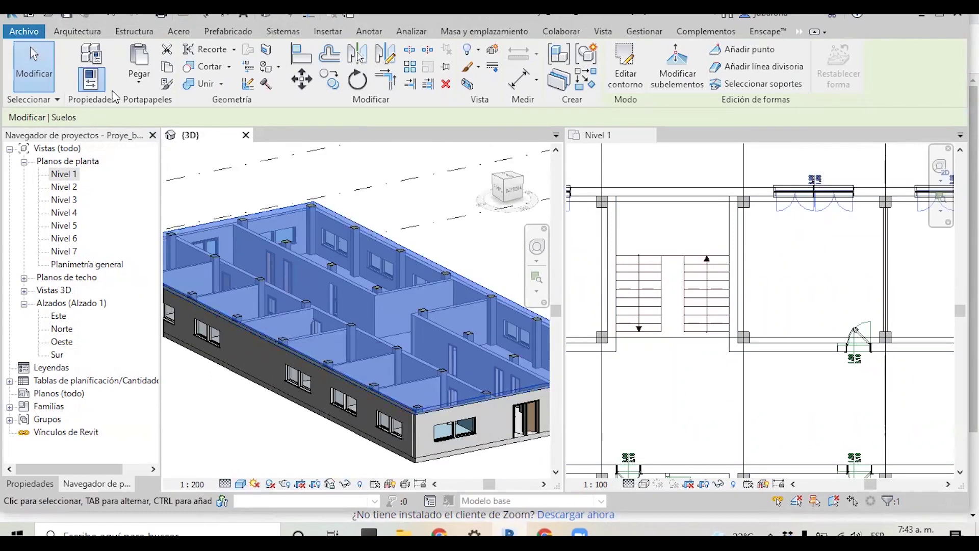
Step: Paste the floor aligned to levels Nivel 3 through Nivel 7 and review the stacked slabs
{"action": "left_click", "coordinate": [135, 89]}
{"action": "left_click", "coordinate": [173, 134]}
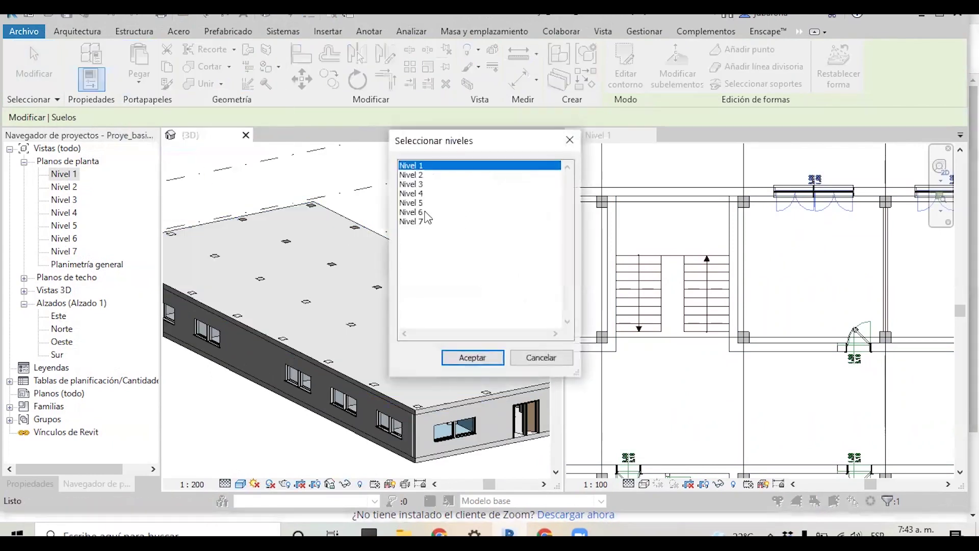
{"action": "left_click", "coordinate": [412, 184]}
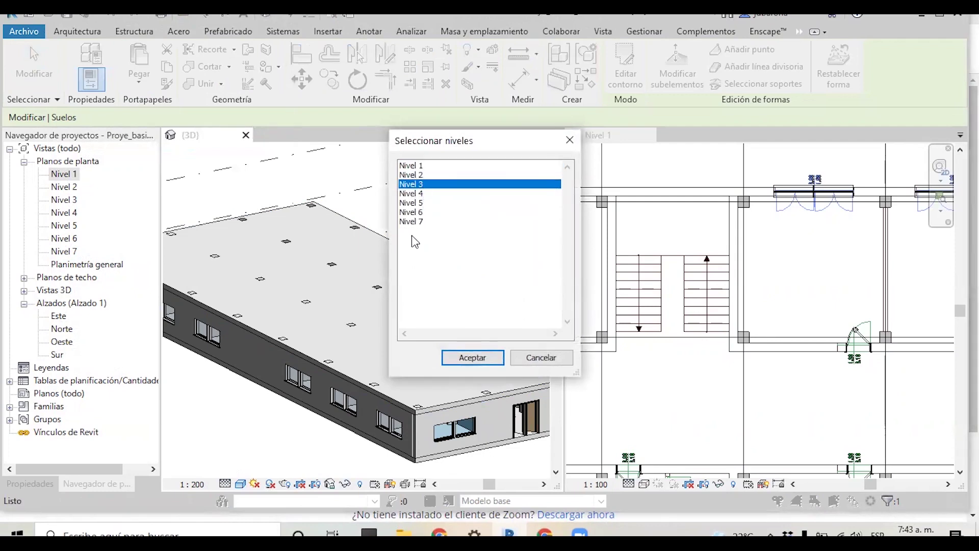
{"action": "left_click", "coordinate": [411, 221], "text": "shift"}
{"action": "left_click", "coordinate": [472, 358]}
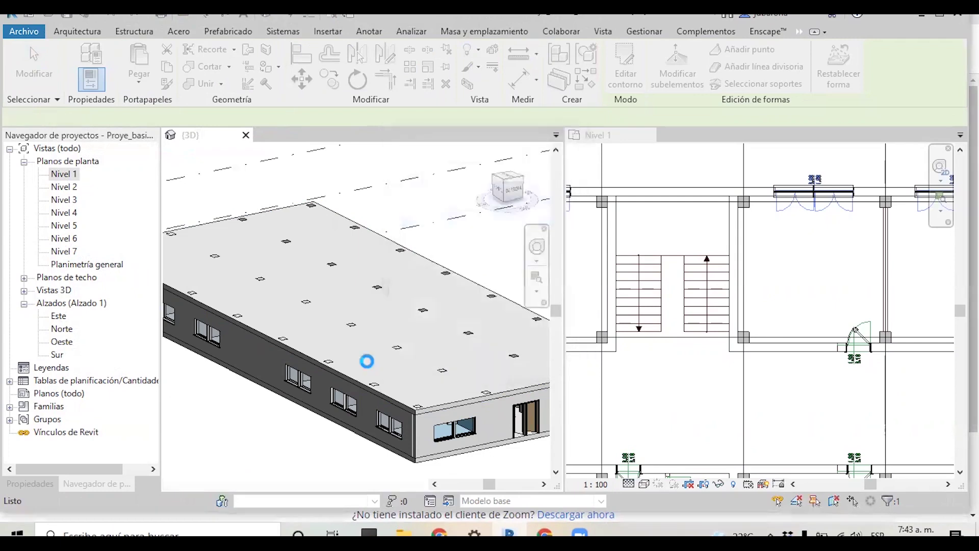
{"action": "scroll", "coordinate": [322, 316], "scroll_direction": "down", "scroll_amount": 5}
{"action": "mouse_move", "coordinate": [322, 316]}
{"action": "middle_mouse_down", "text": "shift"}
{"action": "mouse_move", "coordinate": [432, 356]}
{"action": "mouse_move", "coordinate": [400, 360]}
{"action": "middle_mouse_up", "text": "shift"}
{"action": "key", "text": "Escape"}
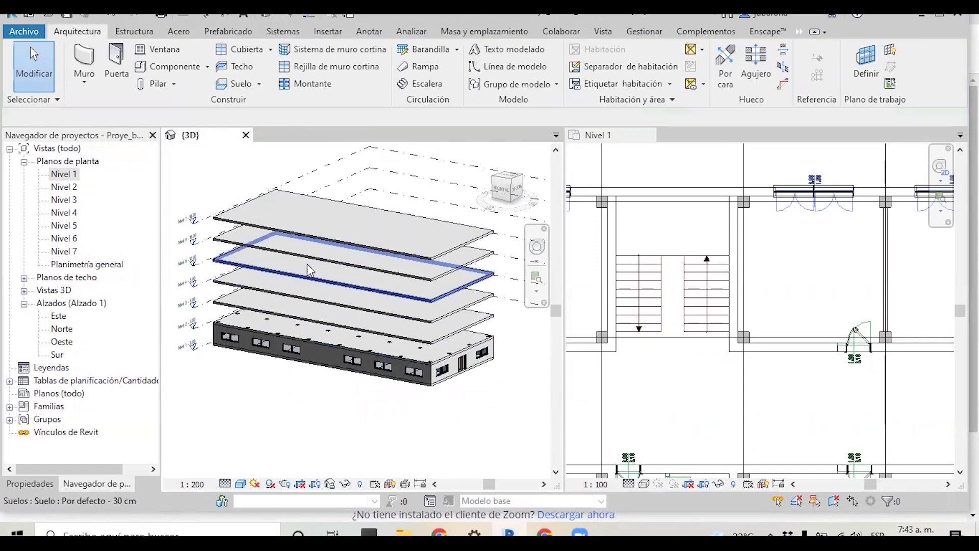
{"action": "scroll", "coordinate": [308, 301], "scroll_direction": "up", "scroll_amount": 1}
{"action": "mouse_move", "coordinate": [308, 301]}
{"action": "middle_mouse_down", "text": "shift"}
{"action": "mouse_move", "coordinate": [371, 284]}
{"action": "mouse_move", "coordinate": [382, 258]}
{"action": "mouse_move", "coordinate": [321, 276]}
{"action": "mouse_move", "coordinate": [288, 308]}
{"action": "mouse_move", "coordinate": [259, 245]}
{"action": "middle_mouse_up", "text": "shift"}
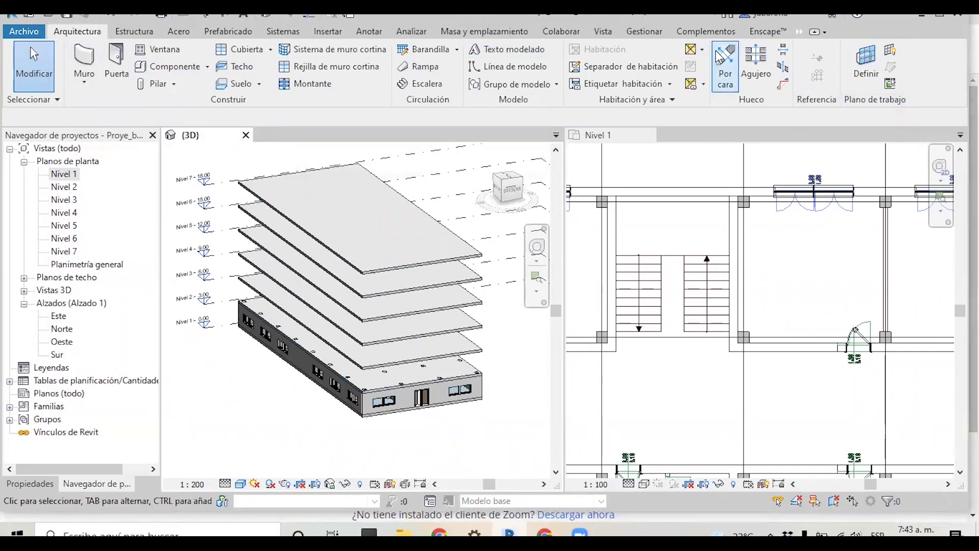
Step: Start a shaft opening and bring up its properties
{"action": "left_click", "coordinate": [752, 56]}
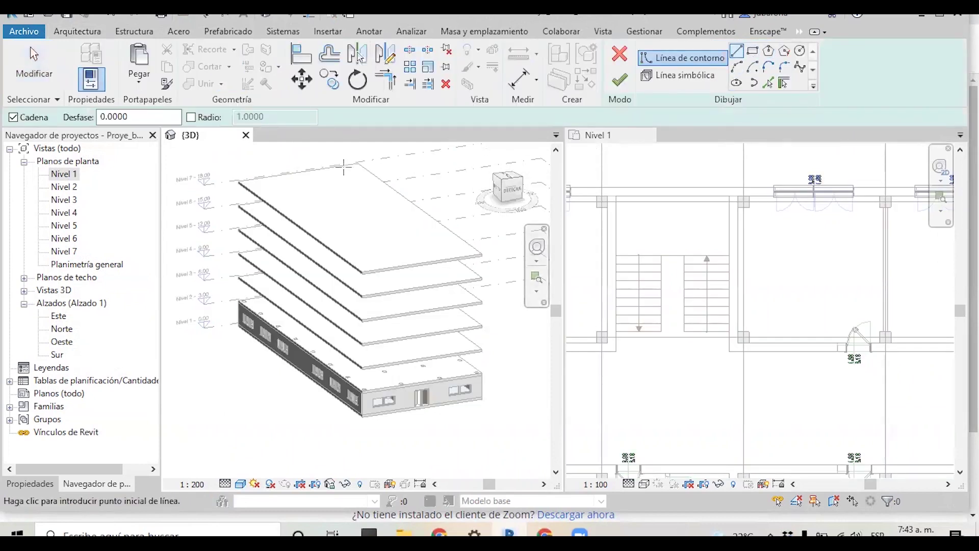
{"action": "middle_click_drag", "start_coordinate": [343, 166], "coordinate": [428, 167], "text": "shift"}
{"action": "left_click", "coordinate": [479, 282]}
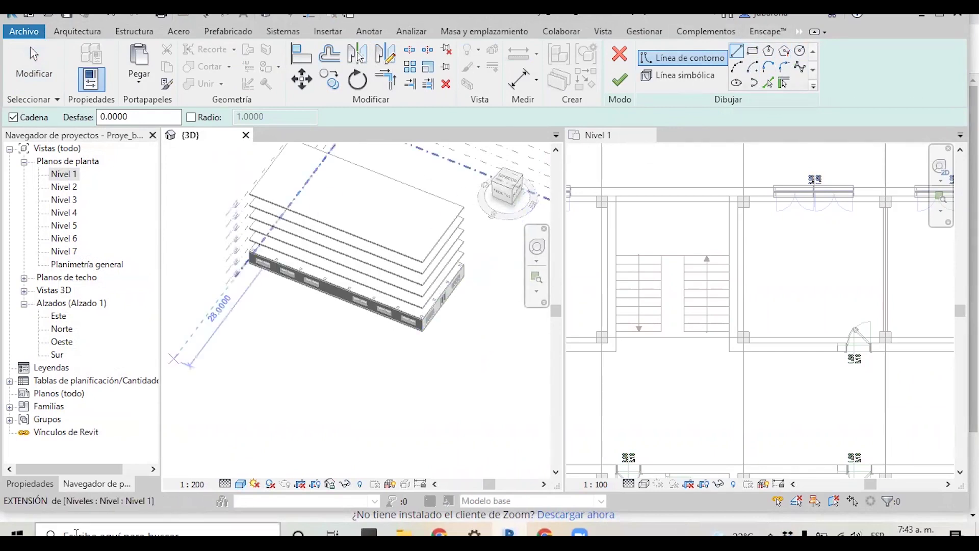
{"action": "left_click", "coordinate": [31, 483]}
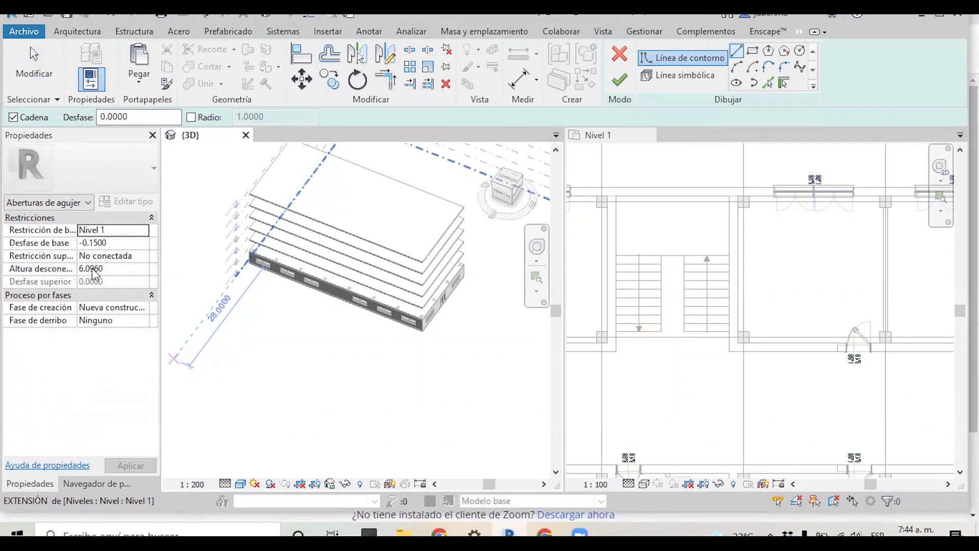
Step: Set the shaft's top to an upper level with 0.15 offset and its base to Nivel 2
{"action": "left_click", "coordinate": [128, 256]}
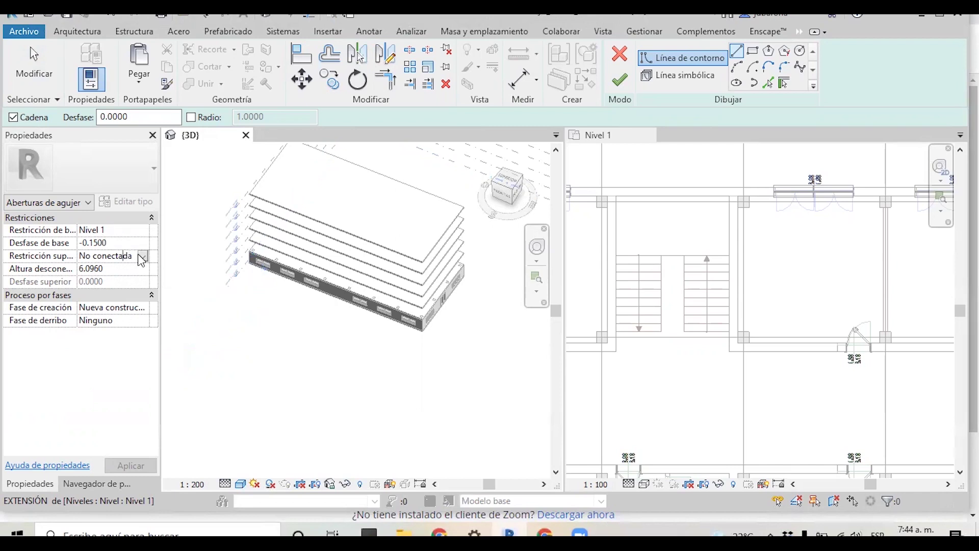
{"action": "left_click", "coordinate": [142, 257]}
{"action": "scroll", "coordinate": [116, 292], "scroll_direction": "down", "scroll_amount": 1}
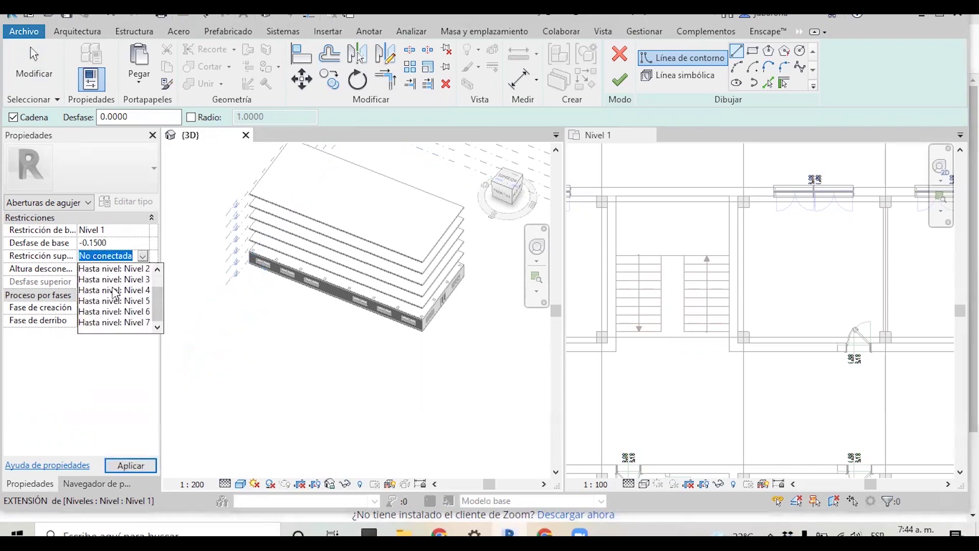
{"action": "left_click", "coordinate": [113, 322]}
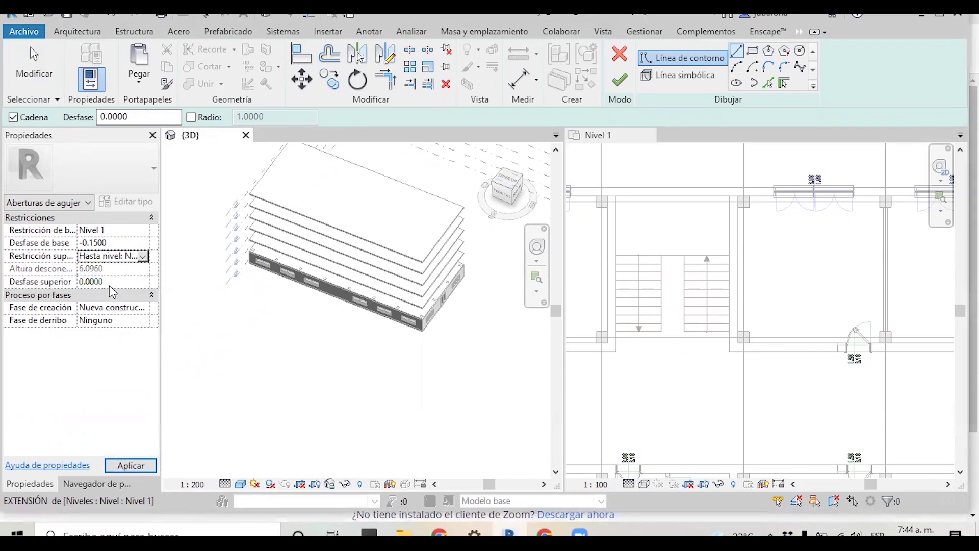
{"action": "left_click", "coordinate": [112, 282]}
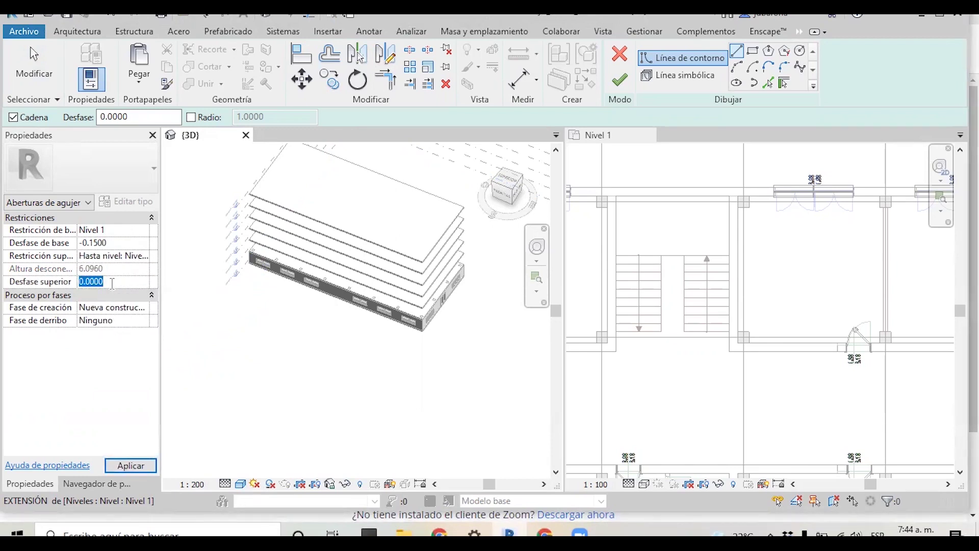
{"action": "type", "text": "0.15"}
{"action": "key", "text": "Return"}
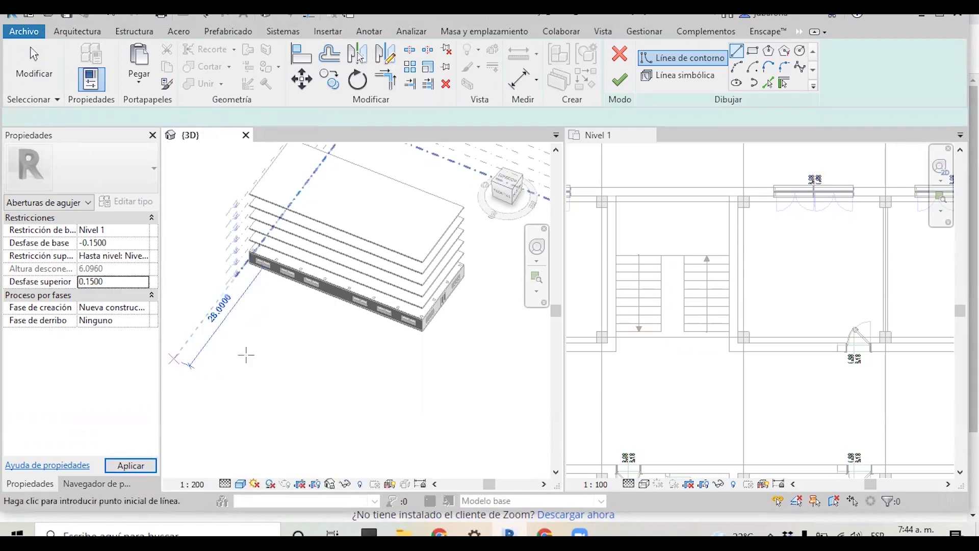
{"action": "left_click", "coordinate": [120, 243]}
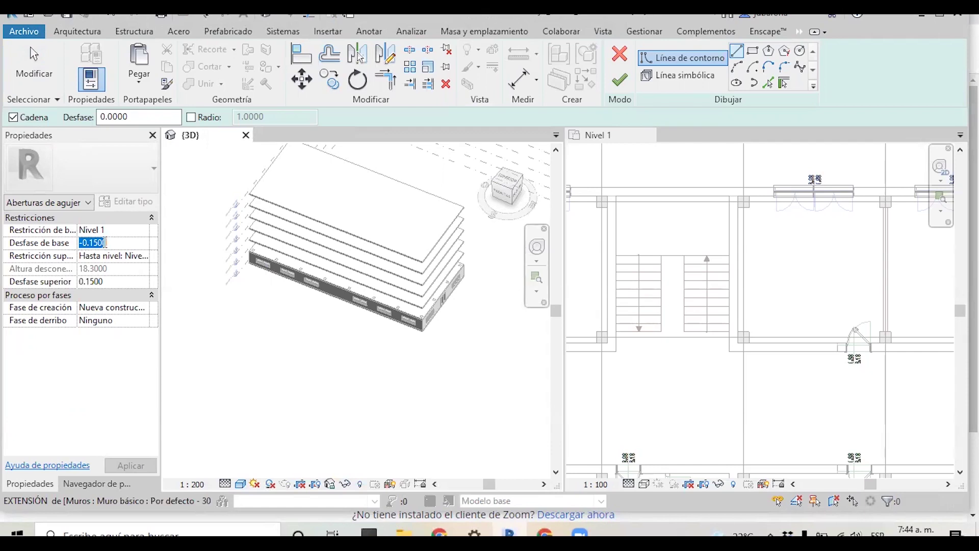
{"action": "left_click", "coordinate": [144, 230]}
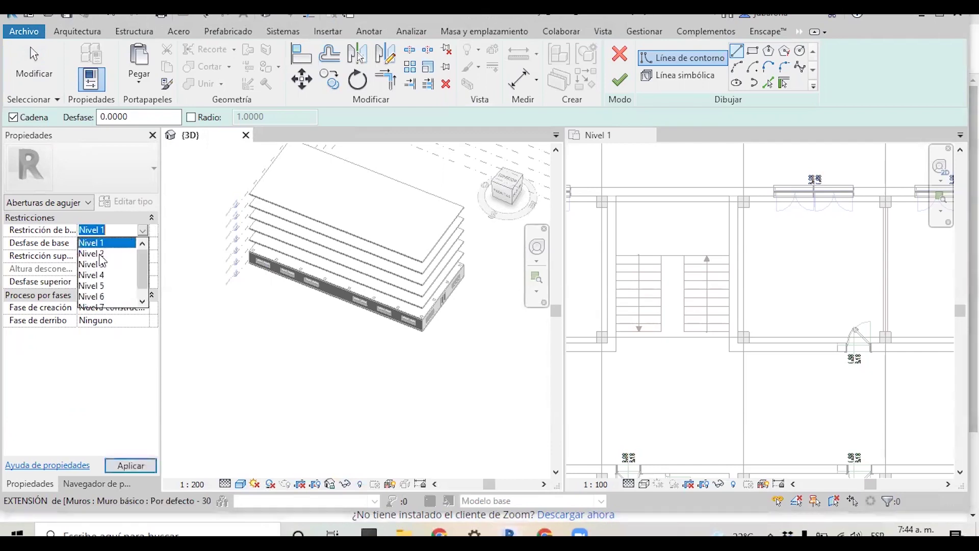
{"action": "left_click", "coordinate": [123, 250]}
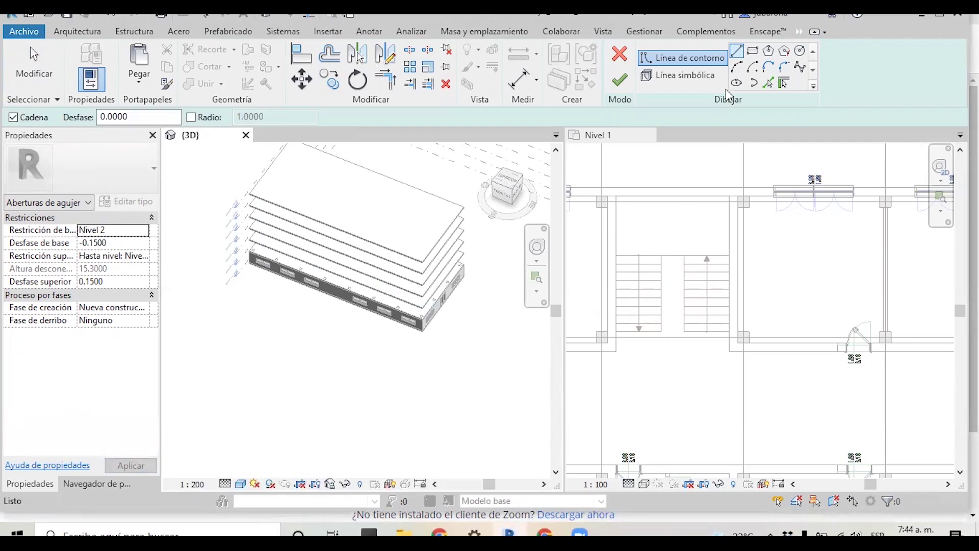
{"action": "left_click", "coordinate": [753, 53]}
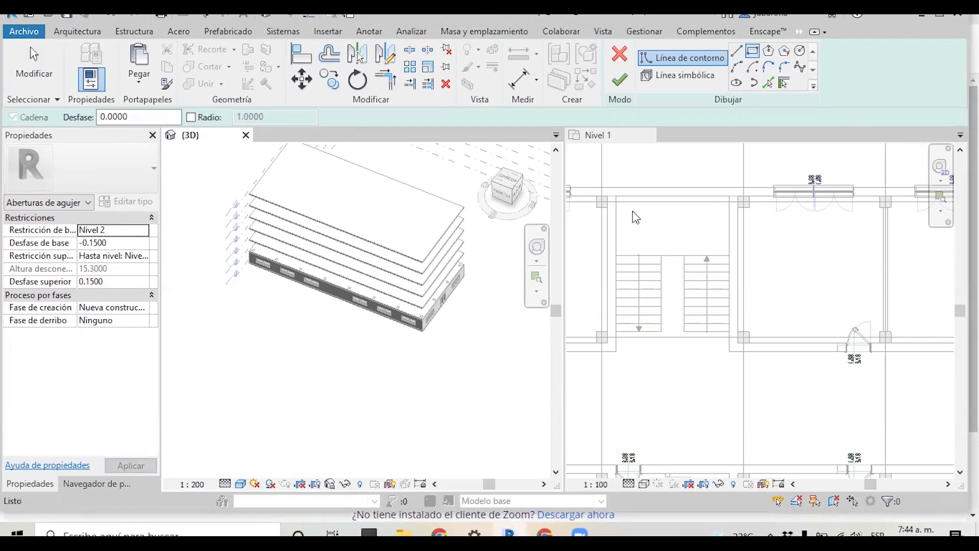
{"action": "scroll", "coordinate": [632, 210], "scroll_direction": "up", "scroll_amount": 1}
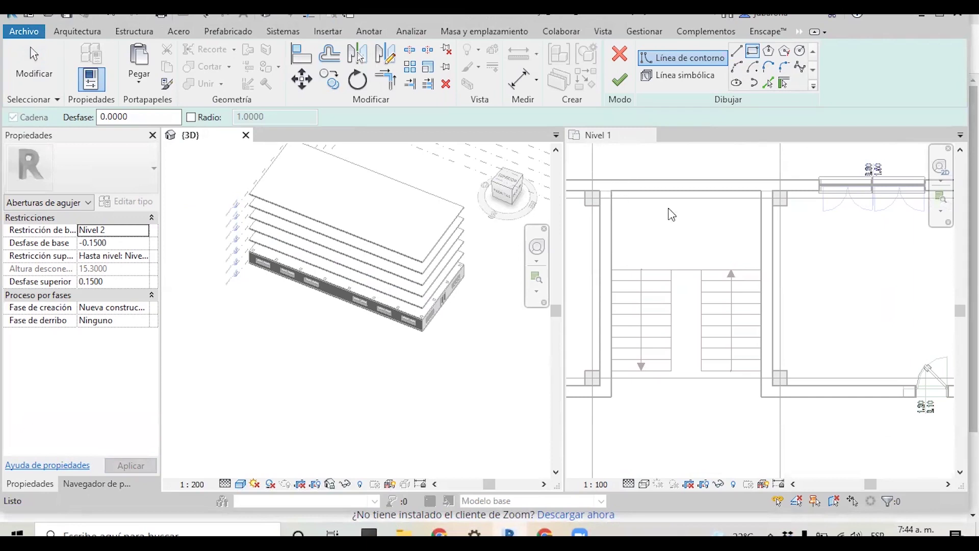
{"action": "left_click", "coordinate": [611, 191]}
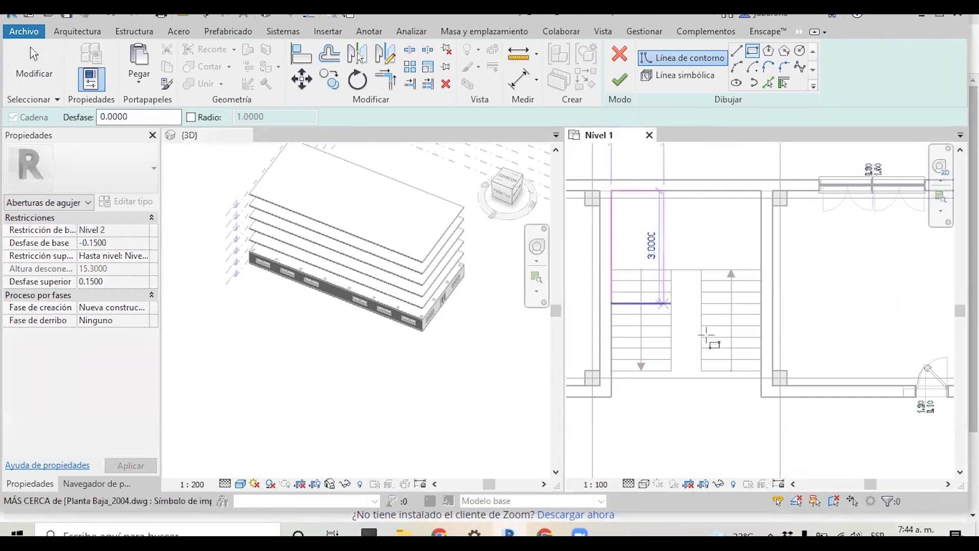
{"action": "scroll", "coordinate": [744, 376], "scroll_direction": "up", "scroll_amount": 2}
{"action": "scroll", "coordinate": [744, 376], "scroll_direction": "up", "scroll_amount": 1}
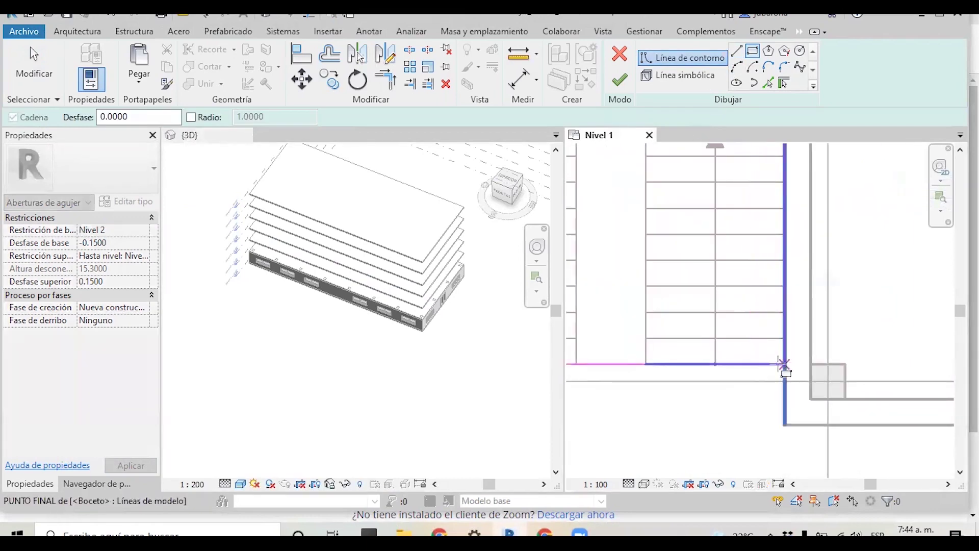
{"action": "scroll", "coordinate": [784, 364], "scroll_direction": "down", "scroll_amount": 2}
{"action": "scroll", "coordinate": [780, 359], "scroll_direction": "down", "scroll_amount": 1}
{"action": "left_click", "coordinate": [770, 353]}
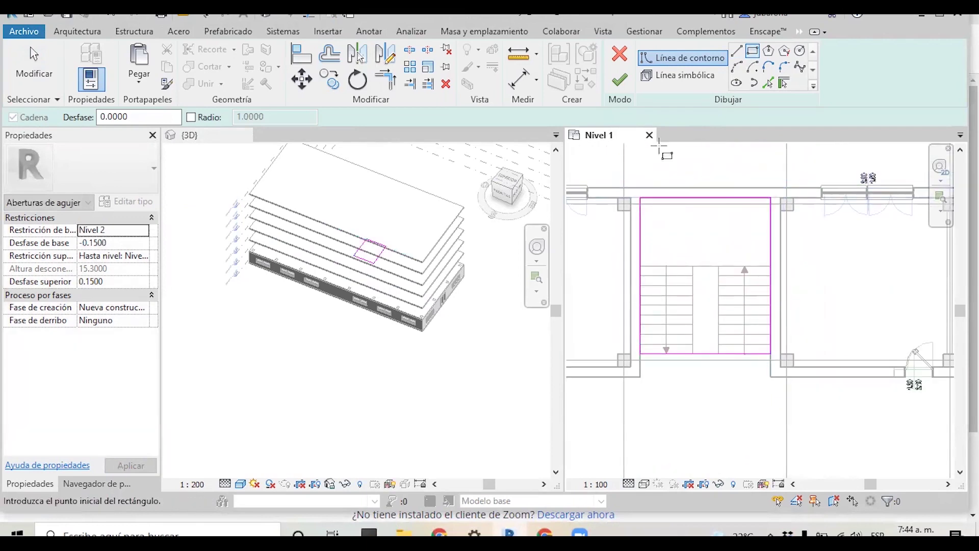
{"action": "left_click", "coordinate": [621, 91]}
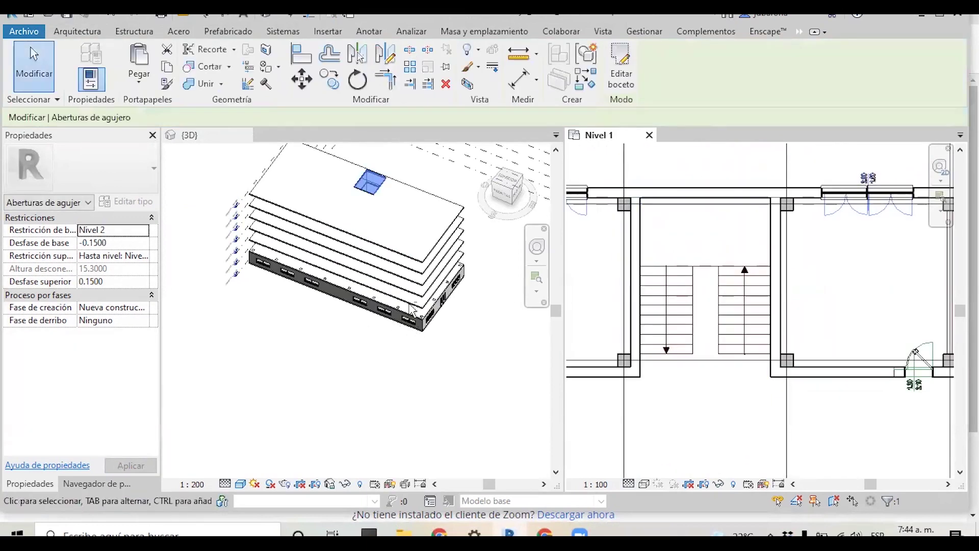
{"action": "mouse_move", "coordinate": [412, 309]}
{"action": "middle_mouse_down", "text": "shift"}
{"action": "mouse_move", "coordinate": [373, 273]}
{"action": "mouse_move", "coordinate": [367, 176]}
{"action": "middle_mouse_up", "text": "shift"}
{"action": "scroll", "coordinate": [367, 176], "scroll_direction": "up", "scroll_amount": 3}
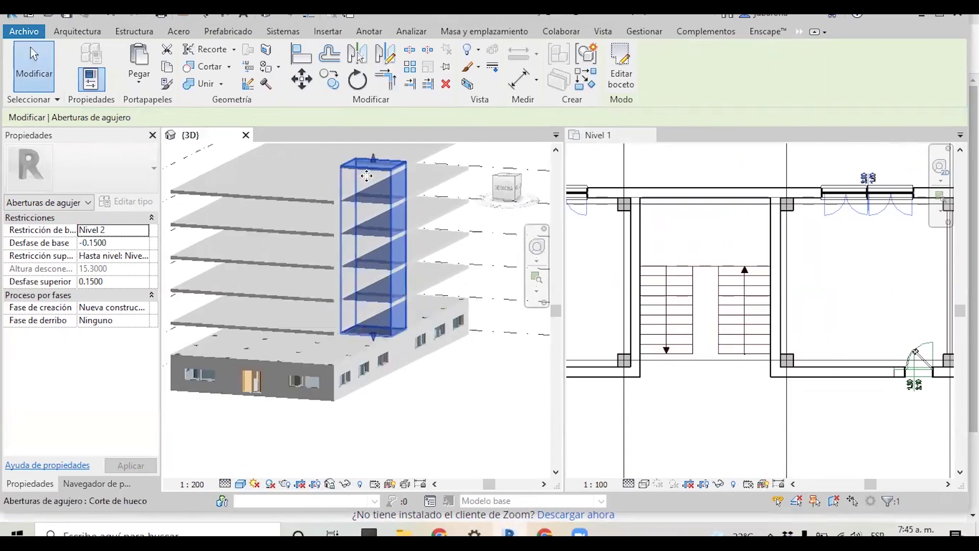
{"action": "scroll", "coordinate": [366, 176], "scroll_direction": "up", "scroll_amount": 2}
{"action": "middle_click_drag", "start_coordinate": [376, 284], "coordinate": [359, 277], "text": "shift"}
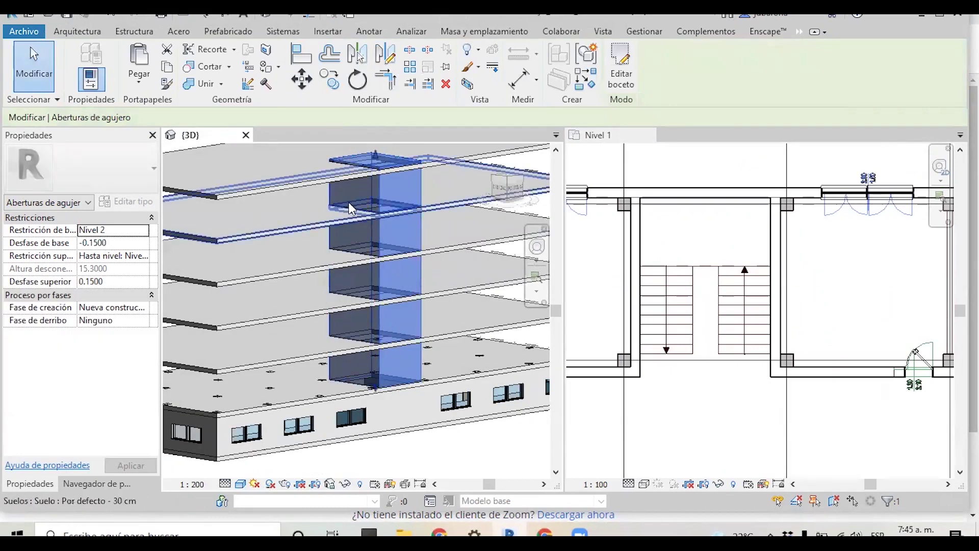
{"action": "left_click", "coordinate": [403, 418]}
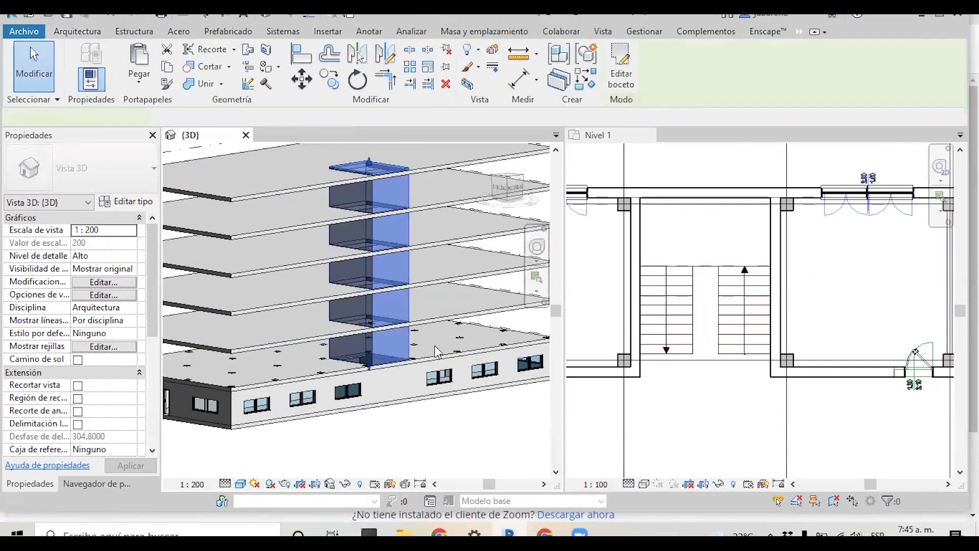
{"action": "mouse_move", "coordinate": [457, 228]}
{"action": "middle_mouse_down", "text": "shift"}
{"action": "mouse_move", "coordinate": [286, 235]}
{"action": "mouse_move", "coordinate": [296, 244]}
{"action": "middle_mouse_up", "text": "shift"}
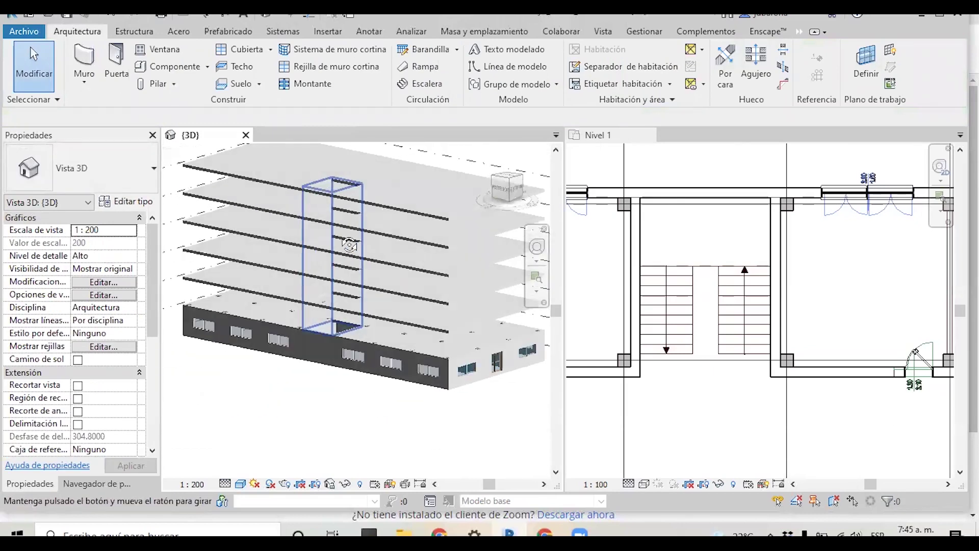
{"action": "scroll", "coordinate": [316, 232], "scroll_direction": "up", "scroll_amount": 2}
{"action": "scroll", "coordinate": [357, 255], "scroll_direction": "up", "scroll_amount": 2}
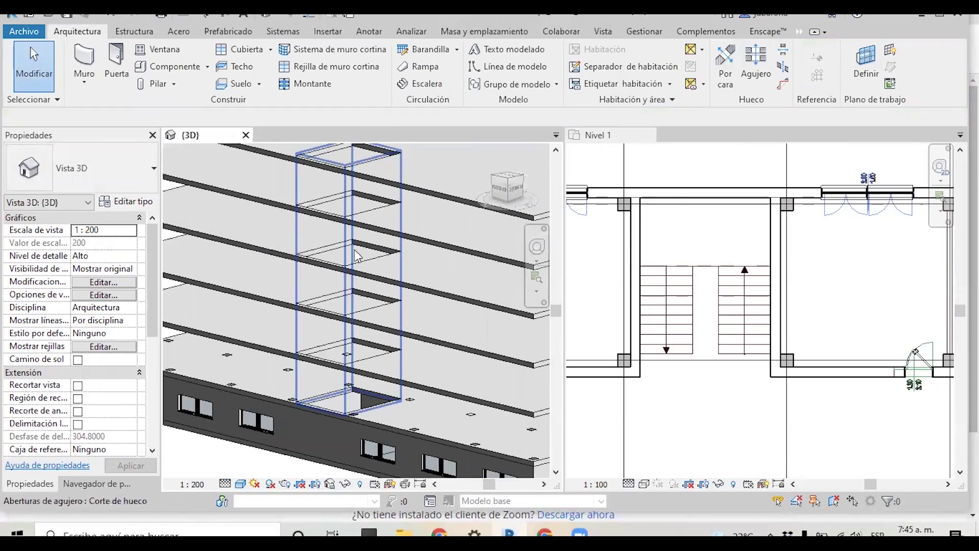
{"action": "scroll", "coordinate": [391, 209], "scroll_direction": "down", "scroll_amount": 3}
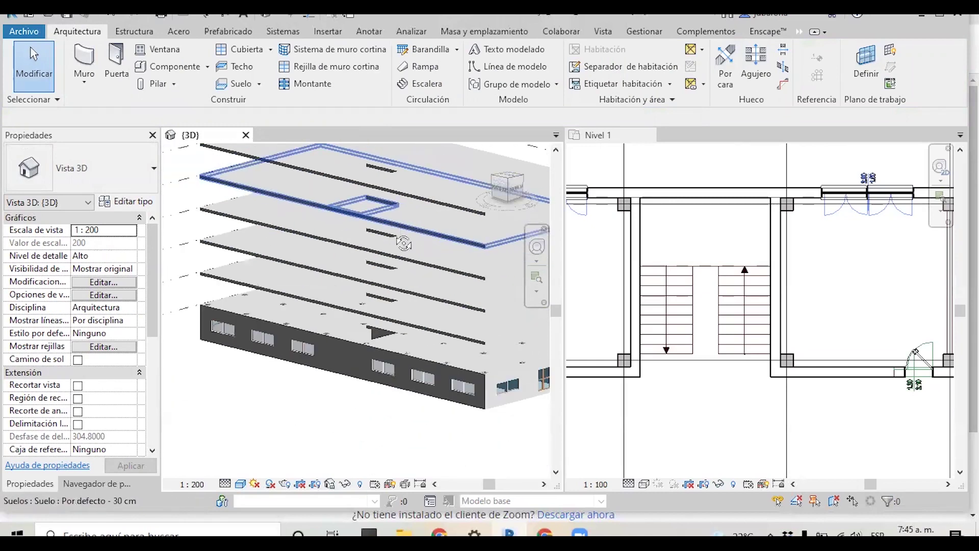
{"action": "scroll", "coordinate": [331, 239], "scroll_direction": "down", "scroll_amount": 3}
{"action": "scroll", "coordinate": [285, 260], "scroll_direction": "down", "scroll_amount": 3}
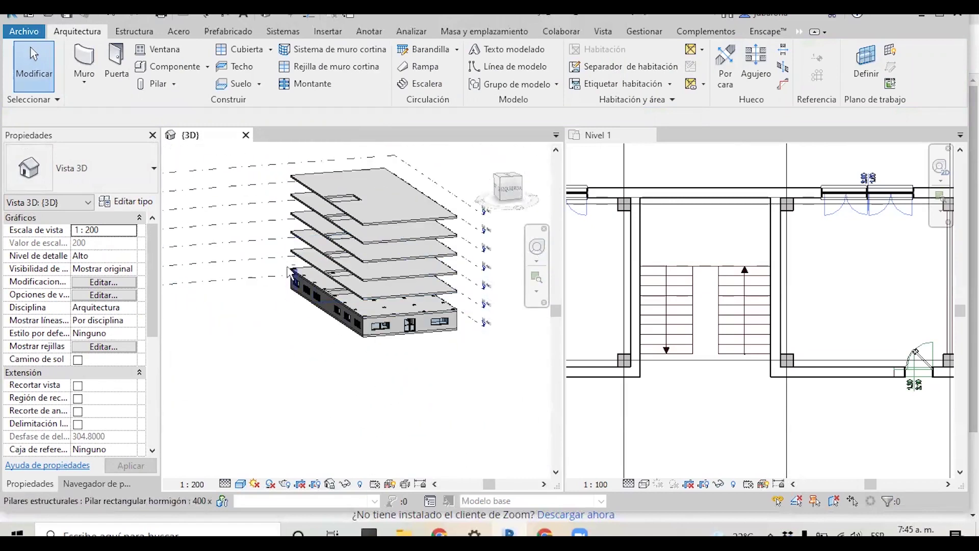
{"action": "middle_click_drag", "start_coordinate": [275, 271], "coordinate": [332, 280], "text": "shift"}
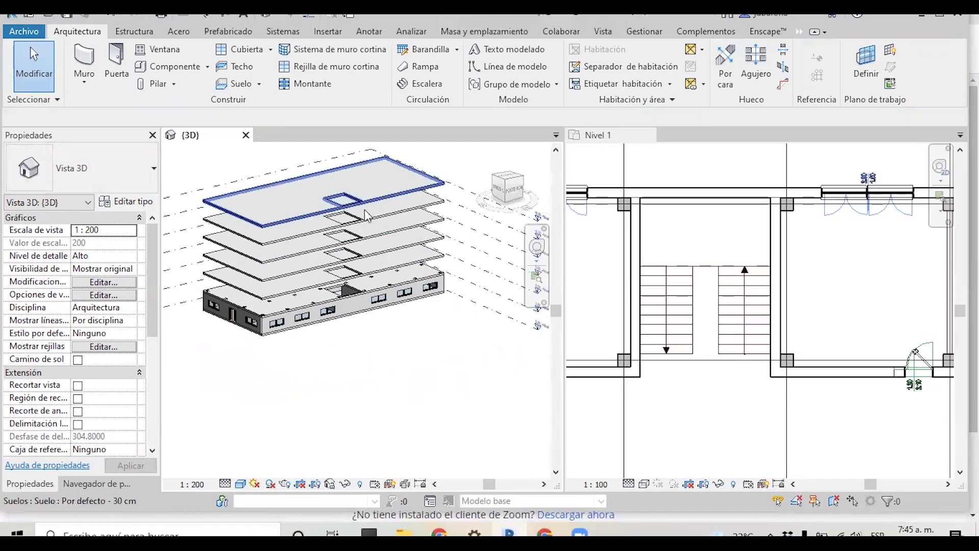
{"action": "mouse_move", "coordinate": [248, 286]}
{"action": "middle_mouse_down", "text": "shift"}
{"action": "mouse_move", "coordinate": [319, 349]}
{"action": "mouse_move", "coordinate": [357, 326]}
{"action": "middle_mouse_up", "text": "shift"}
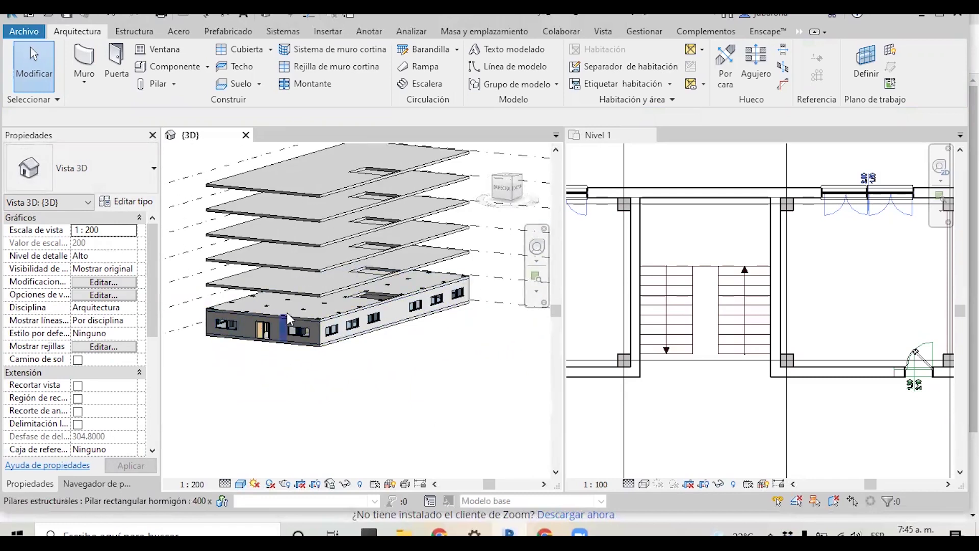
{"action": "scroll", "coordinate": [362, 285], "scroll_direction": "up", "scroll_amount": 3}
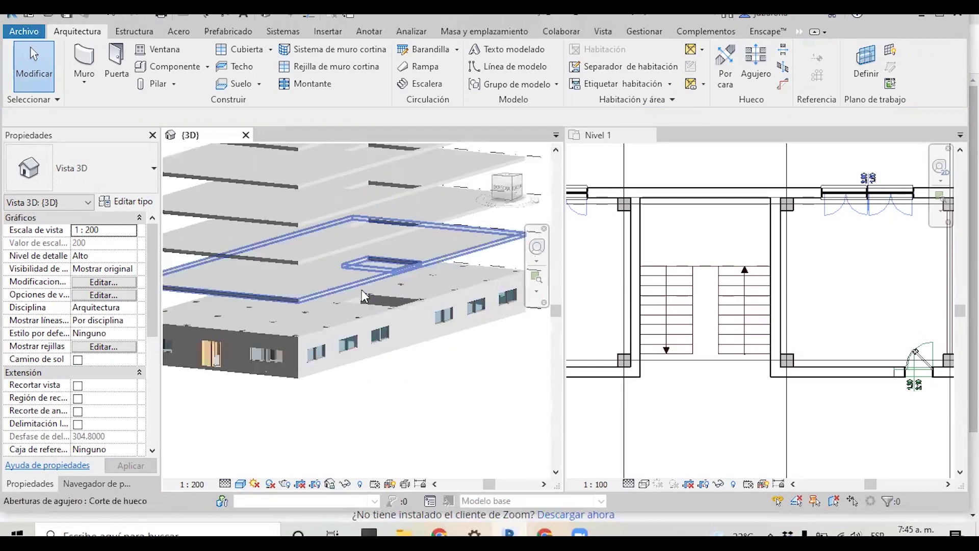
{"action": "scroll", "coordinate": [275, 382], "scroll_direction": "up", "scroll_amount": 3}
{"action": "scroll", "coordinate": [278, 383], "scroll_direction": "up", "scroll_amount": 2}
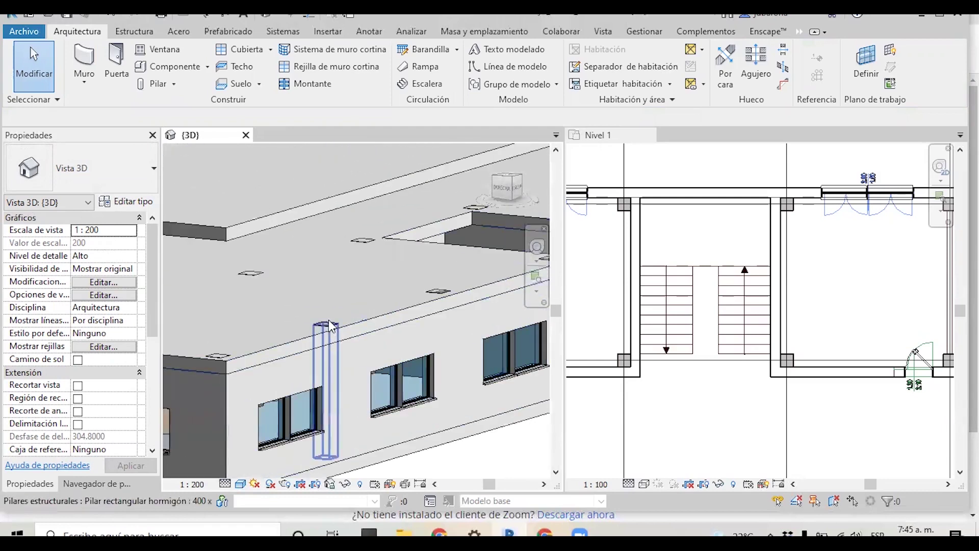
{"action": "scroll", "coordinate": [326, 326], "scroll_direction": "up", "scroll_amount": 2}
{"action": "scroll", "coordinate": [322, 326], "scroll_direction": "up", "scroll_amount": 2}
Step: Select a ground-floor concrete column and start Attach Top/Base on it
{"action": "left_click", "coordinate": [318, 329]}
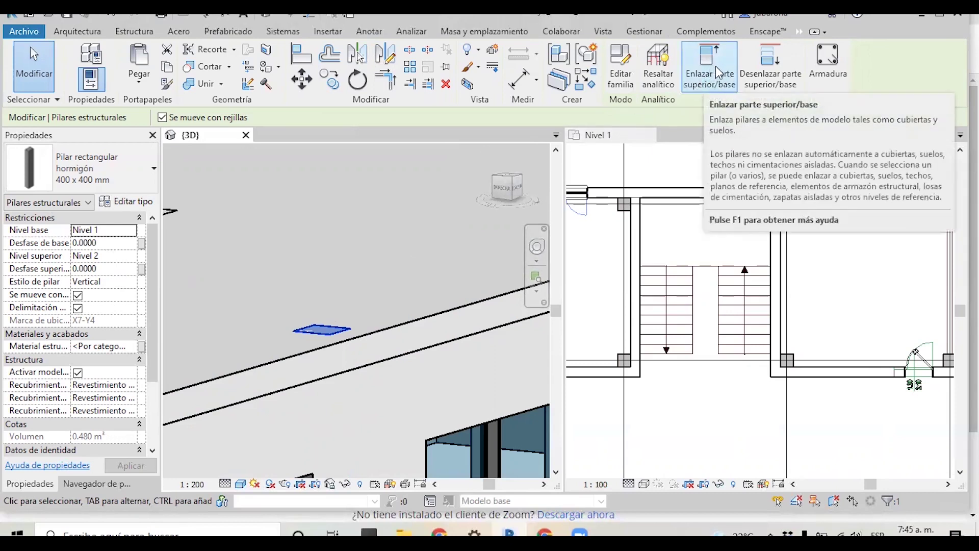
{"action": "left_click", "coordinate": [714, 67]}
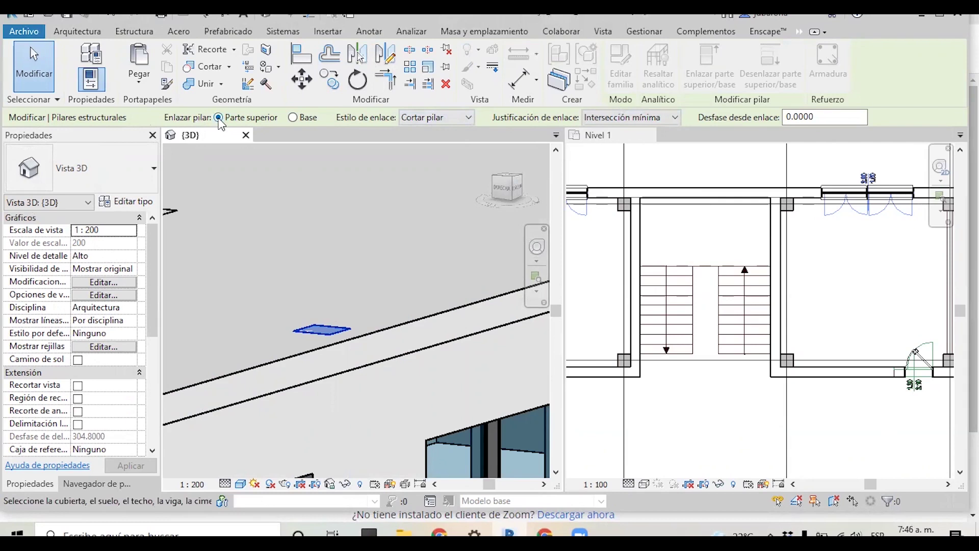
Step: Attach the column's top to the level 2 floor slab and orbit around the building
{"action": "left_click", "coordinate": [289, 361]}
{"action": "mouse_move", "coordinate": [285, 246]}
{"action": "middle_mouse_down", "text": "shift"}
{"action": "mouse_move", "coordinate": [279, 272]}
{"action": "mouse_move", "coordinate": [271, 265]}
{"action": "mouse_move", "coordinate": [297, 283]}
{"action": "middle_mouse_up", "text": "shift"}
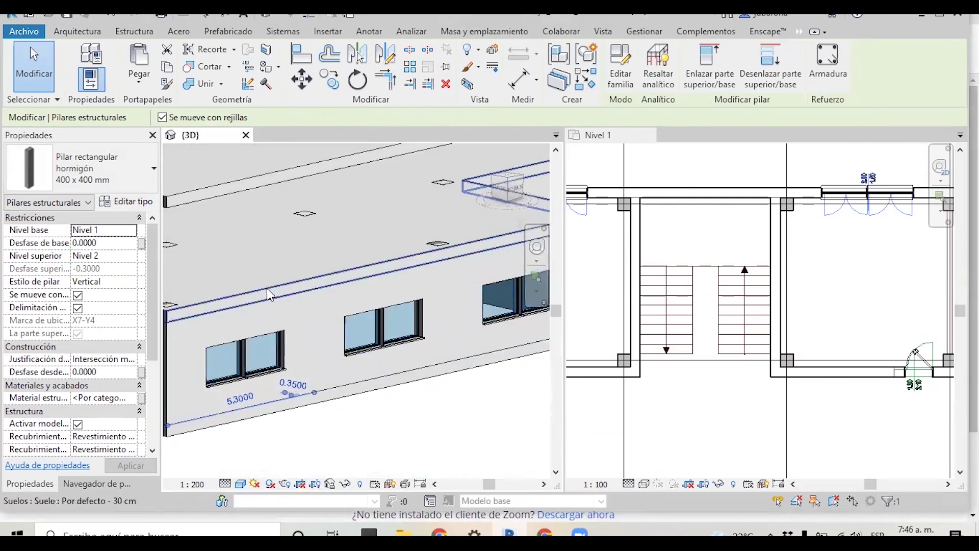
{"action": "mouse_move", "coordinate": [399, 284]}
{"action": "middle_mouse_down", "text": "shift"}
{"action": "mouse_move", "coordinate": [250, 276]}
{"action": "mouse_move", "coordinate": [289, 312]}
{"action": "mouse_move", "coordinate": [212, 299]}
{"action": "mouse_move", "coordinate": [403, 284]}
{"action": "middle_mouse_up", "text": "shift"}
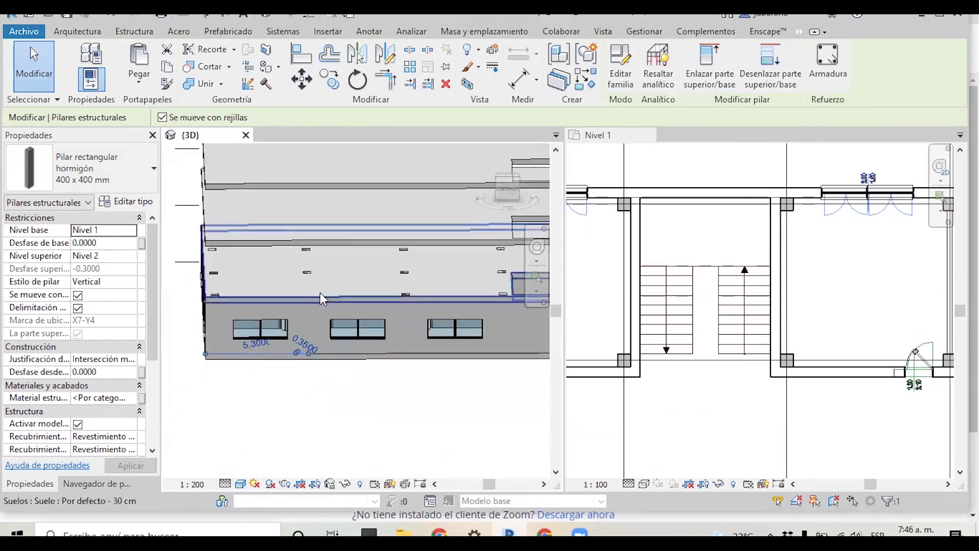
{"action": "scroll", "coordinate": [320, 292], "scroll_direction": "up", "scroll_amount": 2}
{"action": "middle_click_drag", "start_coordinate": [525, 302], "coordinate": [286, 301], "text": "shift"}
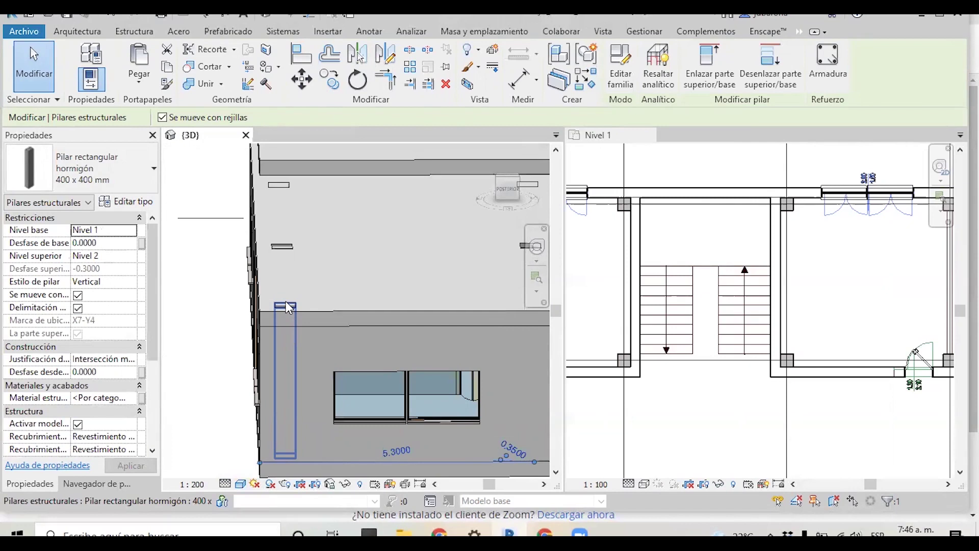
{"action": "scroll", "coordinate": [287, 308], "scroll_direction": "down", "scroll_amount": 2}
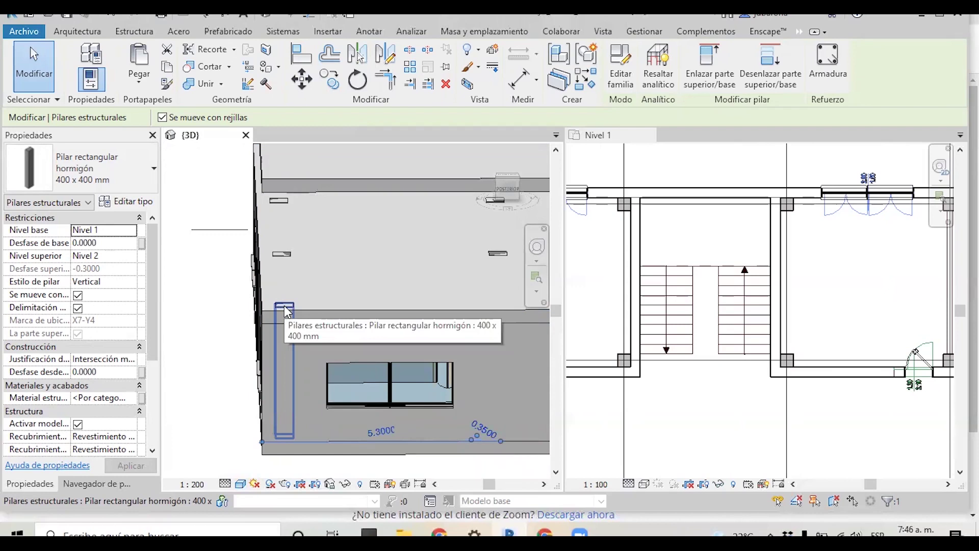
Step: Select the neighbouring column X6-Y4 and return to an oblique building view
{"action": "middle_click_drag", "start_coordinate": [286, 310], "coordinate": [449, 291], "text": "shift"}
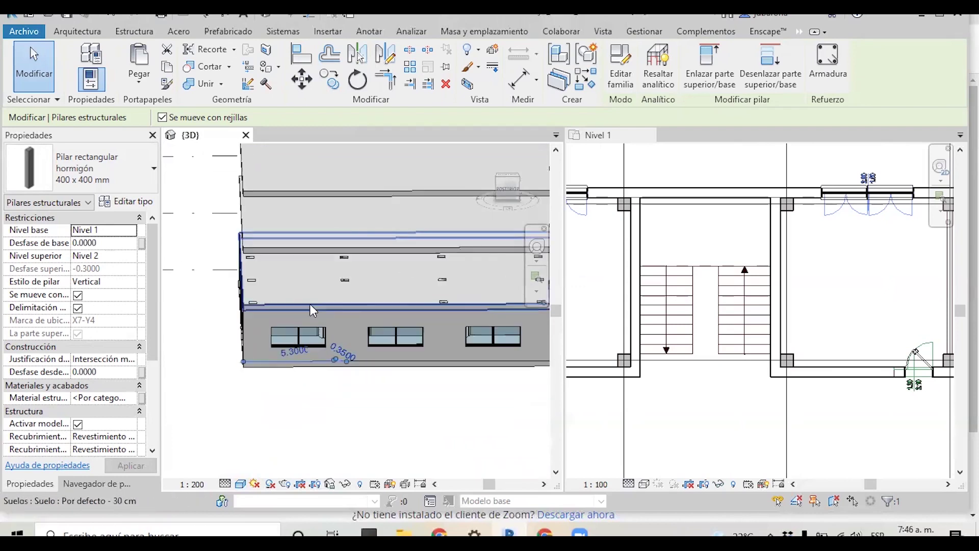
{"action": "left_click", "coordinate": [439, 311]}
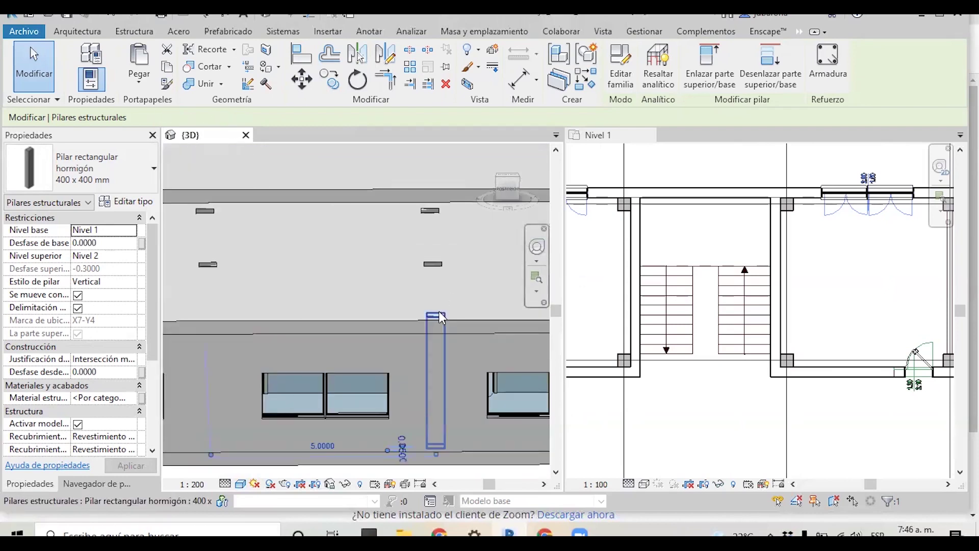
{"action": "scroll", "coordinate": [334, 278], "scroll_direction": "down", "scroll_amount": 2}
{"action": "middle_click_drag", "start_coordinate": [333, 285], "coordinate": [482, 335], "text": "shift"}
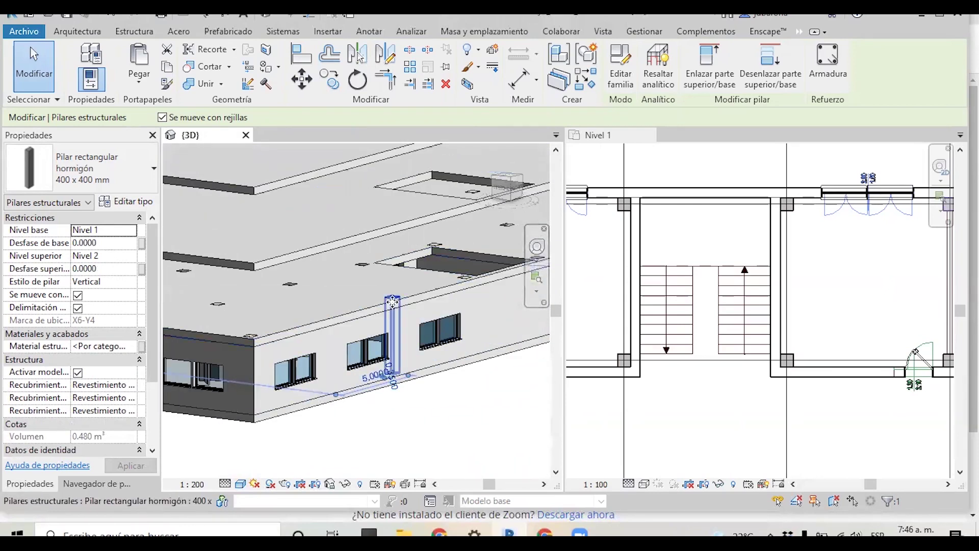
{"action": "scroll", "coordinate": [258, 339], "scroll_direction": "up", "scroll_amount": 2}
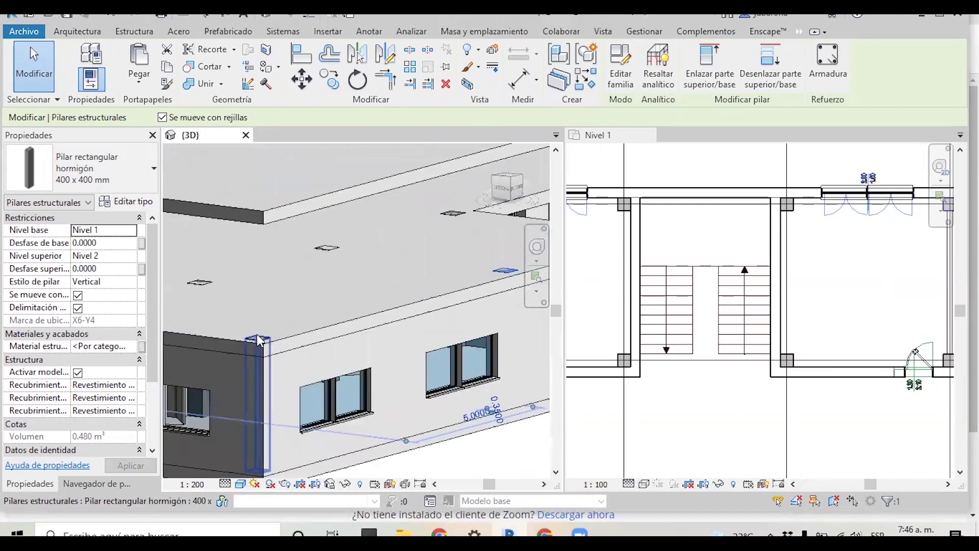
Step: Select all visible instances of the concrete column in the view
{"action": "right_click", "coordinate": [258, 339]}
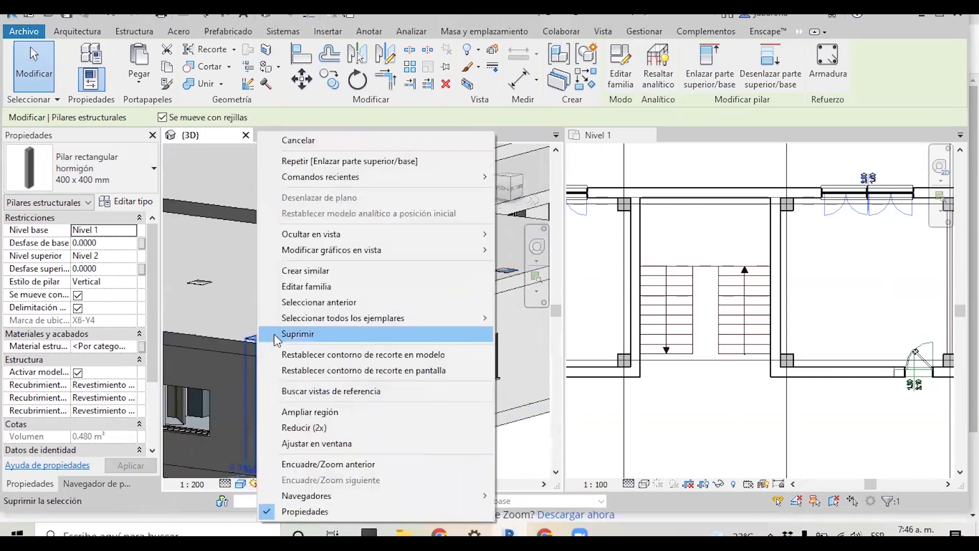
{"action": "mouse_move", "coordinate": [342, 317]}
{"action": "left_click", "coordinate": [525, 319]}
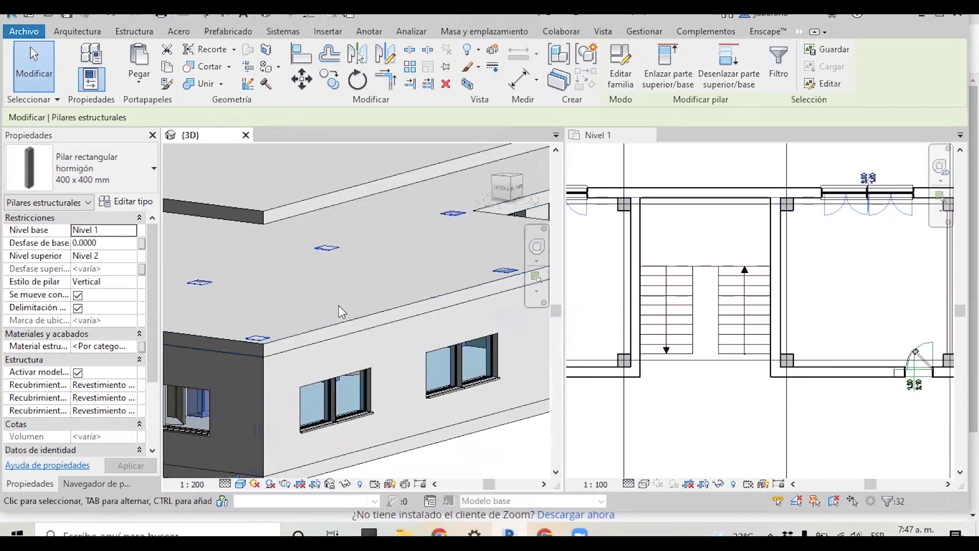
{"action": "scroll", "coordinate": [338, 305], "scroll_direction": "down", "scroll_amount": 3}
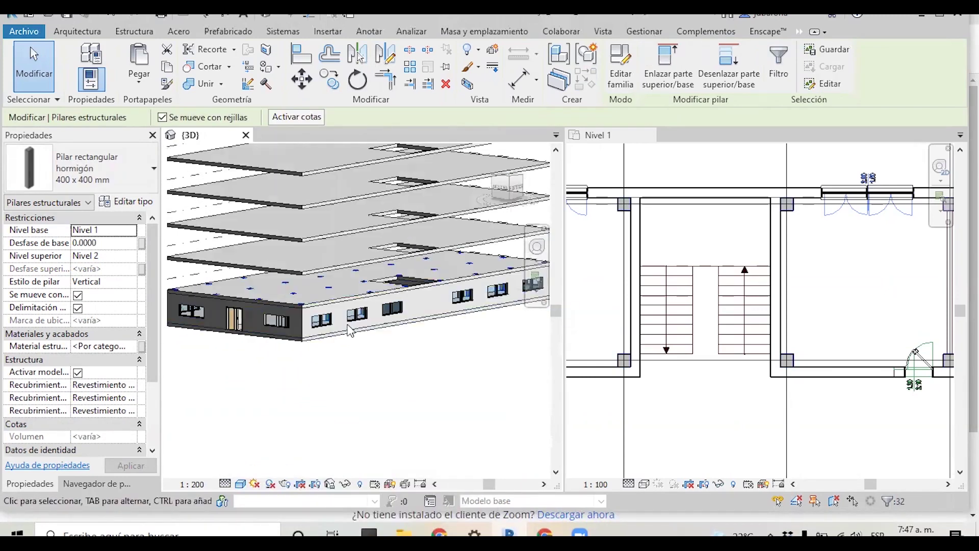
{"action": "scroll", "coordinate": [308, 297], "scroll_direction": "up", "scroll_amount": 2}
{"action": "scroll", "coordinate": [298, 290], "scroll_direction": "up", "scroll_amount": 1}
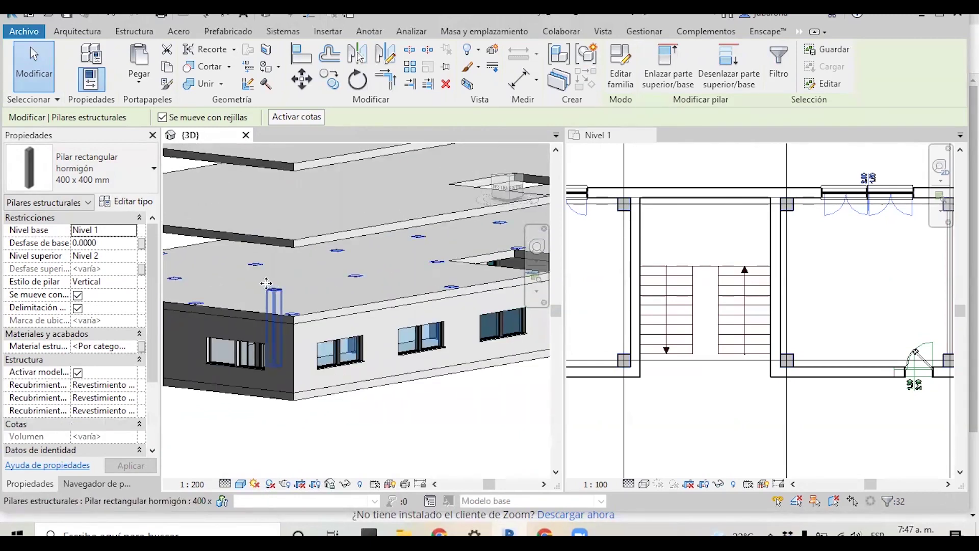
{"action": "scroll", "coordinate": [258, 280], "scroll_direction": "up", "scroll_amount": 1}
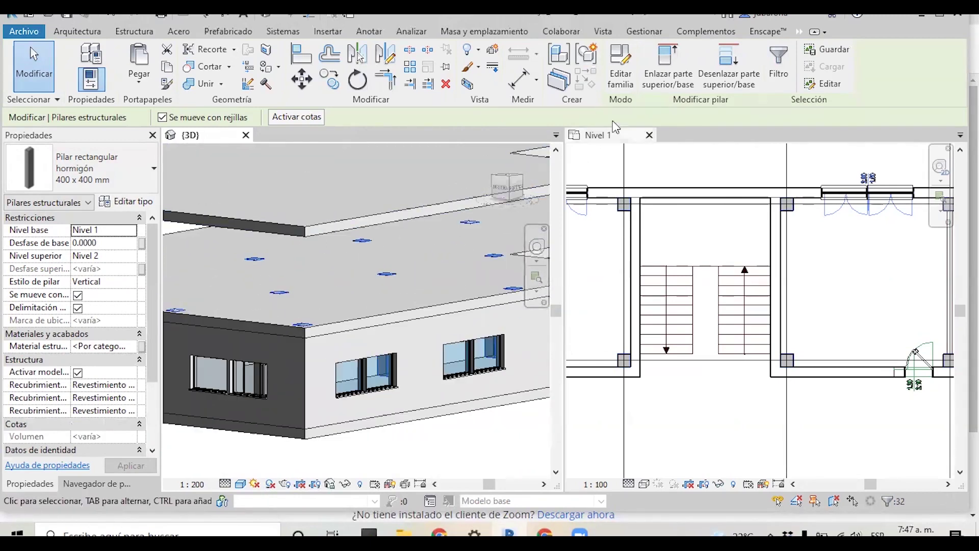
Step: Attach all selected columns' tops to the slab above, then clear the selection
{"action": "left_click", "coordinate": [663, 69]}
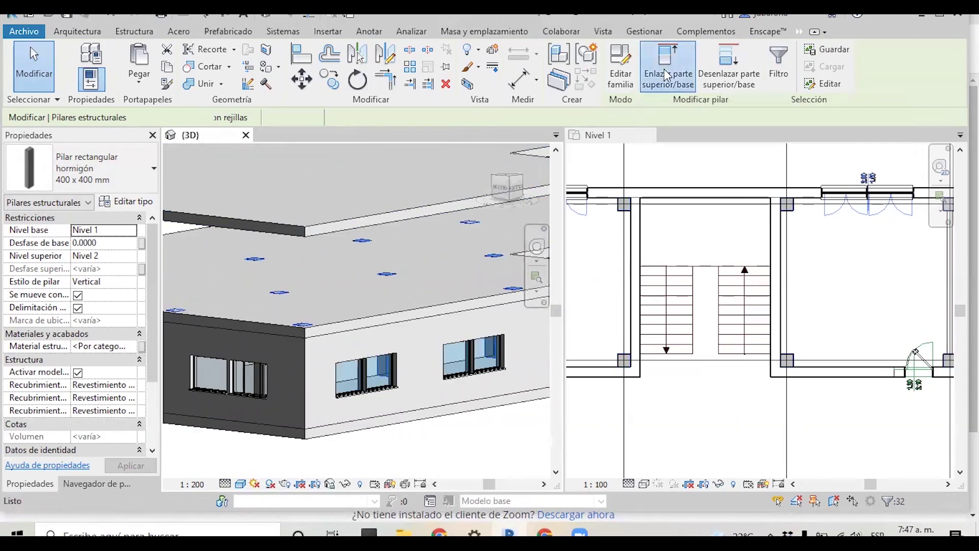
{"action": "left_click", "coordinate": [329, 325]}
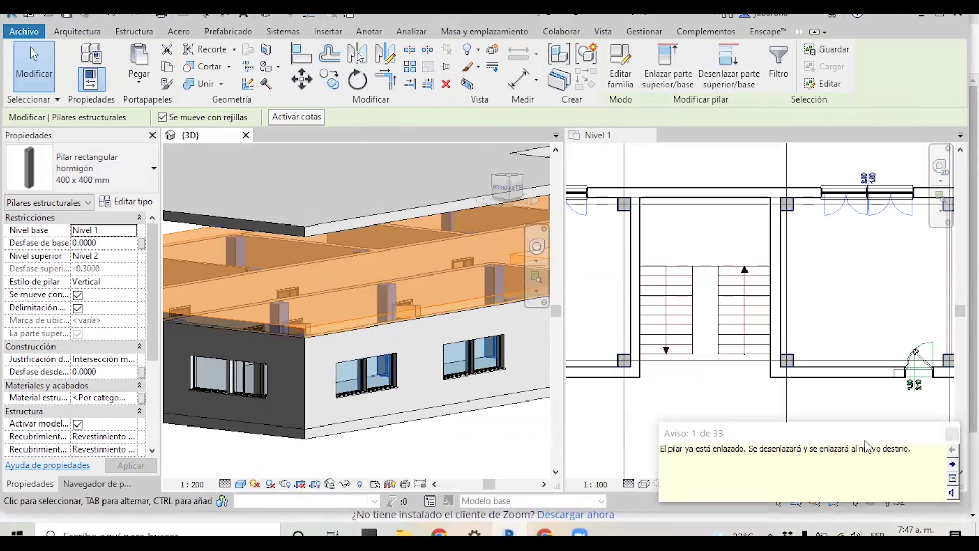
{"action": "scroll", "coordinate": [259, 316], "scroll_direction": "down", "scroll_amount": 2}
{"action": "scroll", "coordinate": [259, 316], "scroll_direction": "down", "scroll_amount": 2}
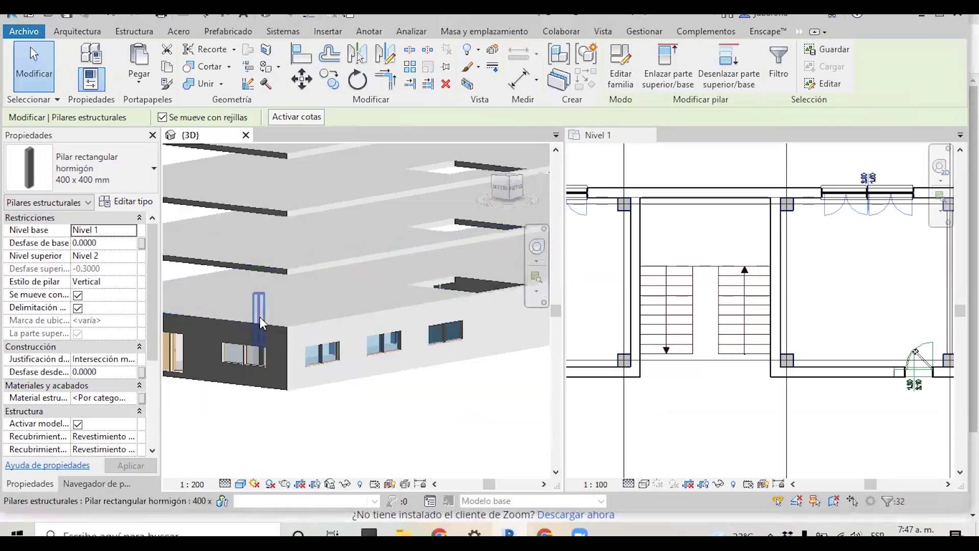
{"action": "scroll", "coordinate": [259, 316], "scroll_direction": "down", "scroll_amount": 2}
{"action": "left_click", "coordinate": [384, 366]}
{"action": "middle_click_drag", "start_coordinate": [385, 366], "coordinate": [325, 269], "text": "shift"}
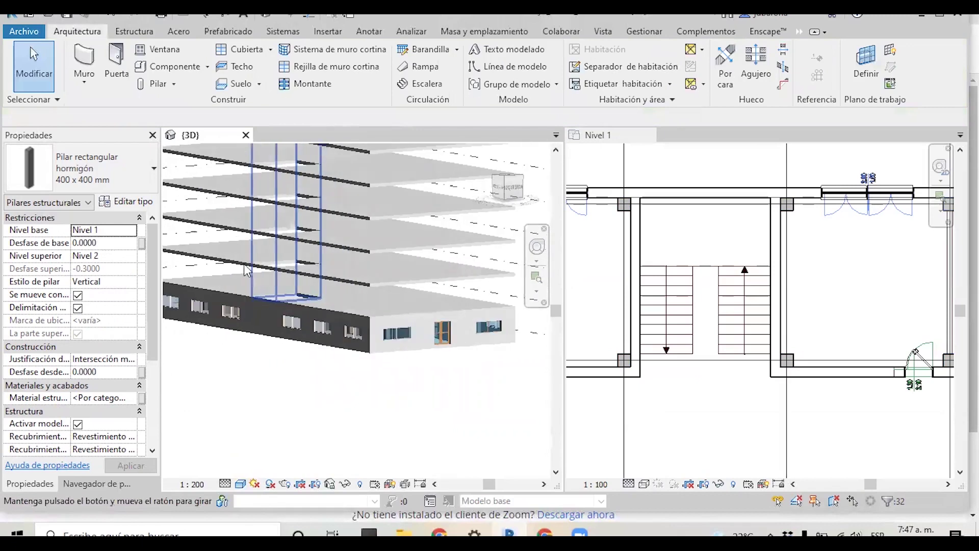
{"action": "scroll", "coordinate": [250, 256], "scroll_direction": "up", "scroll_amount": 4}
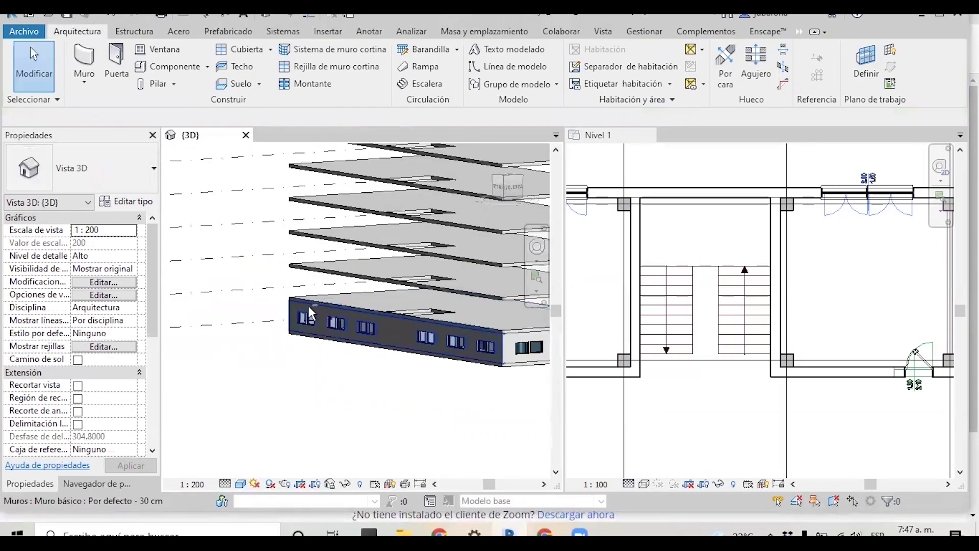
{"action": "scroll", "coordinate": [300, 317], "scroll_direction": "down", "scroll_amount": 3}
Step: Tab-select the chain of four ground-floor 30 cm exterior walls and orbit to verify it
{"action": "mouse_move", "coordinate": [301, 317]}
{"action": "middle_mouse_down", "text": "shift"}
{"action": "mouse_move", "coordinate": [202, 292]}
{"action": "mouse_move", "coordinate": [322, 322]}
{"action": "middle_mouse_up", "text": "shift"}
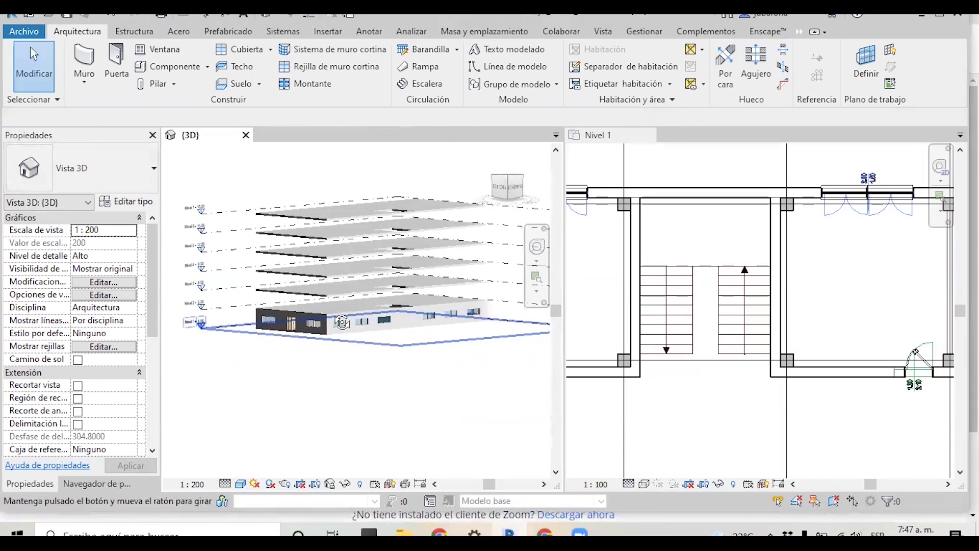
{"action": "scroll", "coordinate": [322, 322], "scroll_direction": "up", "scroll_amount": 2}
{"action": "scroll", "coordinate": [270, 155], "scroll_direction": "up", "scroll_amount": 2}
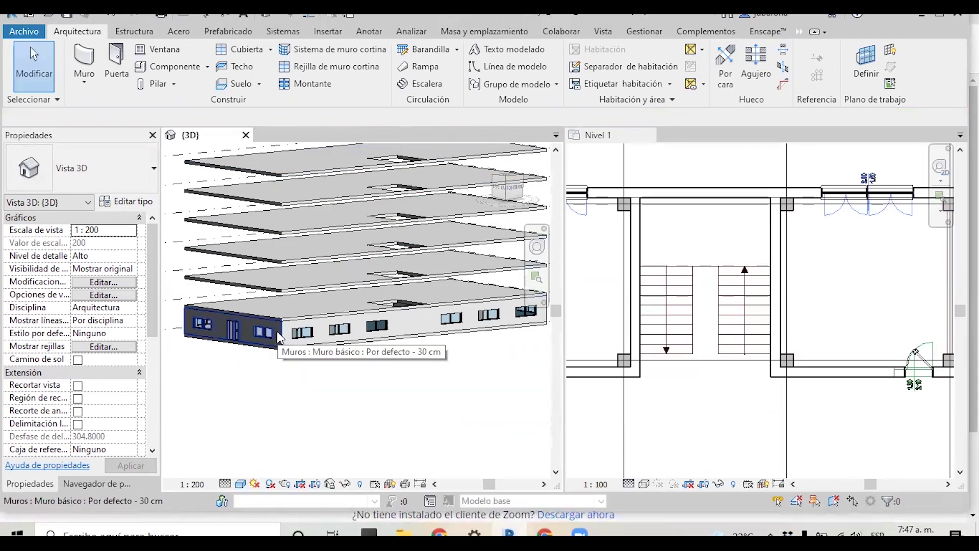
{"action": "key", "text": "Tab"}
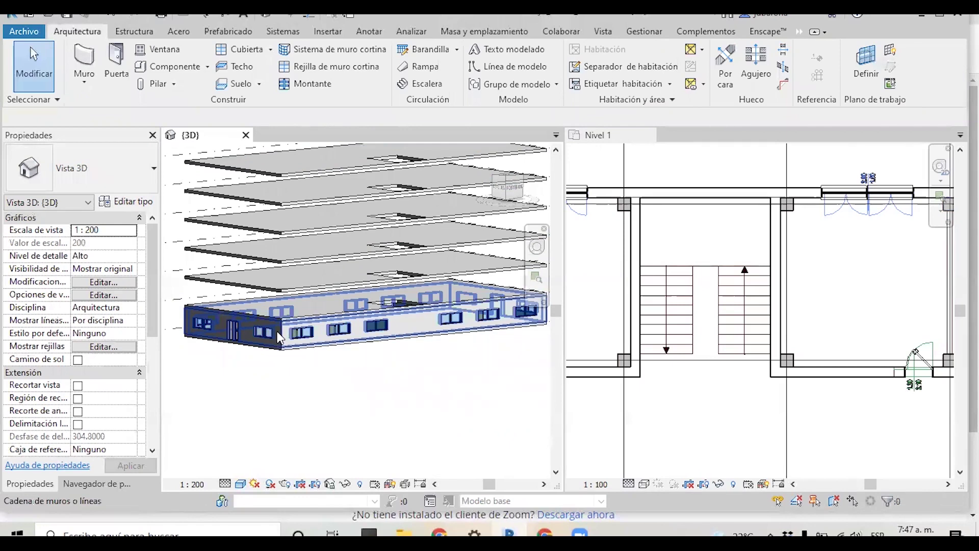
{"action": "left_click", "coordinate": [278, 334]}
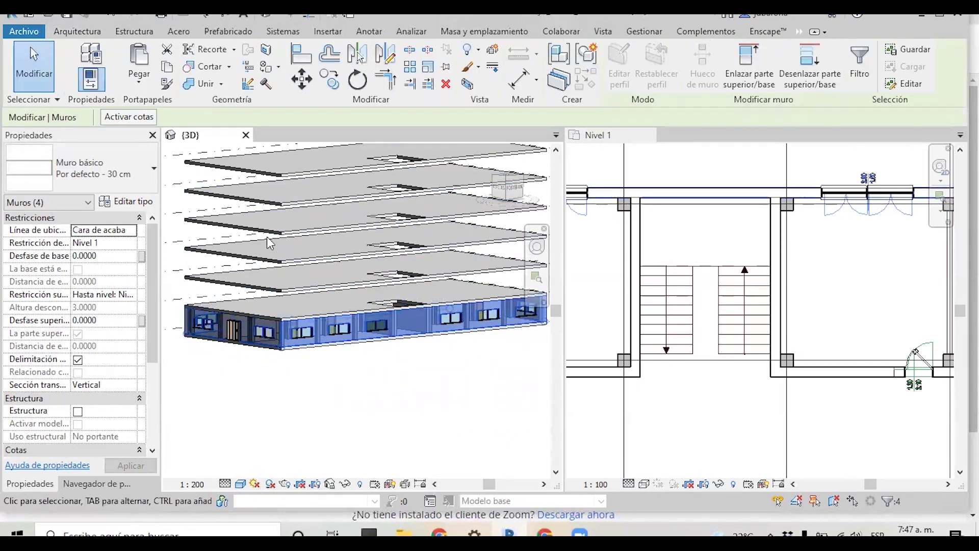
{"action": "mouse_move", "coordinate": [261, 354]}
{"action": "middle_mouse_down", "text": "shift"}
{"action": "mouse_move", "coordinate": [398, 380]}
{"action": "mouse_move", "coordinate": [231, 373]}
{"action": "mouse_move", "coordinate": [359, 345]}
{"action": "middle_mouse_up", "text": "shift"}
{"action": "scroll", "coordinate": [359, 345], "scroll_direction": "up", "scroll_amount": 3}
{"action": "scroll", "coordinate": [359, 346], "scroll_direction": "down", "scroll_amount": 3}
{"action": "middle_click_drag", "start_coordinate": [359, 345], "coordinate": [323, 347], "text": "shift"}
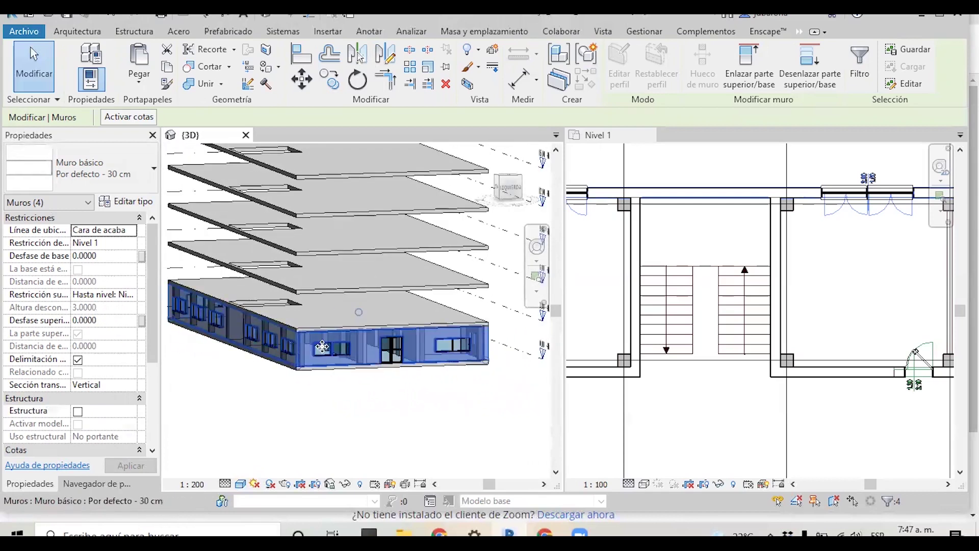
{"action": "scroll", "coordinate": [322, 347], "scroll_direction": "up", "scroll_amount": 2}
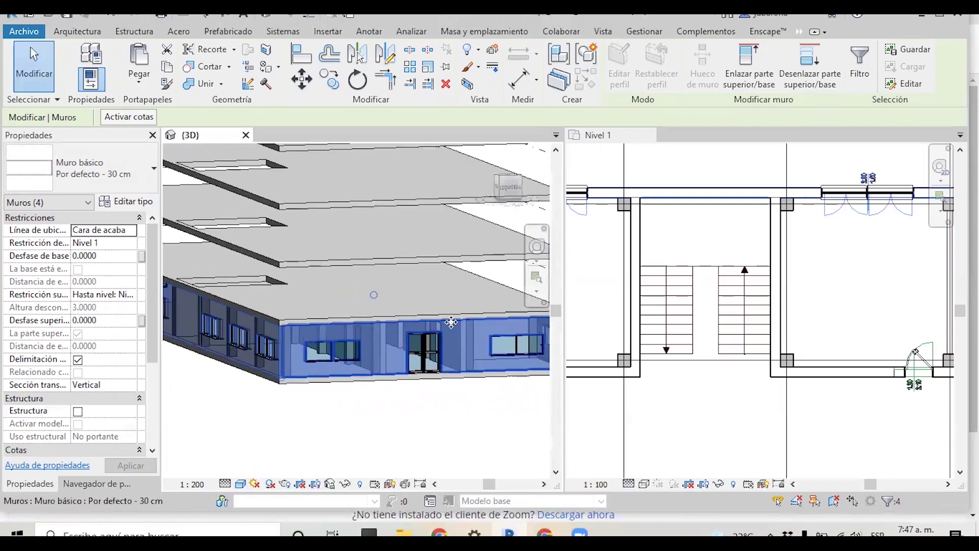
Step: Group the selected walls as a model group named 'Cerramientos'
{"action": "left_click", "coordinate": [587, 58]}
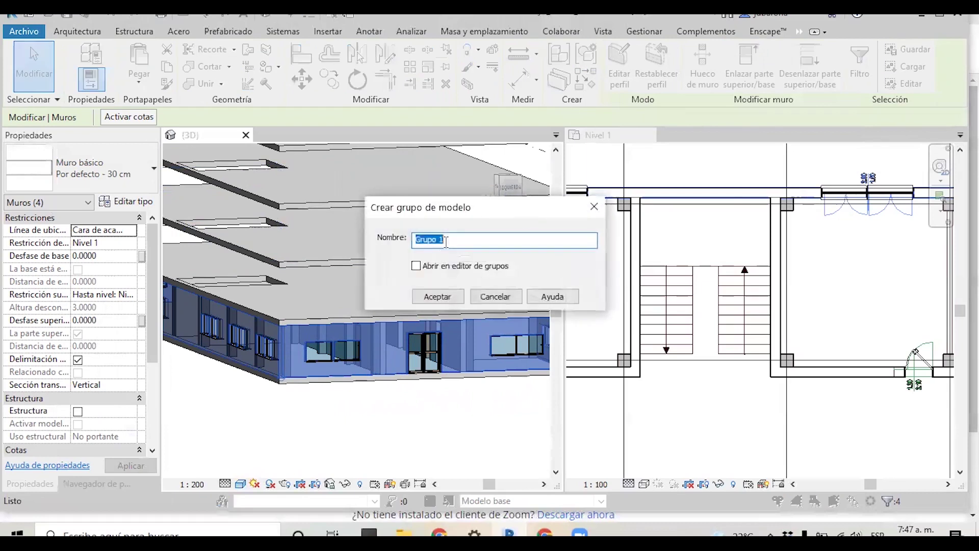
{"action": "type", "text": "Cerramien"}
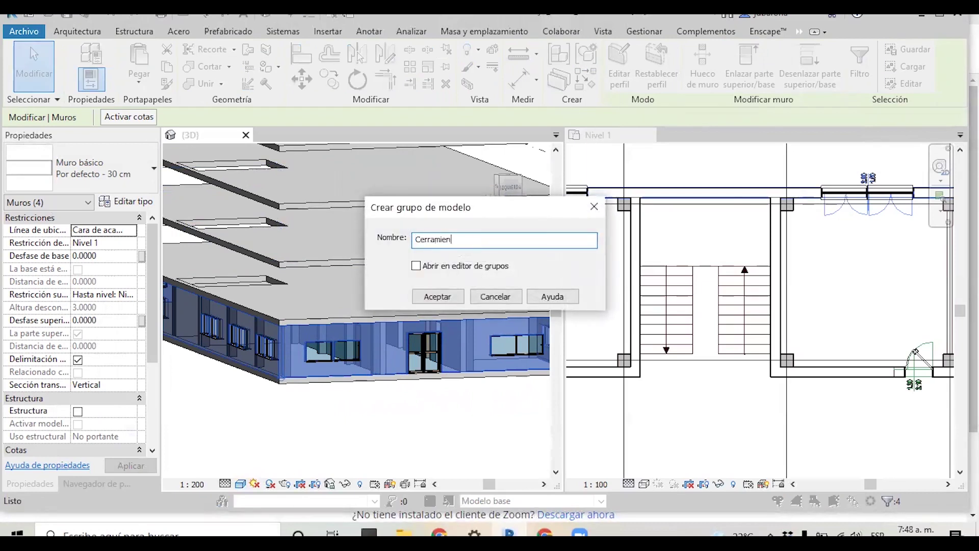
{"action": "key", "text": "Return"}
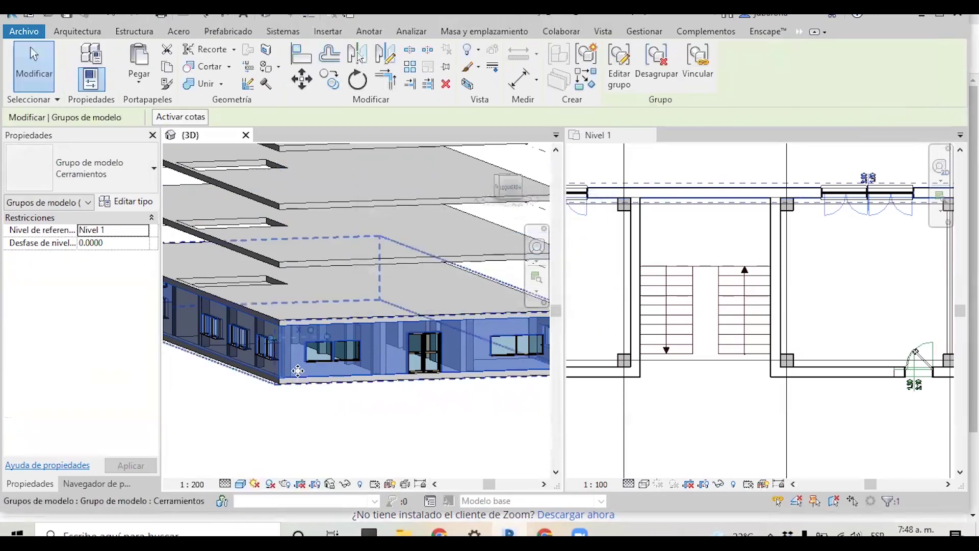
{"action": "left_click", "coordinate": [289, 391]}
Step: Select the Cerramientos group and orbit around its corner to inspect it
{"action": "left_click", "coordinate": [287, 365]}
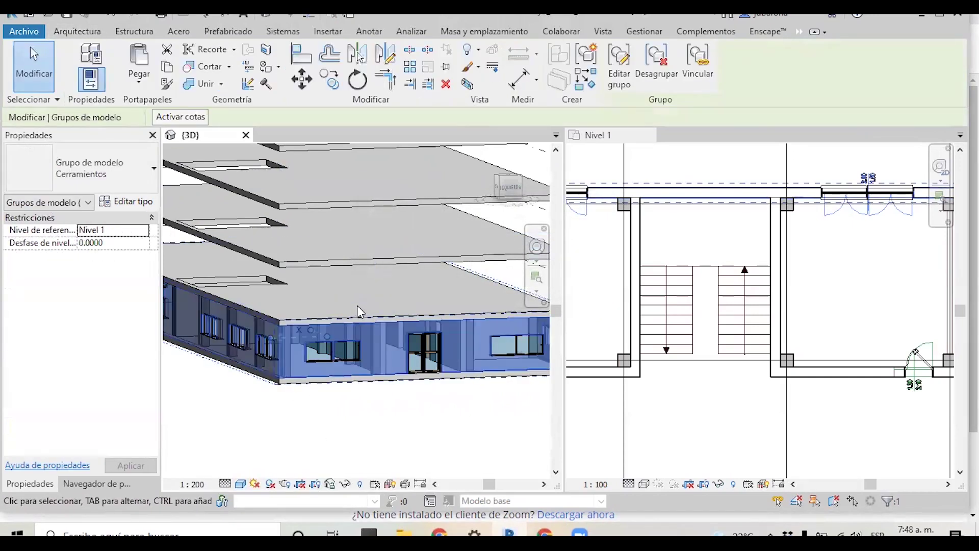
{"action": "scroll", "coordinate": [314, 294], "scroll_direction": "down", "scroll_amount": 5}
{"action": "mouse_move", "coordinate": [326, 293]}
{"action": "middle_mouse_down", "text": "shift"}
{"action": "mouse_move", "coordinate": [345, 290]}
{"action": "mouse_move", "coordinate": [214, 336]}
{"action": "middle_mouse_up", "text": "shift"}
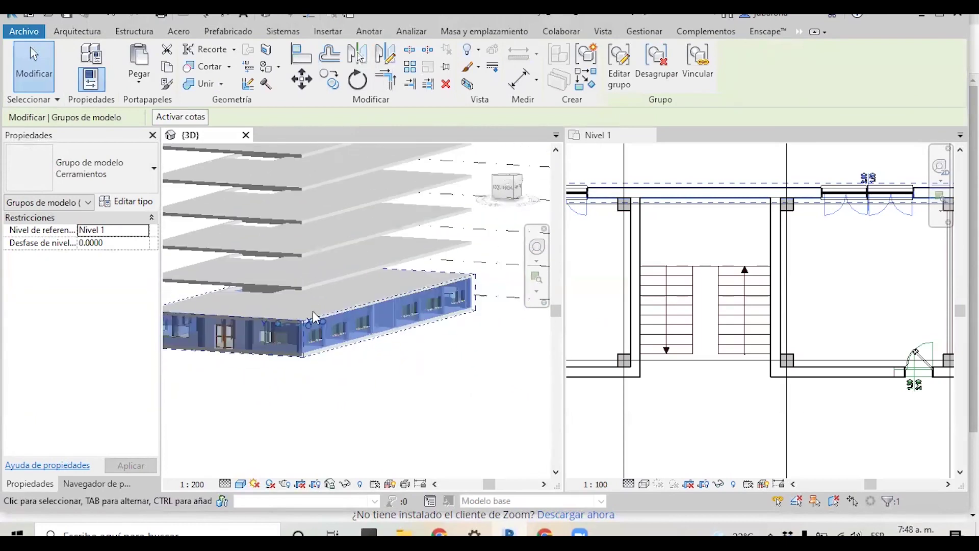
{"action": "scroll", "coordinate": [214, 337], "scroll_direction": "up", "scroll_amount": 2}
{"action": "scroll", "coordinate": [214, 337], "scroll_direction": "up", "scroll_amount": 2}
{"action": "scroll", "coordinate": [214, 336], "scroll_direction": "up", "scroll_amount": 2}
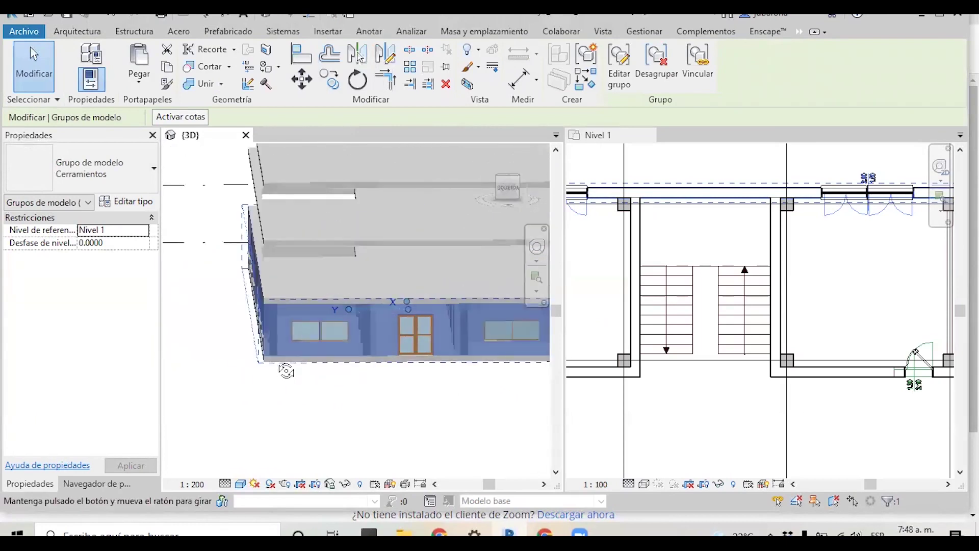
{"action": "middle_click_drag", "start_coordinate": [214, 336], "coordinate": [305, 372], "text": "shift"}
{"action": "scroll", "coordinate": [305, 372], "scroll_direction": "down", "scroll_amount": 3}
{"action": "scroll", "coordinate": [415, 308], "scroll_direction": "down", "scroll_amount": 2}
{"action": "scroll", "coordinate": [438, 356], "scroll_direction": "up", "scroll_amount": 2}
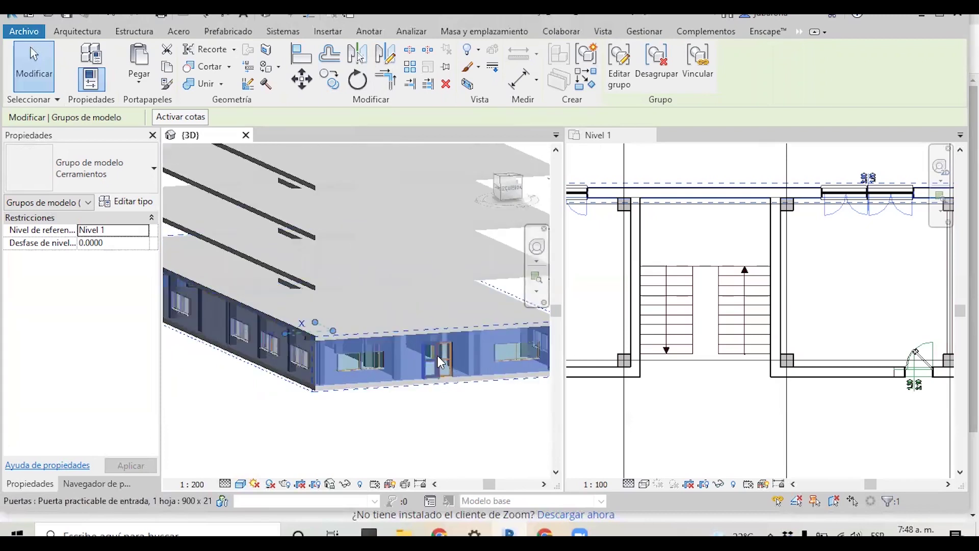
{"action": "scroll", "coordinate": [347, 455], "scroll_direction": "up", "scroll_amount": 2}
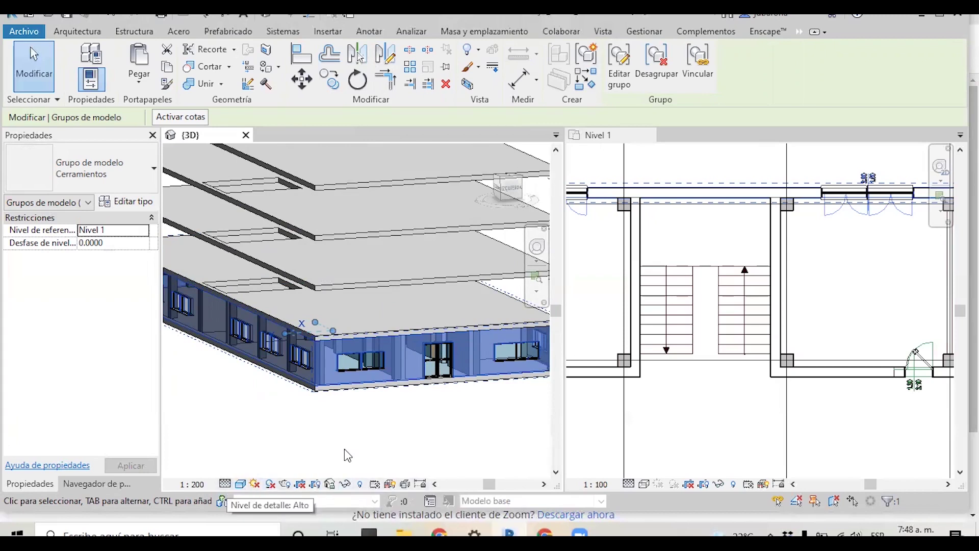
Step: Check the 3D view's detail level, leaving it at Alto
{"action": "left_click", "coordinate": [225, 483]}
{"action": "left_click", "coordinate": [246, 436]}
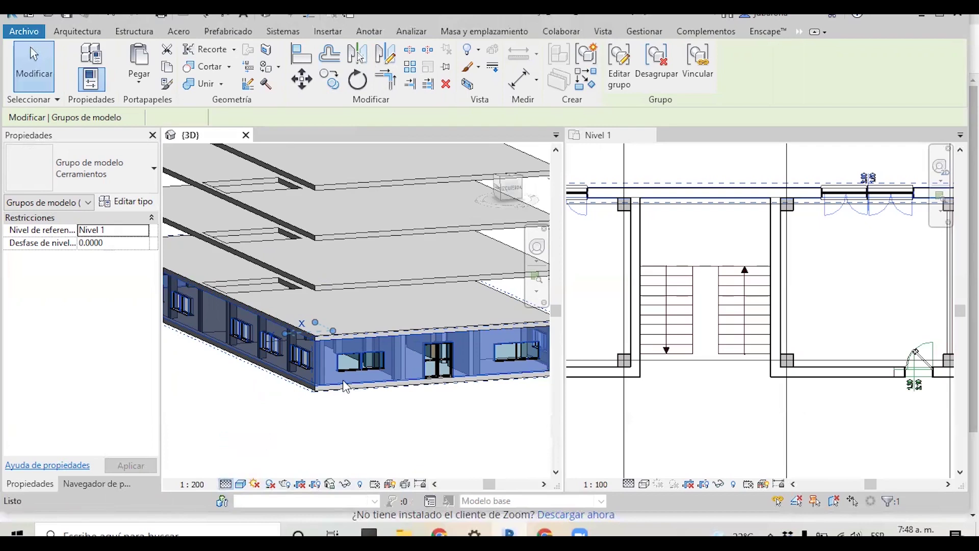
{"action": "key", "text": "Escape"}
{"action": "scroll", "coordinate": [380, 360], "scroll_direction": "up", "scroll_amount": 2}
{"action": "scroll", "coordinate": [380, 360], "scroll_direction": "up", "scroll_amount": 1}
{"action": "left_click", "coordinate": [225, 483]}
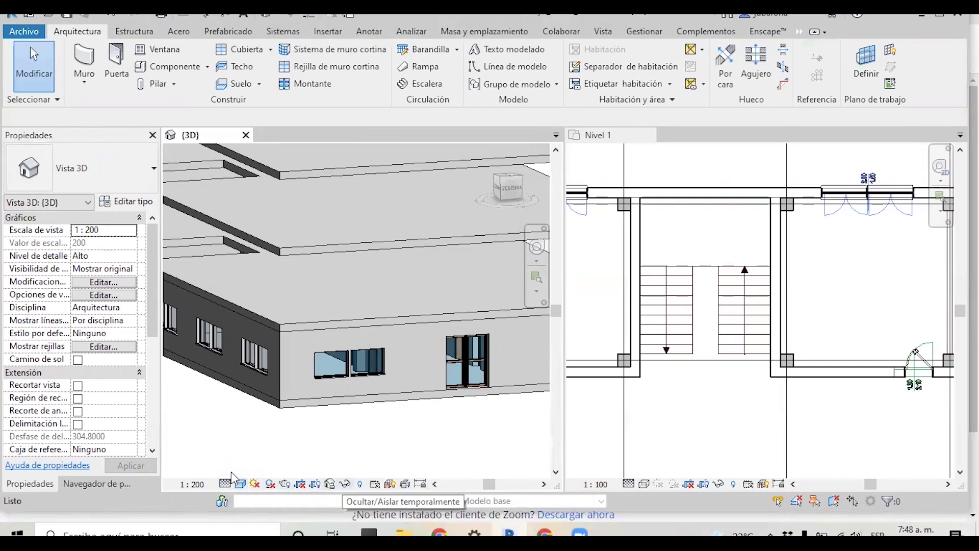
Step: Temporarily hide the Cerramientos facade group with Ocultar elemento
{"action": "left_click", "coordinate": [280, 383]}
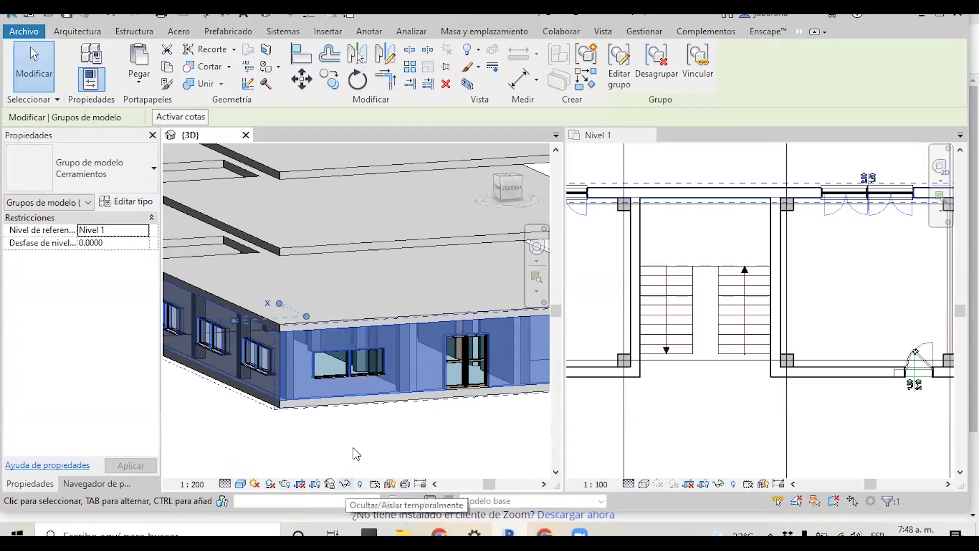
{"action": "left_click", "coordinate": [346, 483]}
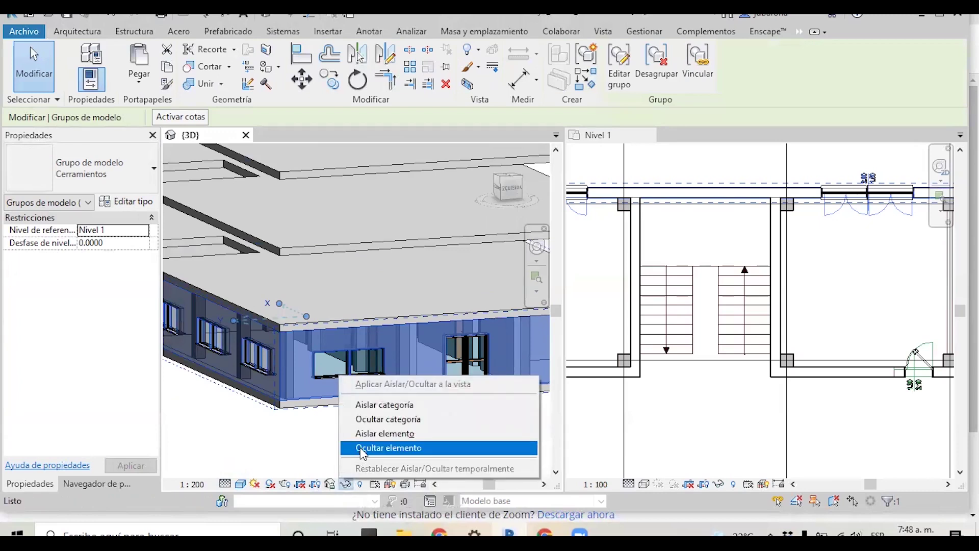
{"action": "left_click", "coordinate": [363, 447]}
Step: Select all seven Por defecto - 30 cm interior walls visible in the view
{"action": "mouse_move", "coordinate": [325, 353]}
{"action": "middle_mouse_down", "text": "shift"}
{"action": "mouse_move", "coordinate": [339, 356]}
{"action": "mouse_move", "coordinate": [319, 324]}
{"action": "mouse_move", "coordinate": [337, 326]}
{"action": "mouse_move", "coordinate": [339, 339]}
{"action": "middle_mouse_up", "text": "shift"}
{"action": "scroll", "coordinate": [355, 316], "scroll_direction": "up", "scroll_amount": 3}
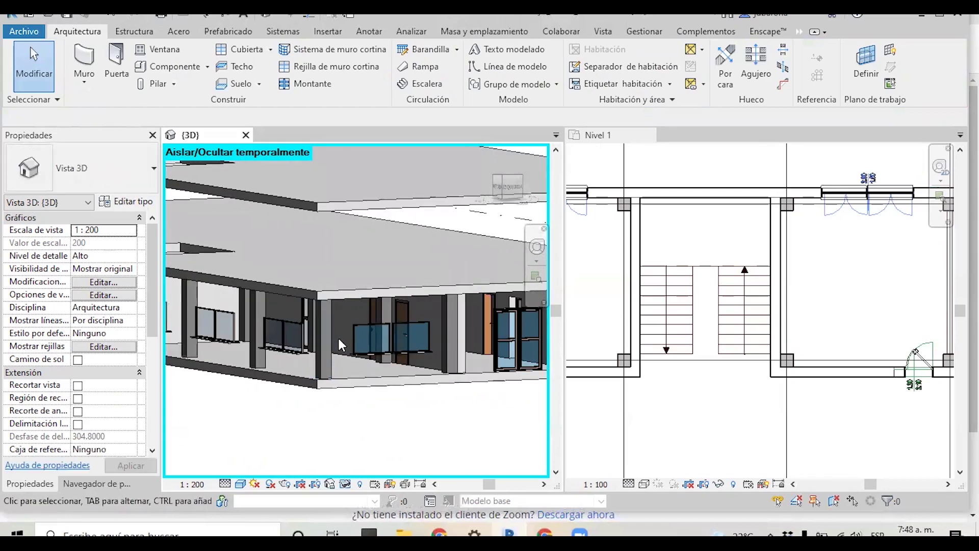
{"action": "left_click", "coordinate": [339, 348]}
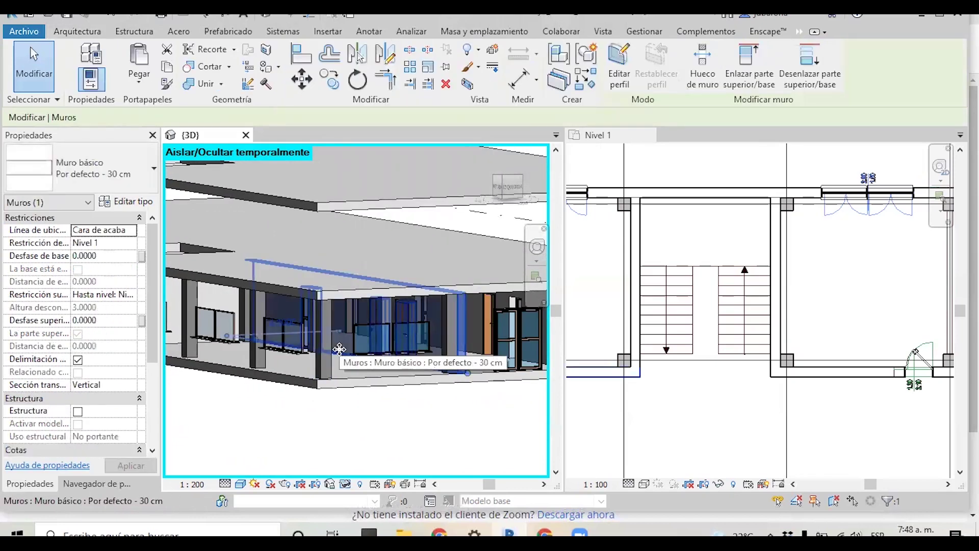
{"action": "mouse_move", "coordinate": [339, 349]}
{"action": "middle_mouse_down", "text": "shift"}
{"action": "mouse_move", "coordinate": [345, 335]}
{"action": "mouse_move", "coordinate": [339, 353]}
{"action": "middle_mouse_up", "text": "shift"}
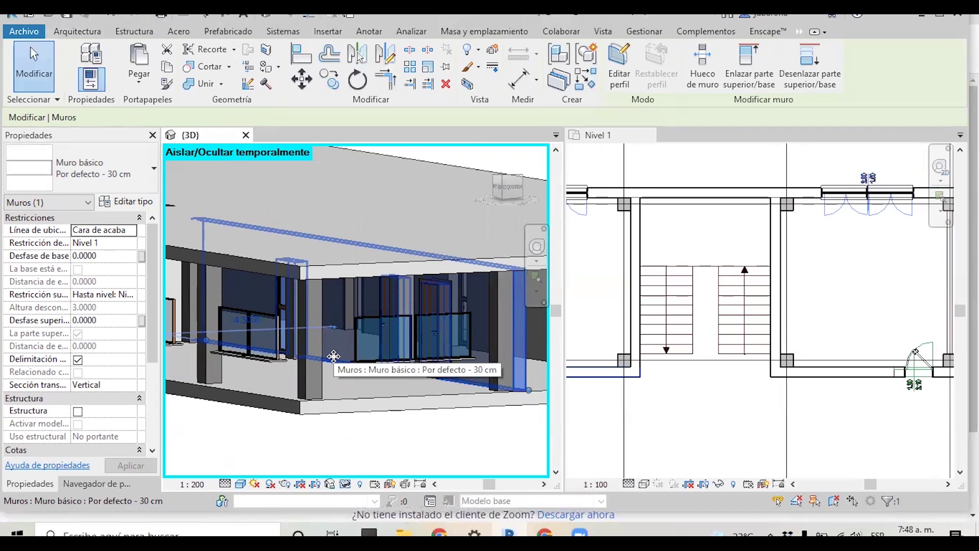
{"action": "right_click", "coordinate": [333, 354]}
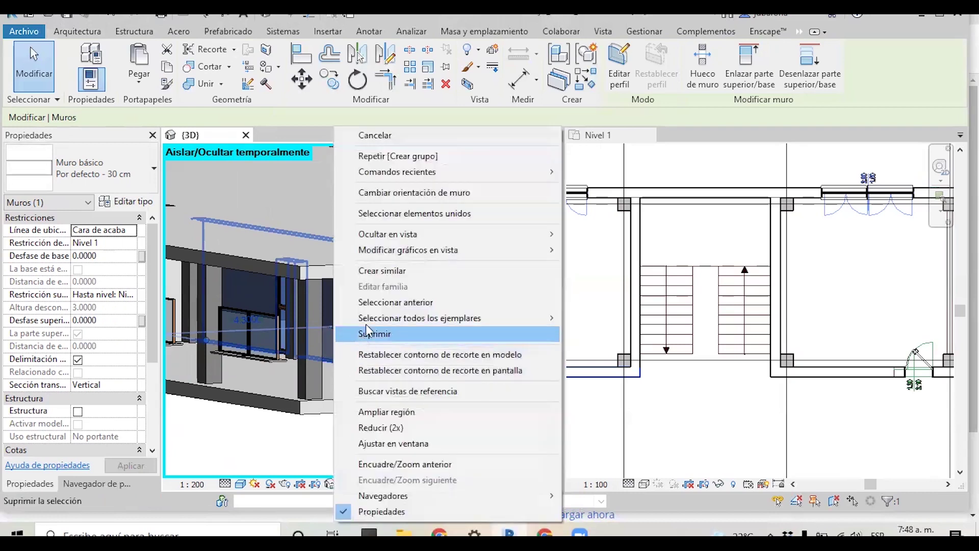
{"action": "mouse_move", "coordinate": [451, 319]}
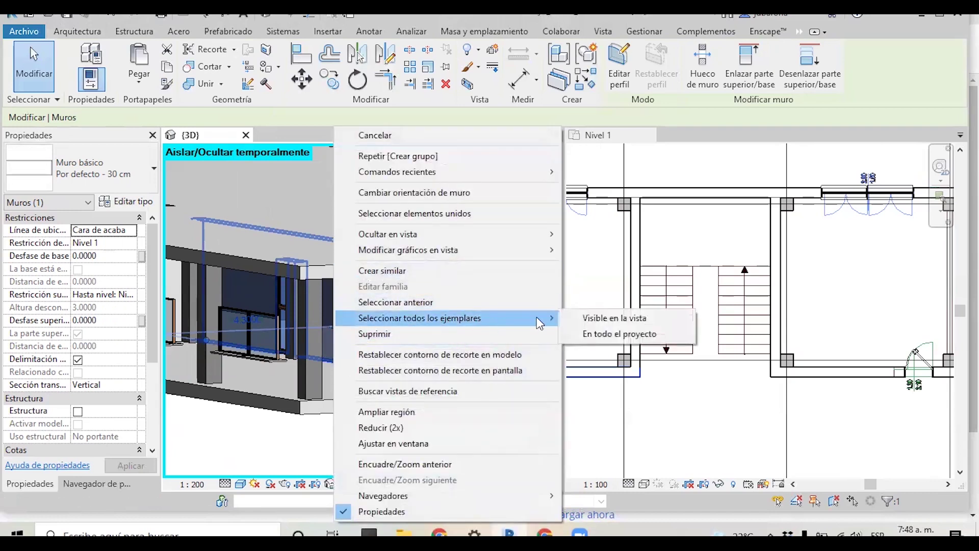
{"action": "left_click", "coordinate": [609, 317]}
{"action": "mouse_move", "coordinate": [262, 295]}
{"action": "middle_mouse_down", "text": "shift"}
{"action": "mouse_move", "coordinate": [380, 303]}
{"action": "mouse_move", "coordinate": [382, 340]}
{"action": "mouse_move", "coordinate": [410, 329]}
{"action": "mouse_move", "coordinate": [369, 327]}
{"action": "mouse_move", "coordinate": [375, 356]}
{"action": "middle_mouse_up", "text": "shift"}
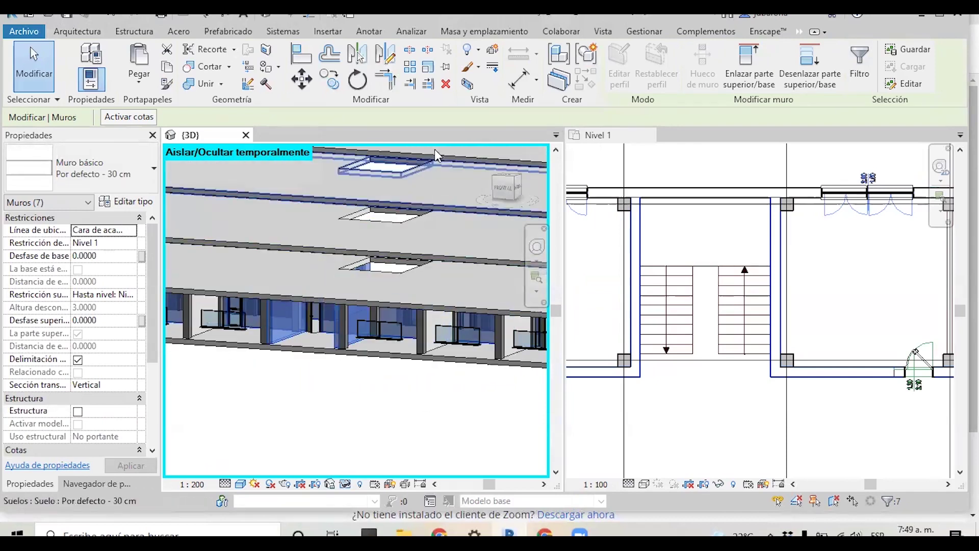
Step: Group the seven selected 30 cm walls as Tabiqueria 1
{"action": "left_click", "coordinate": [584, 60]}
{"action": "type", "text": "Tabiqueria 1"}
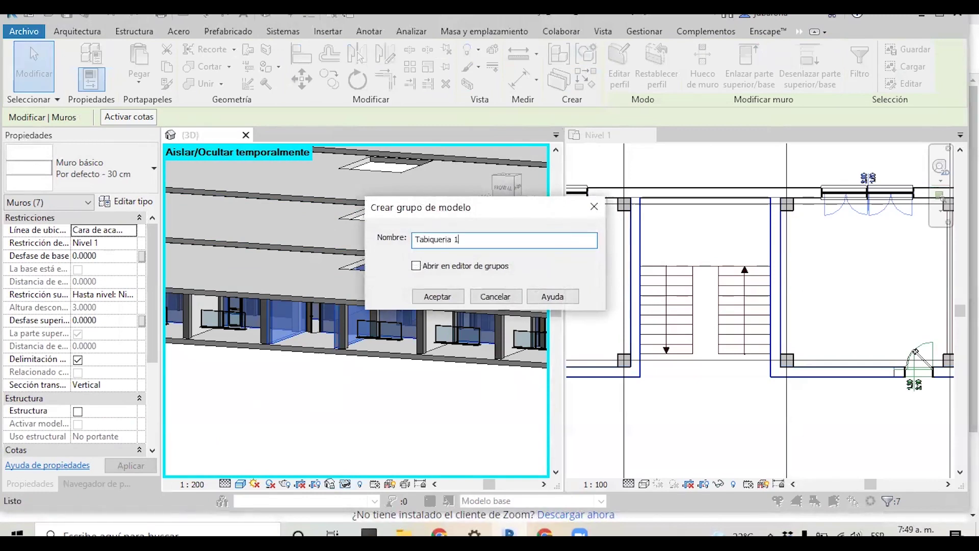
{"action": "key", "text": "Return"}
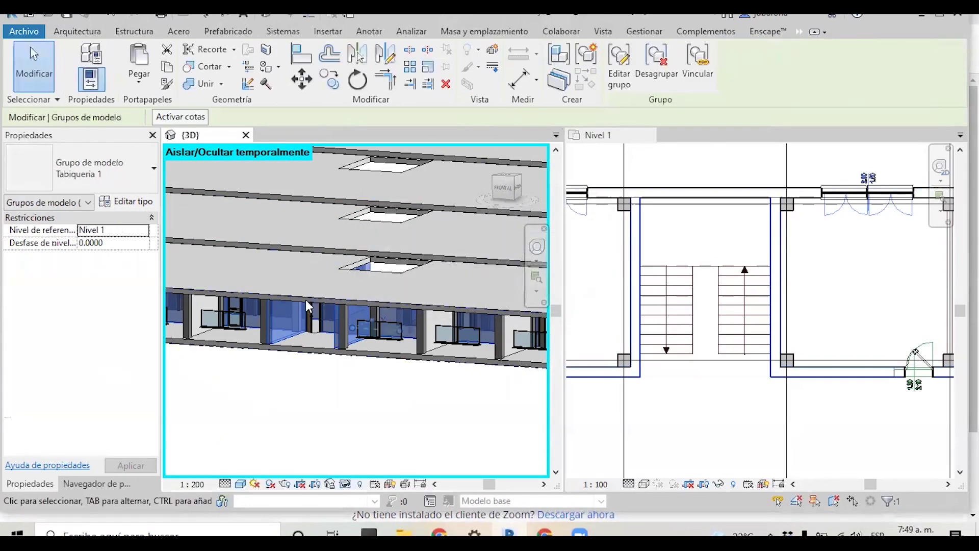
{"action": "scroll", "coordinate": [305, 299], "scroll_direction": "down", "scroll_amount": 3}
{"action": "scroll", "coordinate": [403, 326], "scroll_direction": "up", "scroll_amount": 5}
Step: Select all four visible 15 cm partition walls and group them as Tabiqueria 2
{"action": "middle_click_drag", "start_coordinate": [403, 325], "coordinate": [318, 345], "text": "shift"}
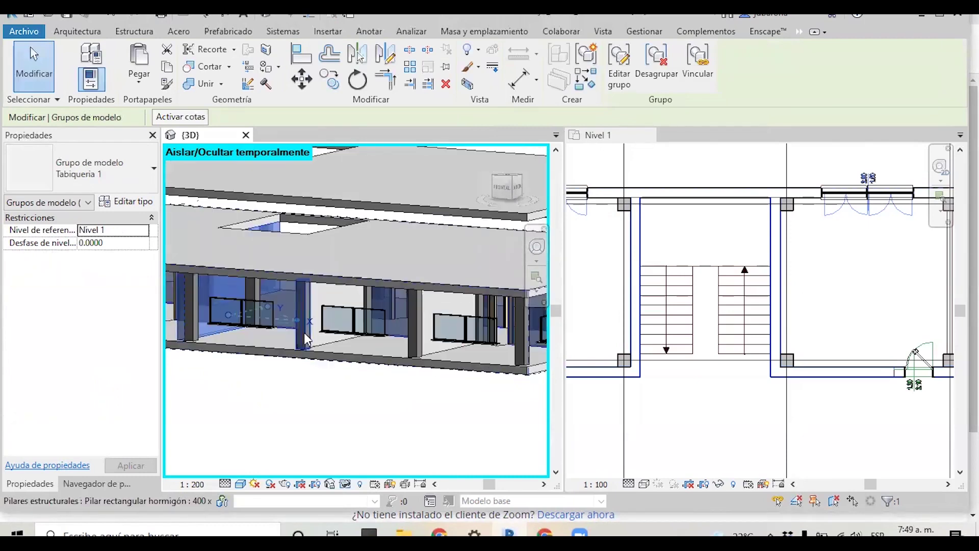
{"action": "key", "text": "Escape"}
{"action": "left_click", "coordinate": [318, 344]}
{"action": "right_click", "coordinate": [319, 345]}
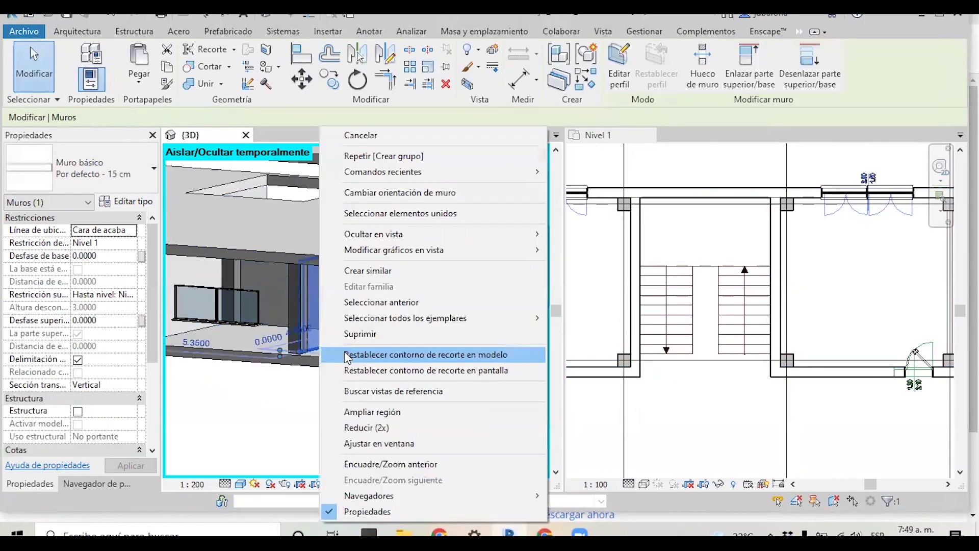
{"action": "left_click", "coordinate": [593, 323]}
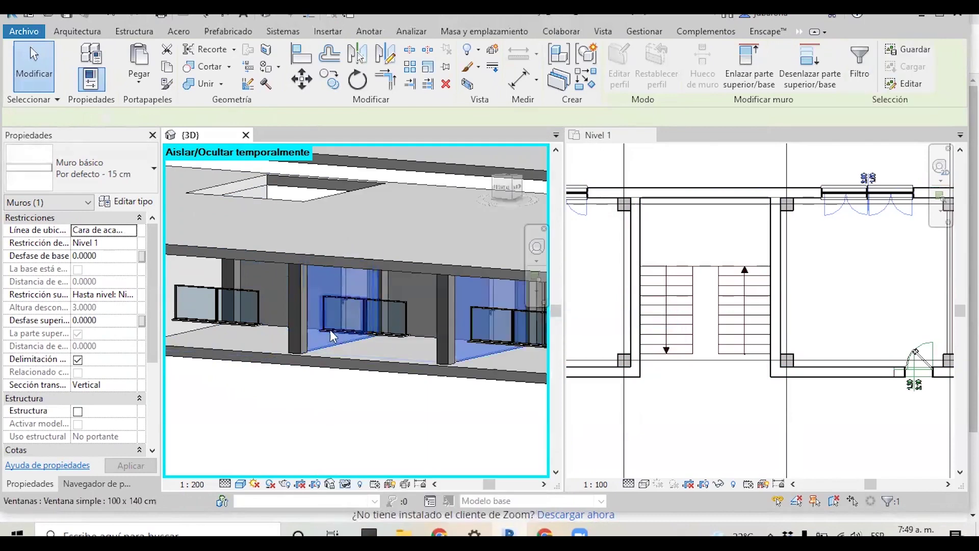
{"action": "middle_click_drag", "start_coordinate": [329, 330], "coordinate": [240, 318], "text": "shift"}
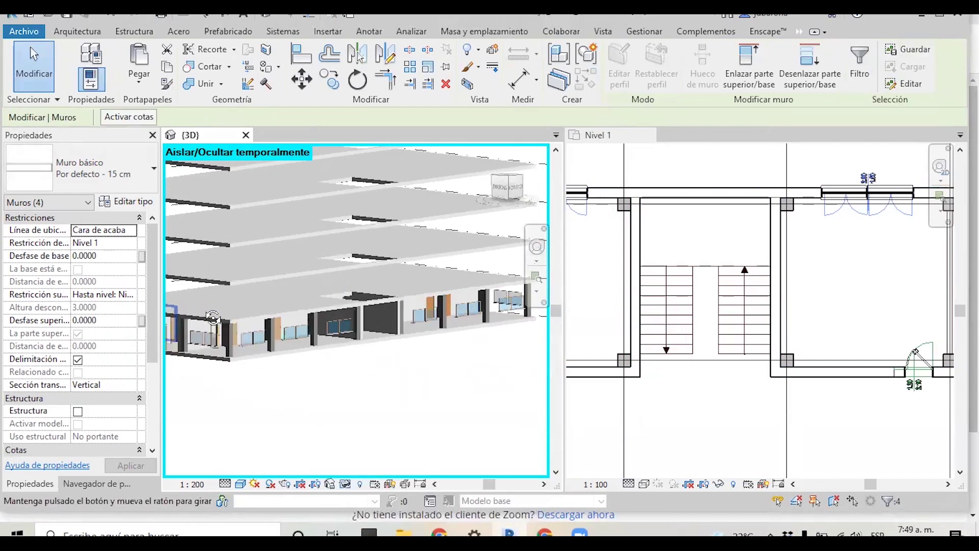
{"action": "middle_click_drag", "start_coordinate": [240, 318], "coordinate": [413, 311], "text": "shift"}
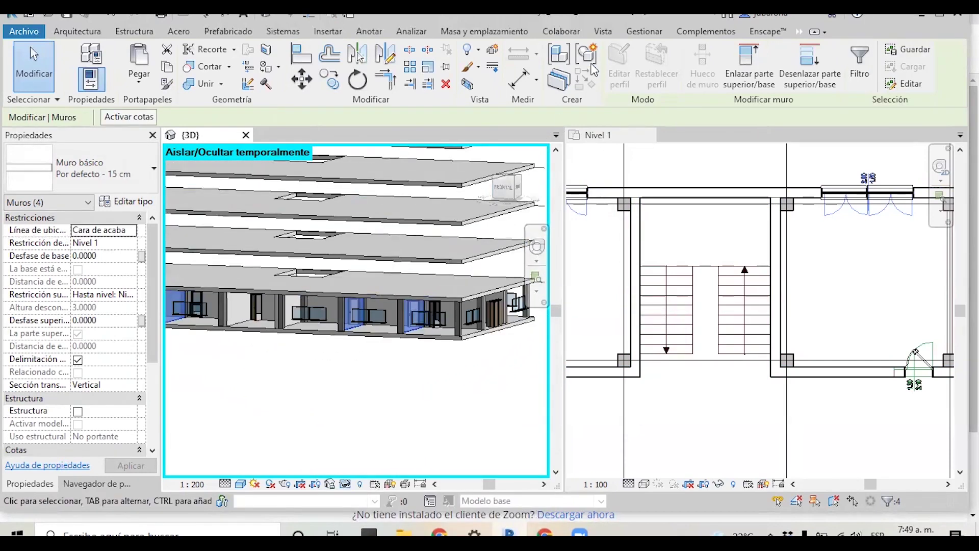
{"action": "left_click", "coordinate": [588, 59]}
{"action": "type", "text": "Tabiqueria 2"}
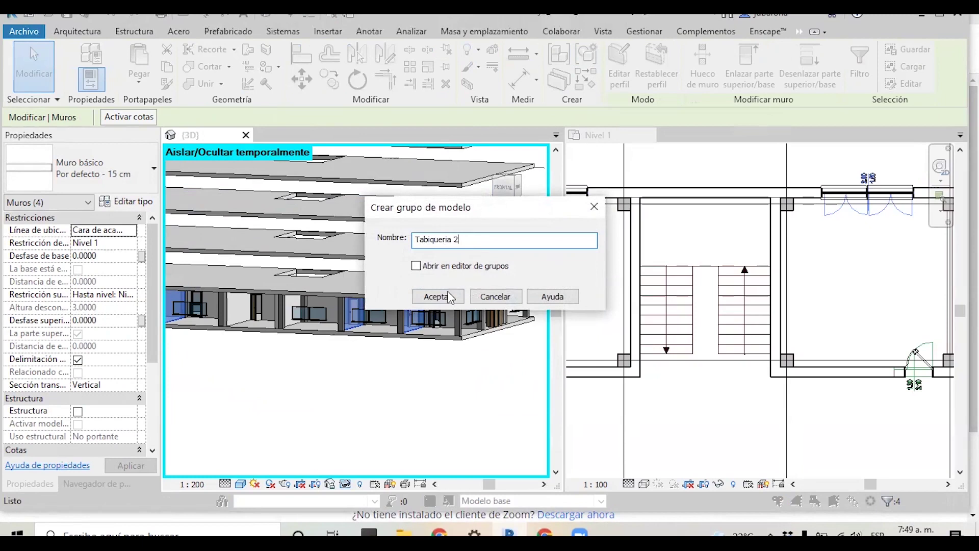
{"action": "left_click", "coordinate": [438, 297]}
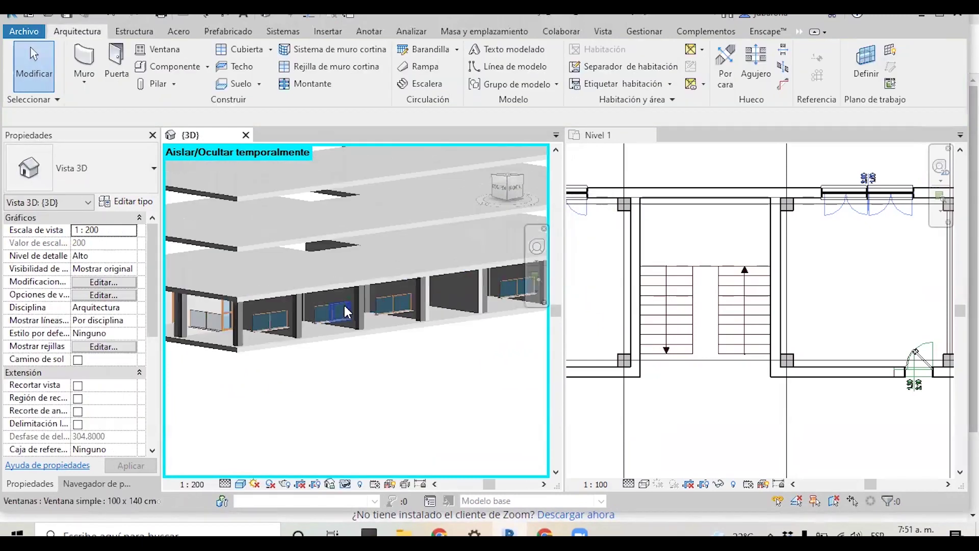
Step: Select the Tabiqueria 1 and Tabiqueria 2 groups together and zoom out to show every level
{"action": "left_click", "coordinate": [279, 339]}
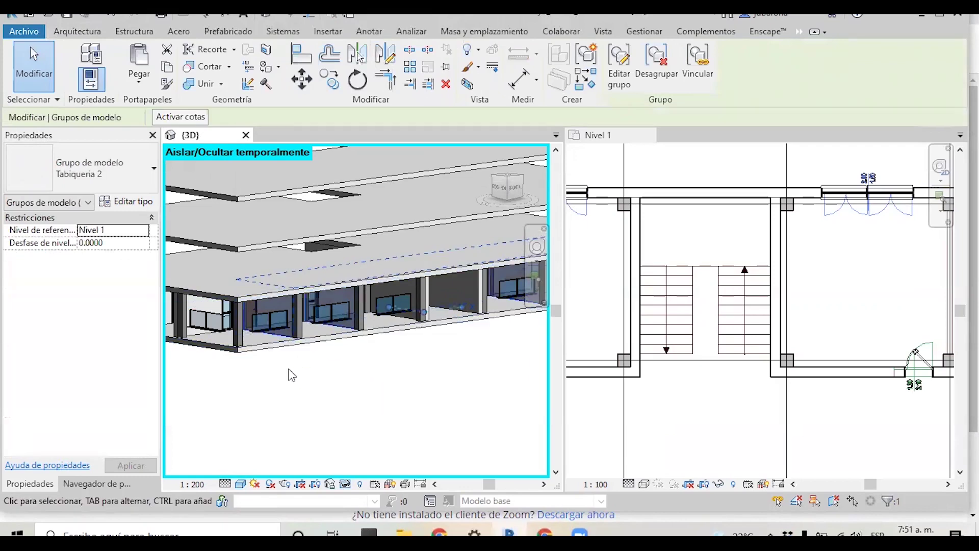
{"action": "scroll", "coordinate": [310, 381], "scroll_direction": "down", "scroll_amount": 2}
{"action": "scroll", "coordinate": [209, 339], "scroll_direction": "up", "scroll_amount": 5}
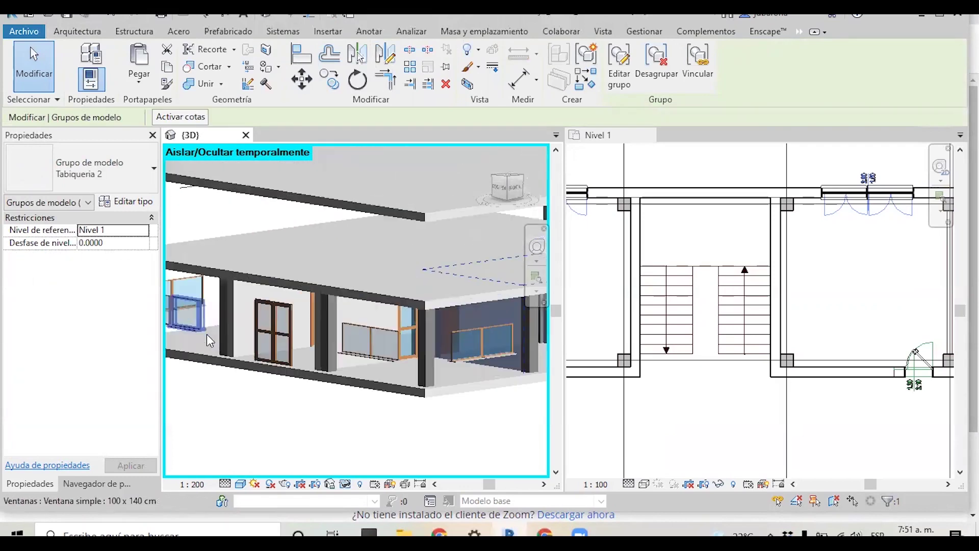
{"action": "scroll", "coordinate": [302, 315], "scroll_direction": "down", "scroll_amount": 2}
{"action": "scroll", "coordinate": [301, 306], "scroll_direction": "down", "scroll_amount": 2}
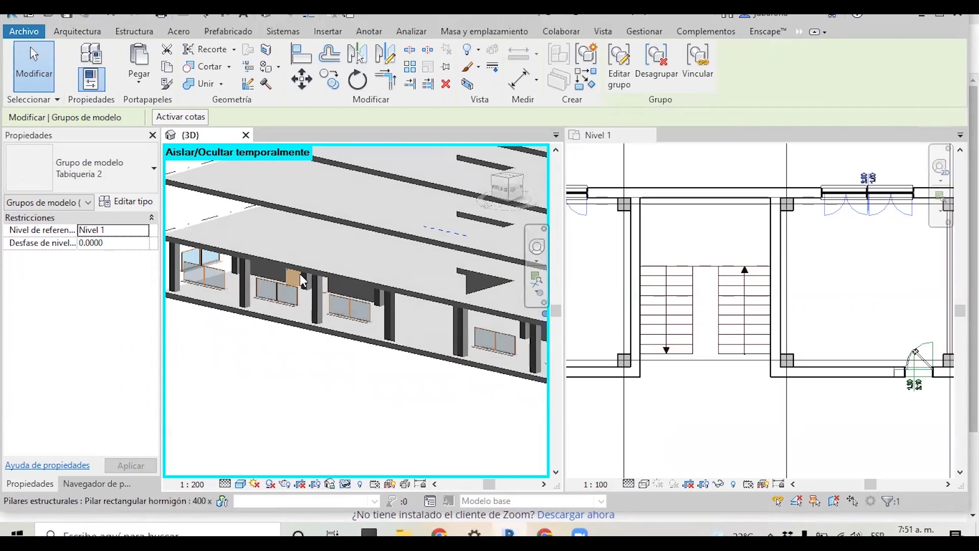
{"action": "scroll", "coordinate": [460, 335], "scroll_direction": "up", "scroll_amount": 2}
{"action": "scroll", "coordinate": [384, 323], "scroll_direction": "up", "scroll_amount": 1}
{"action": "scroll", "coordinate": [323, 264], "scroll_direction": "up", "scroll_amount": 1}
{"action": "scroll", "coordinate": [356, 282], "scroll_direction": "up", "scroll_amount": 1}
{"action": "scroll", "coordinate": [355, 281], "scroll_direction": "up", "scroll_amount": 2}
{"action": "scroll", "coordinate": [356, 280], "scroll_direction": "up", "scroll_amount": 1}
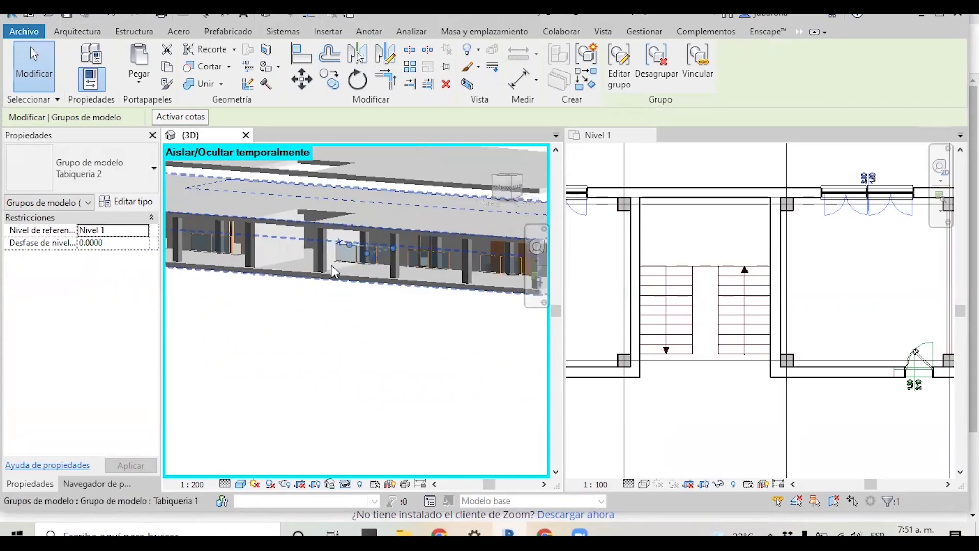
{"action": "scroll", "coordinate": [356, 279], "scroll_direction": "up", "scroll_amount": 1}
{"action": "left_click", "coordinate": [335, 323]}
{"action": "mouse_move", "coordinate": [336, 323]}
{"action": "middle_mouse_down", "text": "shift"}
{"action": "mouse_move", "coordinate": [323, 247]}
{"action": "mouse_move", "coordinate": [268, 254]}
{"action": "mouse_move", "coordinate": [367, 221]}
{"action": "mouse_move", "coordinate": [306, 230]}
{"action": "mouse_move", "coordinate": [421, 225]}
{"action": "mouse_move", "coordinate": [461, 242]}
{"action": "mouse_move", "coordinate": [350, 249]}
{"action": "middle_mouse_up", "text": "shift"}
{"action": "scroll", "coordinate": [351, 352], "scroll_direction": "down", "scroll_amount": 2}
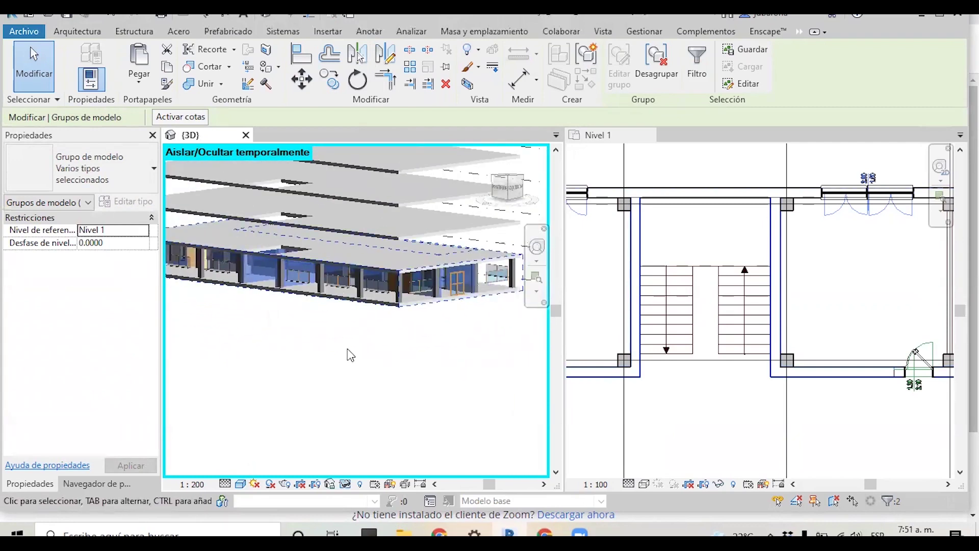
{"action": "scroll", "coordinate": [352, 349], "scroll_direction": "down", "scroll_amount": 1}
{"action": "scroll", "coordinate": [354, 348], "scroll_direction": "down", "scroll_amount": 1}
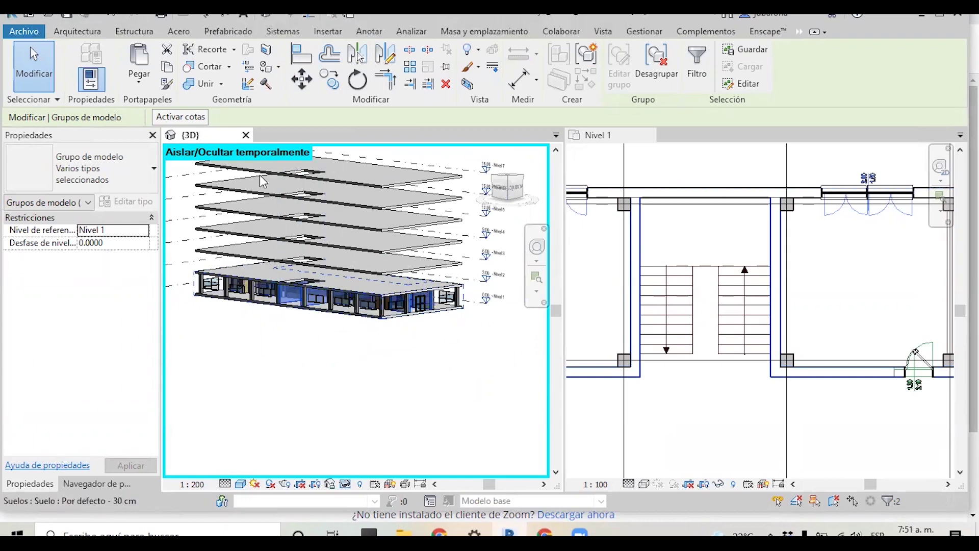
Step: Paste the selected groups aligned to levels Nivel 2 through Nivel 7
{"action": "left_click", "coordinate": [141, 81]}
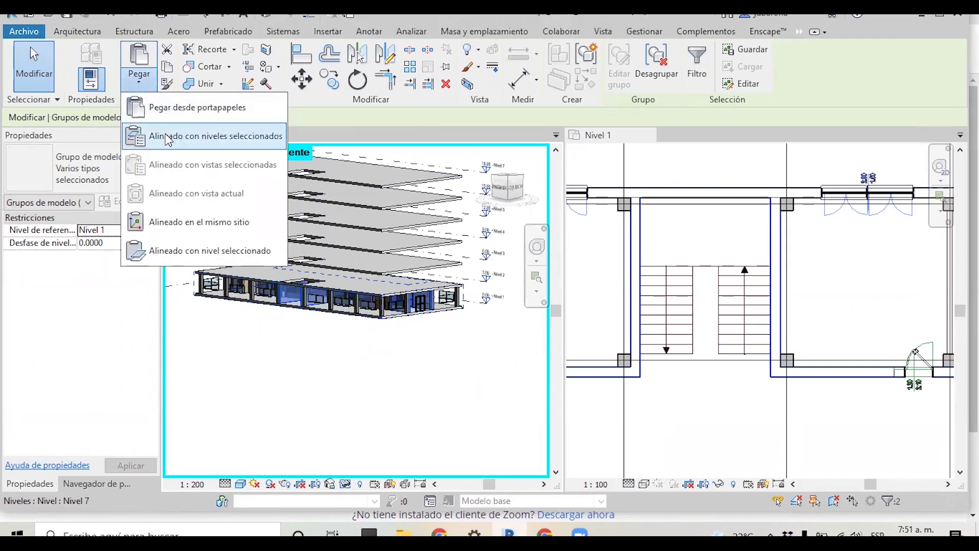
{"action": "left_click", "coordinate": [244, 135]}
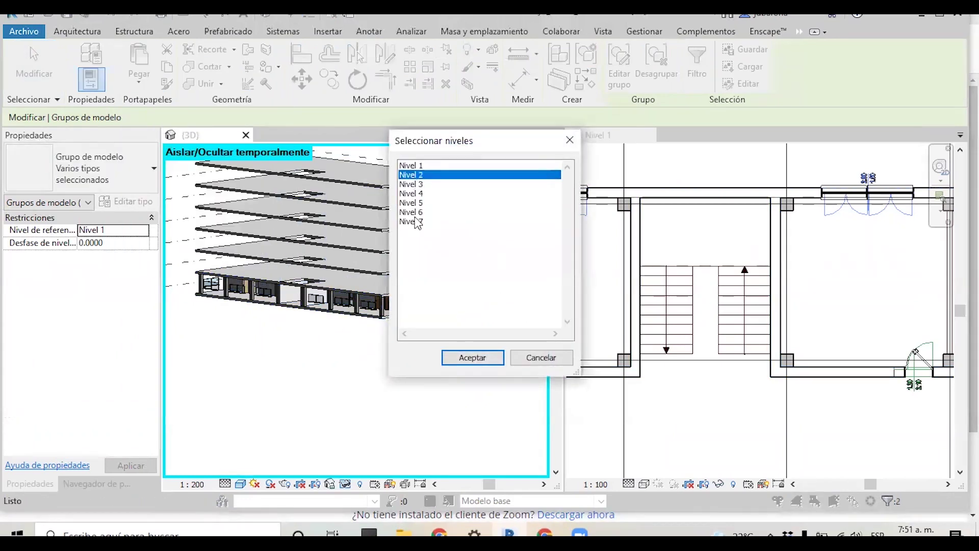
{"action": "left_click", "coordinate": [417, 222], "text": "shift"}
{"action": "left_click", "coordinate": [473, 359]}
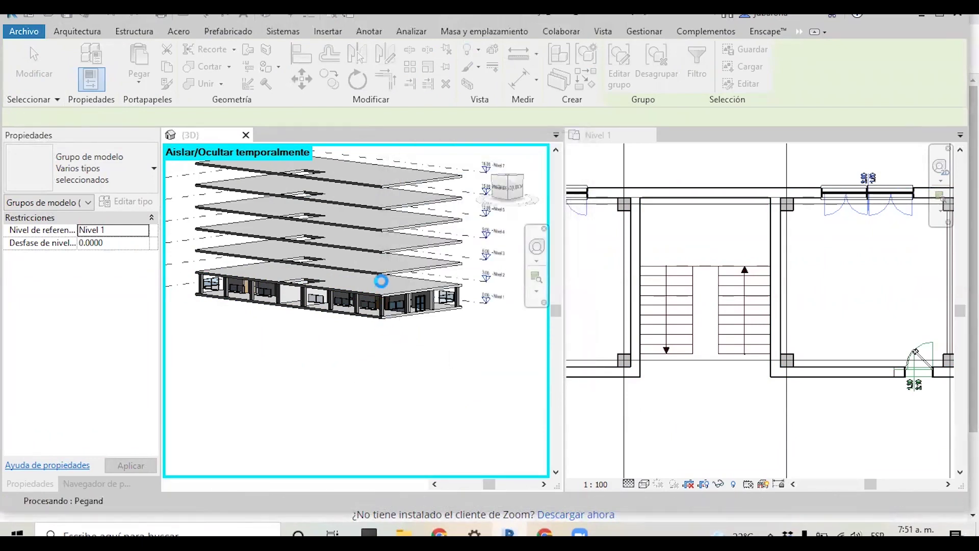
{"action": "mouse_move", "coordinate": [381, 287]}
{"action": "middle_mouse_down", "text": "shift"}
{"action": "mouse_move", "coordinate": [354, 300]}
{"action": "mouse_move", "coordinate": [345, 203]}
{"action": "middle_mouse_up", "text": "shift"}
{"action": "scroll", "coordinate": [339, 214], "scroll_direction": "up", "scroll_amount": 5}
{"action": "scroll", "coordinate": [327, 221], "scroll_direction": "down", "scroll_amount": 3}
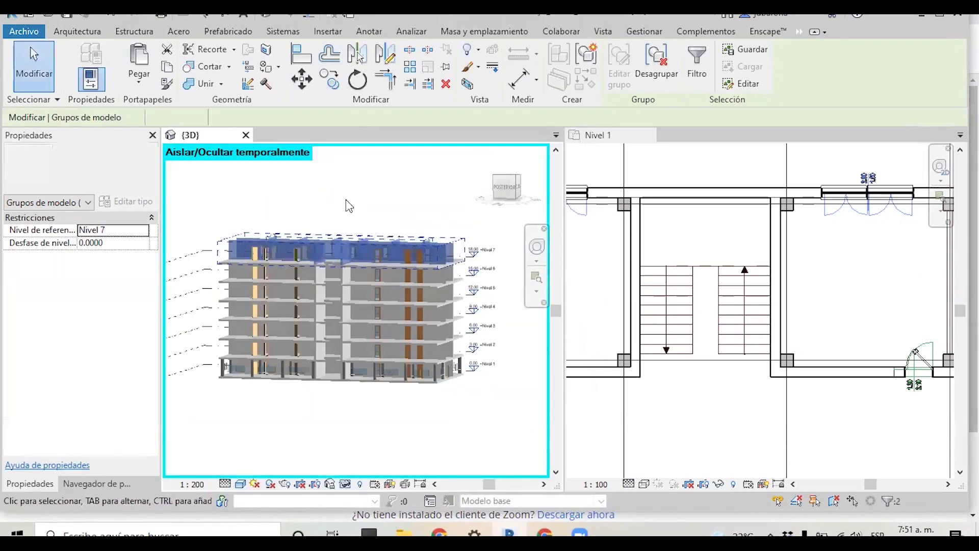
Step: Delete the pasted partition group on the top floor
{"action": "key", "text": "Escape"}
{"action": "scroll", "coordinate": [335, 271], "scroll_direction": "up", "scroll_amount": 4}
{"action": "middle_click_drag", "start_coordinate": [334, 271], "coordinate": [368, 213], "text": "shift"}
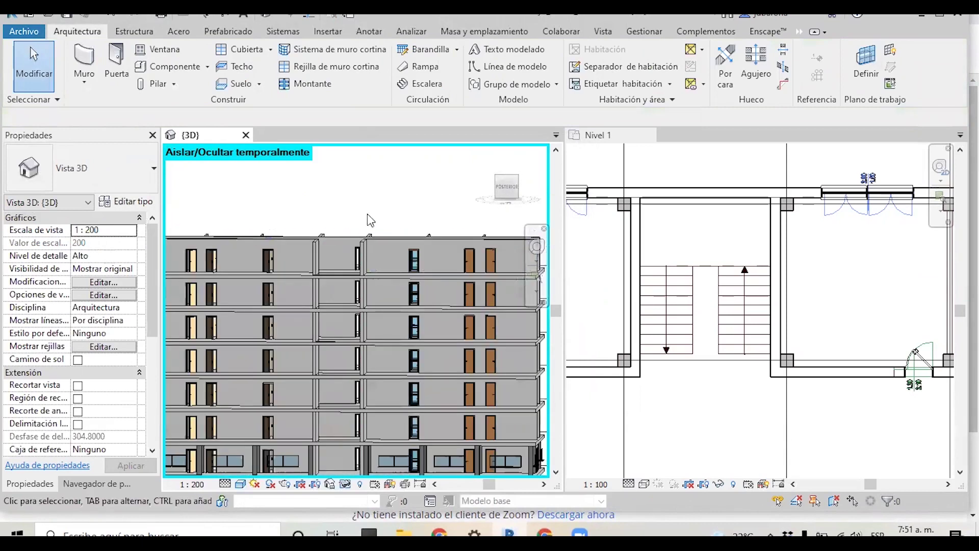
{"action": "scroll", "coordinate": [336, 248], "scroll_direction": "down", "scroll_amount": 3}
{"action": "mouse_move", "coordinate": [362, 250]}
{"action": "middle_mouse_down", "text": "shift"}
{"action": "mouse_move", "coordinate": [311, 253]}
{"action": "mouse_move", "coordinate": [319, 315]}
{"action": "middle_mouse_up", "text": "shift"}
{"action": "left_click", "coordinate": [311, 253]}
{"action": "key", "text": "Escape"}
{"action": "scroll", "coordinate": [311, 253], "scroll_direction": "down", "scroll_amount": 3}
{"action": "scroll", "coordinate": [319, 315], "scroll_direction": "up", "scroll_amount": 3}
{"action": "scroll", "coordinate": [320, 314], "scroll_direction": "up", "scroll_amount": 2}
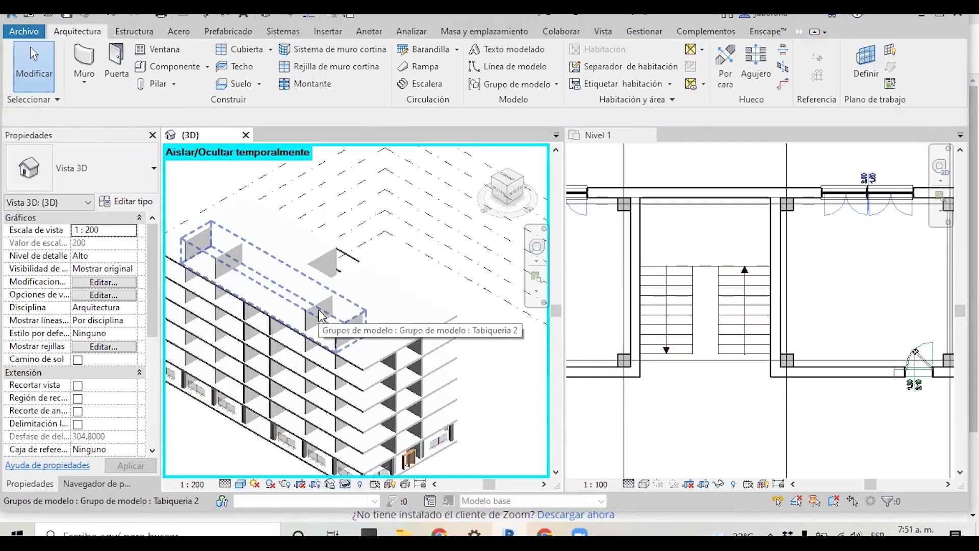
{"action": "left_click", "coordinate": [324, 296]}
{"action": "key", "text": "Delete"}
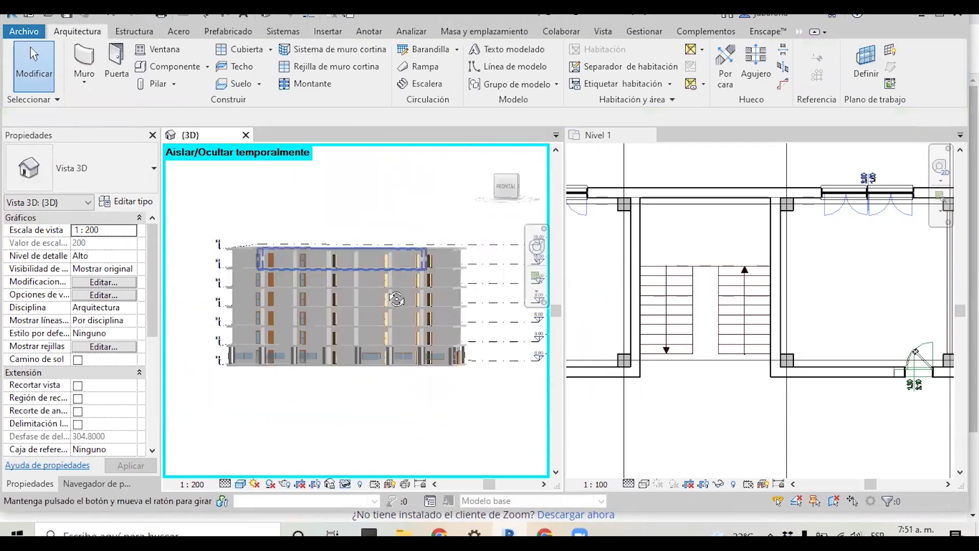
Step: Ungroup the level 6 Tabiqueria 1 group into separate walls
{"action": "middle_click_drag", "start_coordinate": [374, 310], "coordinate": [357, 275], "text": "shift"}
{"action": "scroll", "coordinate": [356, 276], "scroll_direction": "up", "scroll_amount": 2}
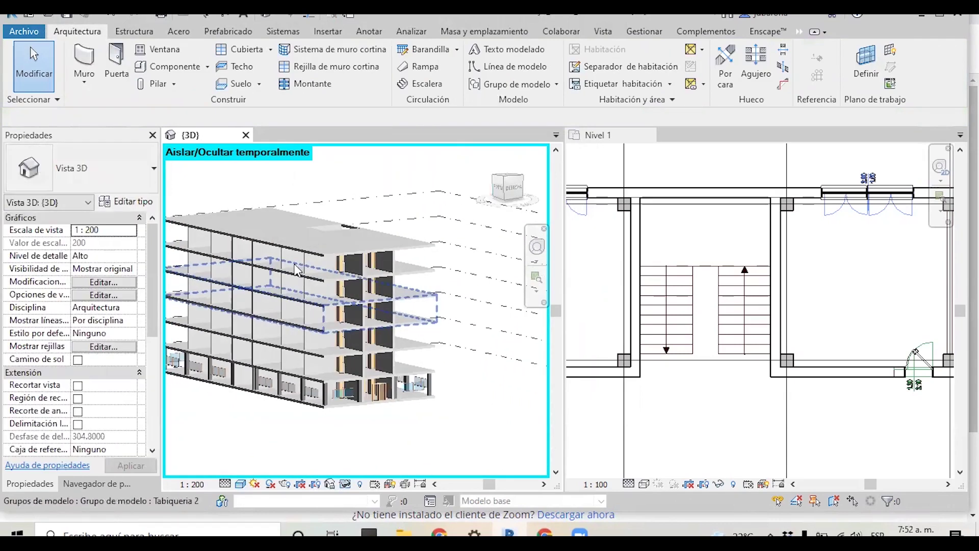
{"action": "scroll", "coordinate": [353, 268], "scroll_direction": "up", "scroll_amount": 2}
{"action": "left_click", "coordinate": [393, 267]}
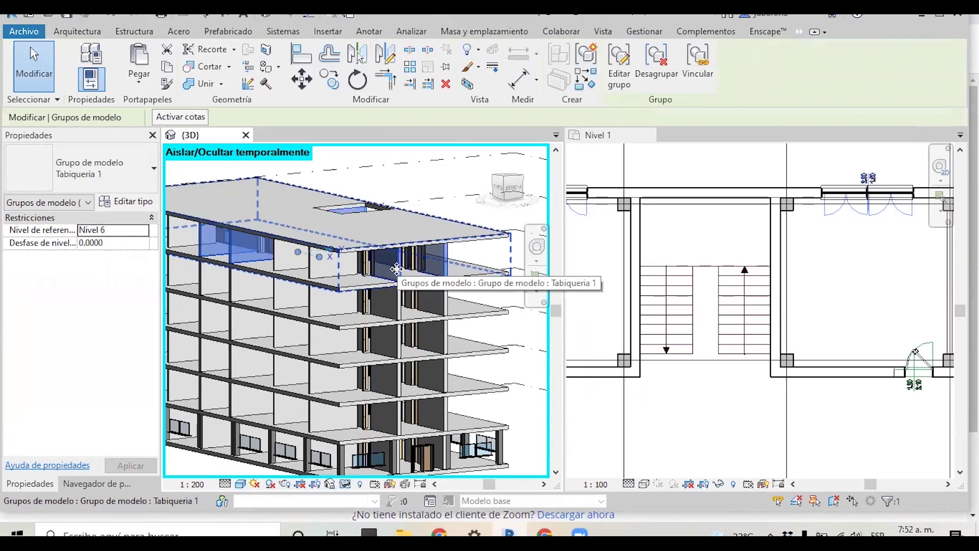
{"action": "scroll", "coordinate": [374, 247], "scroll_direction": "down", "scroll_amount": 2}
{"action": "mouse_move", "coordinate": [374, 248]}
{"action": "middle_mouse_down", "text": "shift"}
{"action": "mouse_move", "coordinate": [427, 339]}
{"action": "mouse_move", "coordinate": [361, 303]}
{"action": "middle_mouse_up", "text": "shift"}
{"action": "scroll", "coordinate": [426, 339], "scroll_direction": "down", "scroll_amount": 2}
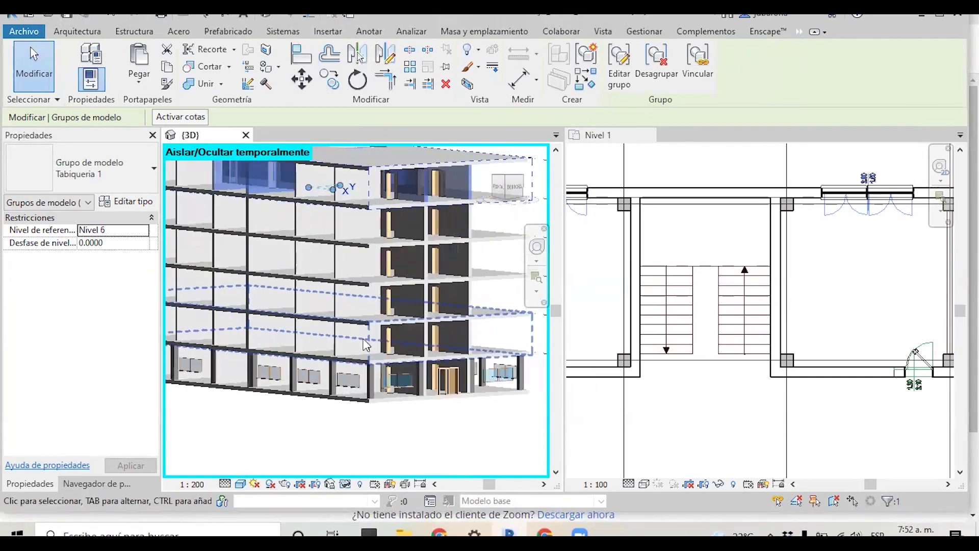
{"action": "scroll", "coordinate": [311, 270], "scroll_direction": "up", "scroll_amount": 2}
{"action": "mouse_move", "coordinate": [311, 270]}
{"action": "middle_mouse_down", "text": "shift"}
{"action": "mouse_move", "coordinate": [437, 295]}
{"action": "mouse_move", "coordinate": [283, 279]}
{"action": "middle_mouse_up", "text": "shift"}
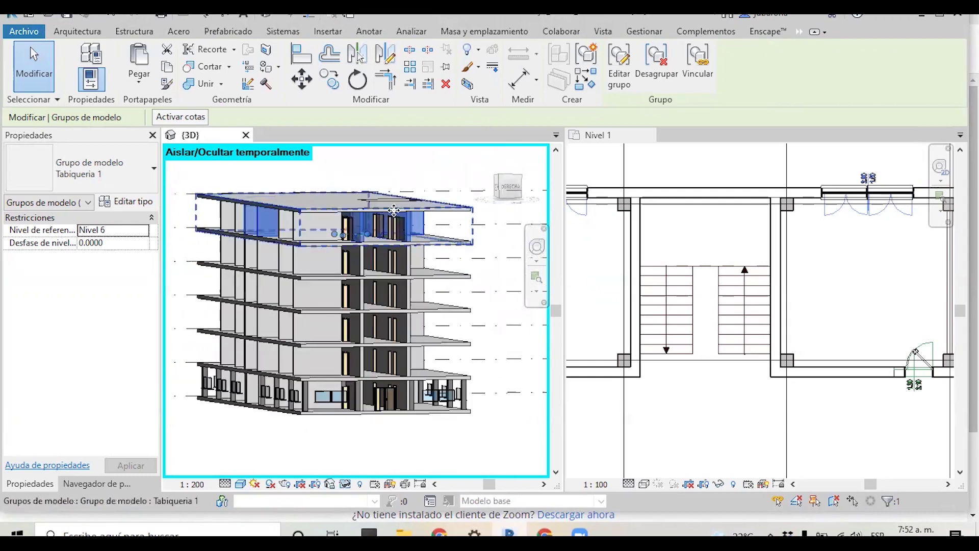
{"action": "scroll", "coordinate": [403, 222], "scroll_direction": "up", "scroll_amount": 1}
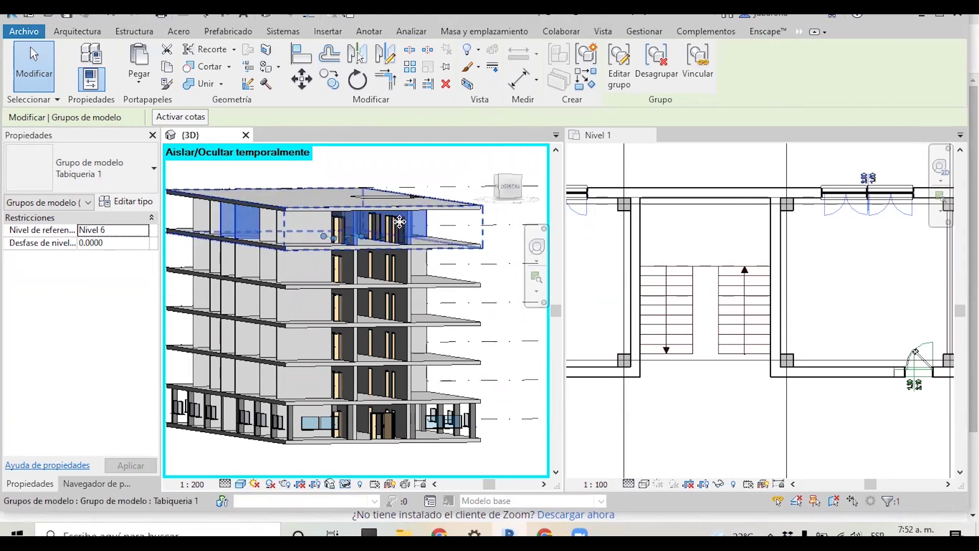
{"action": "mouse_move", "coordinate": [403, 240]}
{"action": "middle_mouse_down", "text": "shift"}
{"action": "mouse_move", "coordinate": [375, 240]}
{"action": "mouse_move", "coordinate": [460, 240]}
{"action": "middle_mouse_up", "text": "shift"}
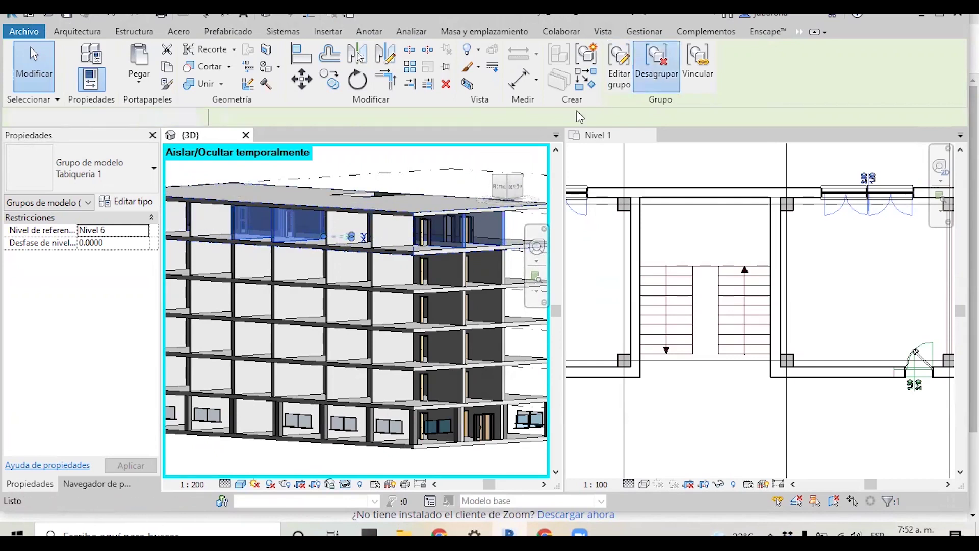
{"action": "left_click", "coordinate": [637, 81]}
{"action": "key", "text": "Escape"}
Step: Ungroup the level 6 Tabiqueria 2 group into individual walls
{"action": "scroll", "coordinate": [282, 248], "scroll_direction": "up", "scroll_amount": 3}
{"action": "mouse_move", "coordinate": [282, 248]}
{"action": "middle_mouse_down", "text": "shift"}
{"action": "mouse_move", "coordinate": [389, 251]}
{"action": "mouse_move", "coordinate": [305, 250]}
{"action": "mouse_move", "coordinate": [292, 229]}
{"action": "middle_mouse_up", "text": "shift"}
{"action": "left_click", "coordinate": [336, 228]}
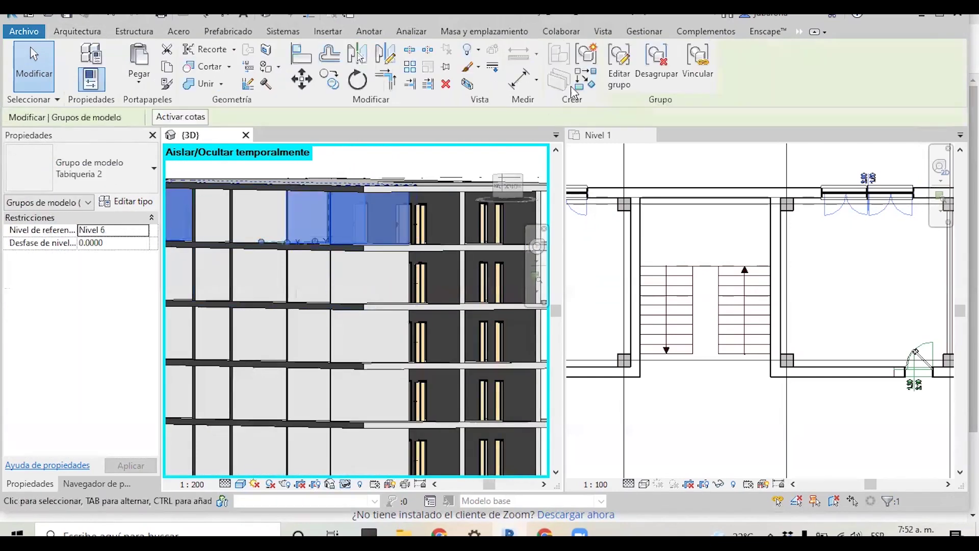
{"action": "left_click", "coordinate": [656, 71]}
{"action": "scroll", "coordinate": [350, 209], "scroll_direction": "down", "scroll_amount": 3}
{"action": "key", "text": "Escape"}
Step: Select and inspect the partition group on level 5, then deselect it
{"action": "mouse_move", "coordinate": [344, 215]}
{"action": "middle_mouse_down", "text": "shift"}
{"action": "mouse_move", "coordinate": [340, 284]}
{"action": "mouse_move", "coordinate": [326, 278]}
{"action": "middle_mouse_up", "text": "shift"}
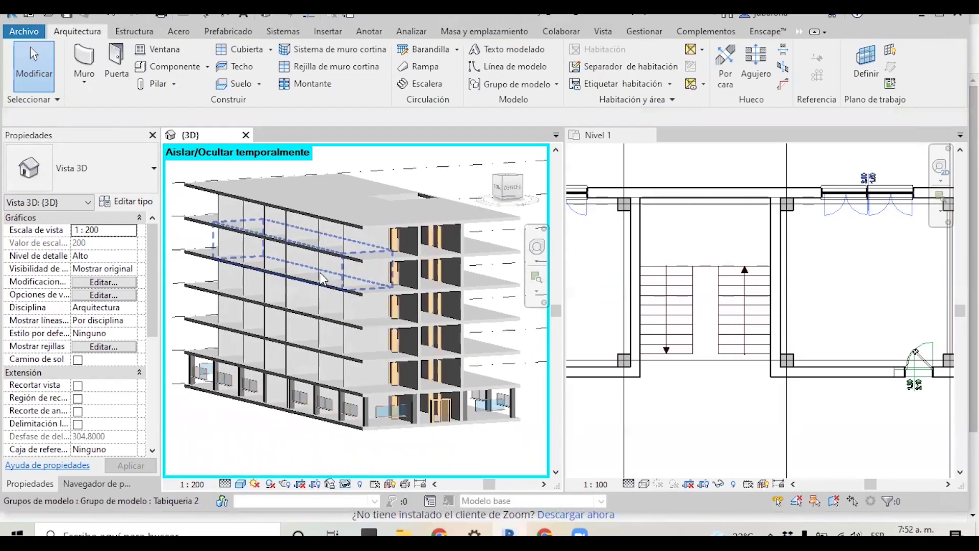
{"action": "scroll", "coordinate": [306, 270], "scroll_direction": "up", "scroll_amount": 2}
{"action": "left_click", "coordinate": [249, 265]}
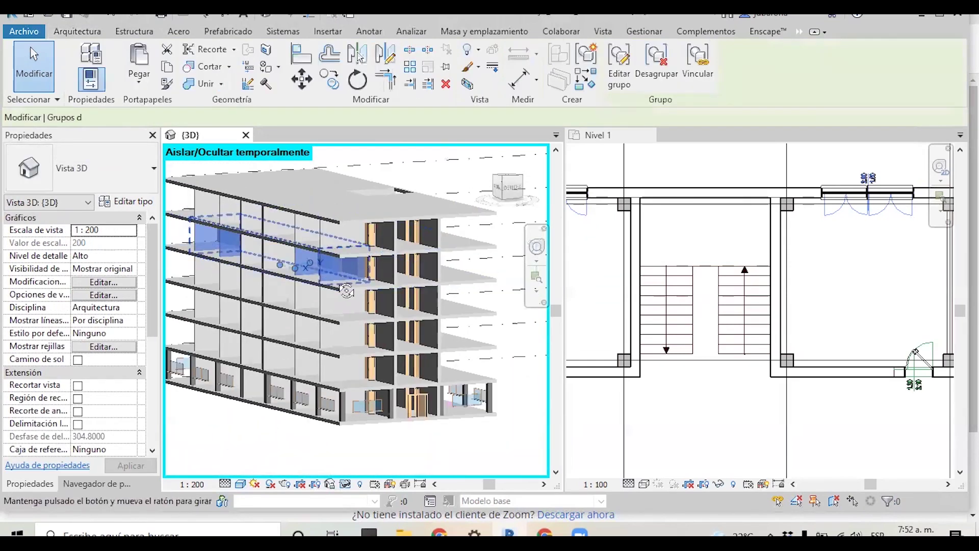
{"action": "mouse_move", "coordinate": [249, 264]}
{"action": "middle_mouse_down", "text": "shift"}
{"action": "mouse_move", "coordinate": [289, 274]}
{"action": "mouse_move", "coordinate": [273, 264]}
{"action": "middle_mouse_up", "text": "shift"}
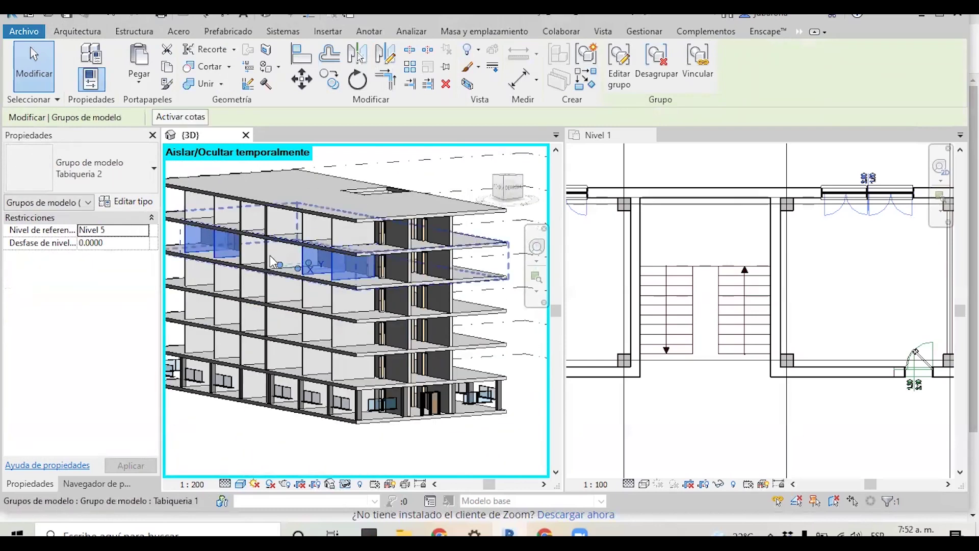
{"action": "middle_click_drag", "start_coordinate": [359, 292], "coordinate": [396, 250], "text": "shift"}
{"action": "key", "text": "Escape"}
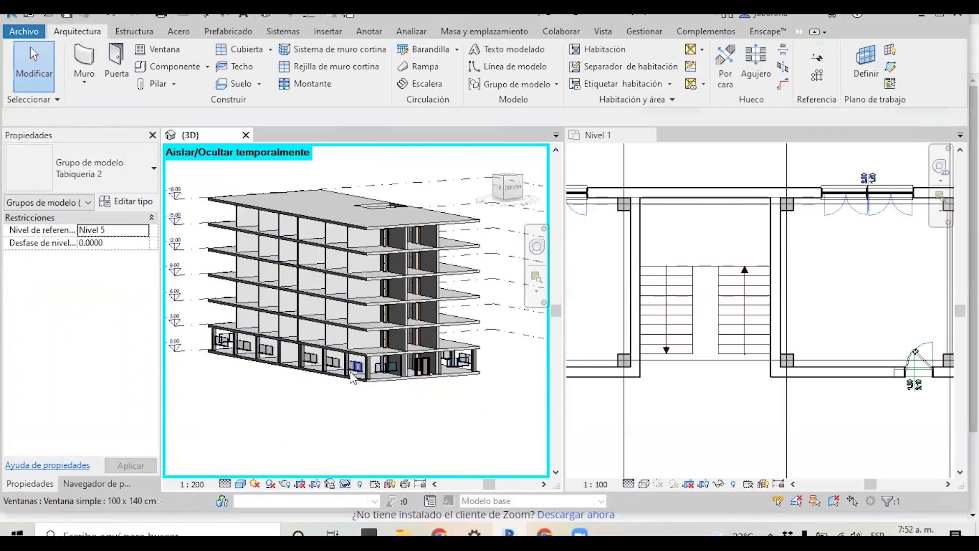
{"action": "scroll", "coordinate": [351, 371], "scroll_direction": "up", "scroll_amount": 3}
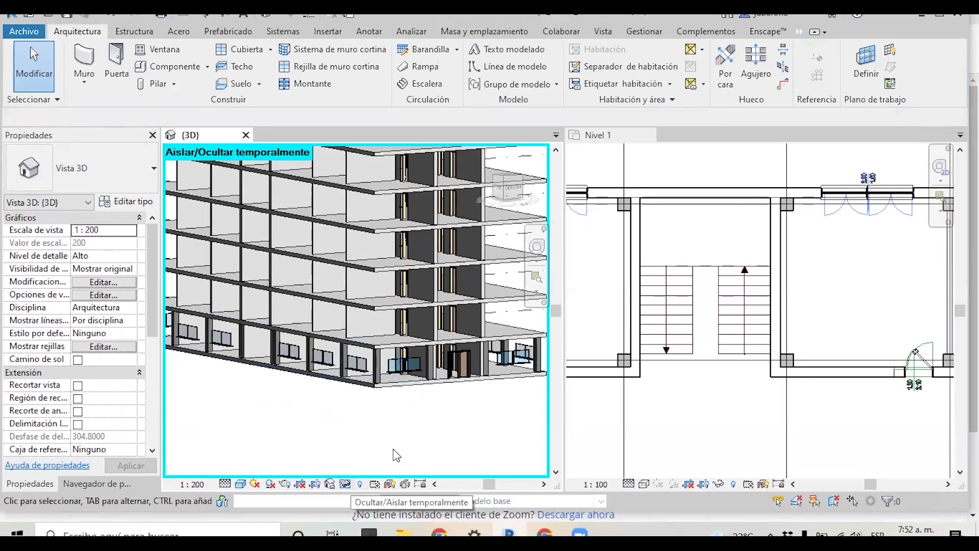
Step: Reset temporary hide/isolate, hide the Cerramientos group with HH, and pick a ground-floor column
{"action": "left_click", "coordinate": [345, 483]}
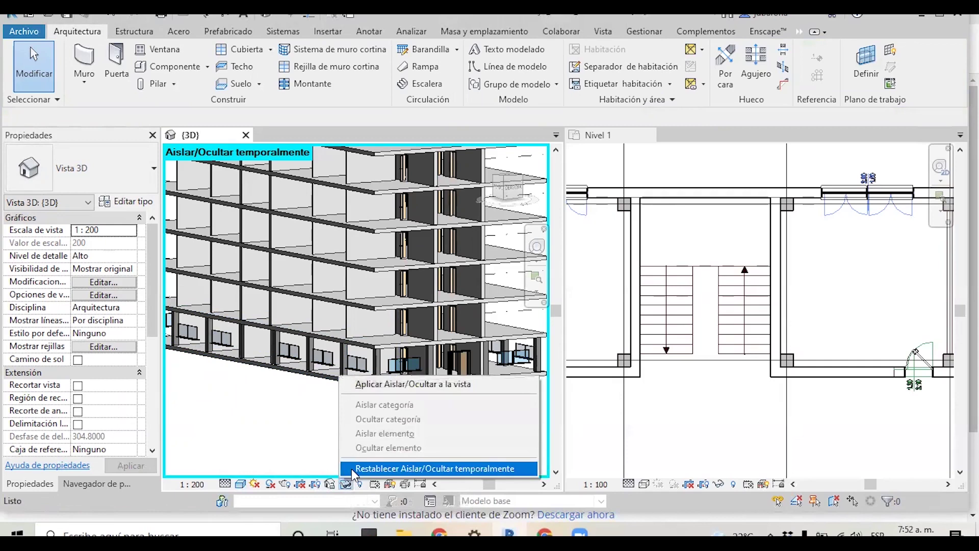
{"action": "left_click", "coordinate": [426, 468]}
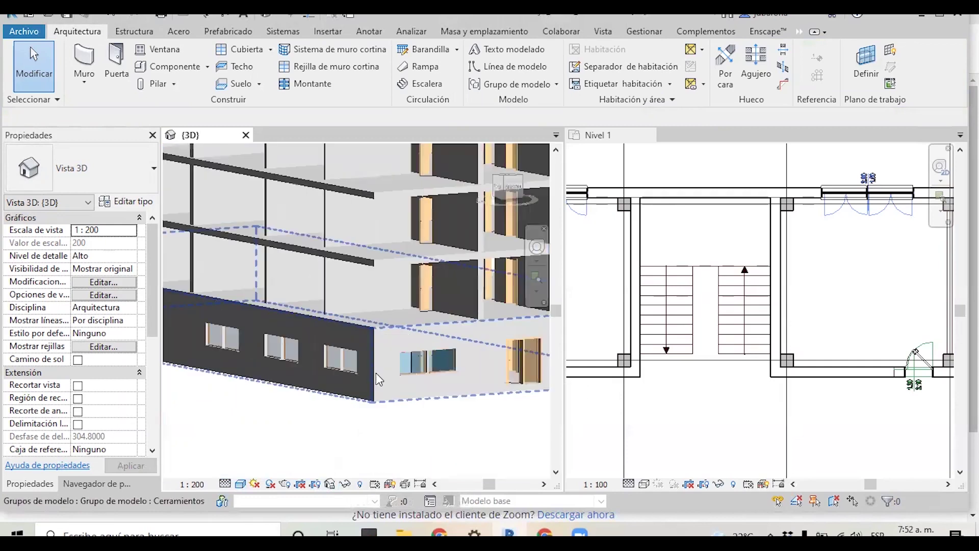
{"action": "left_click", "coordinate": [377, 372]}
{"action": "middle_click_drag", "start_coordinate": [376, 372], "coordinate": [329, 359], "text": "shift"}
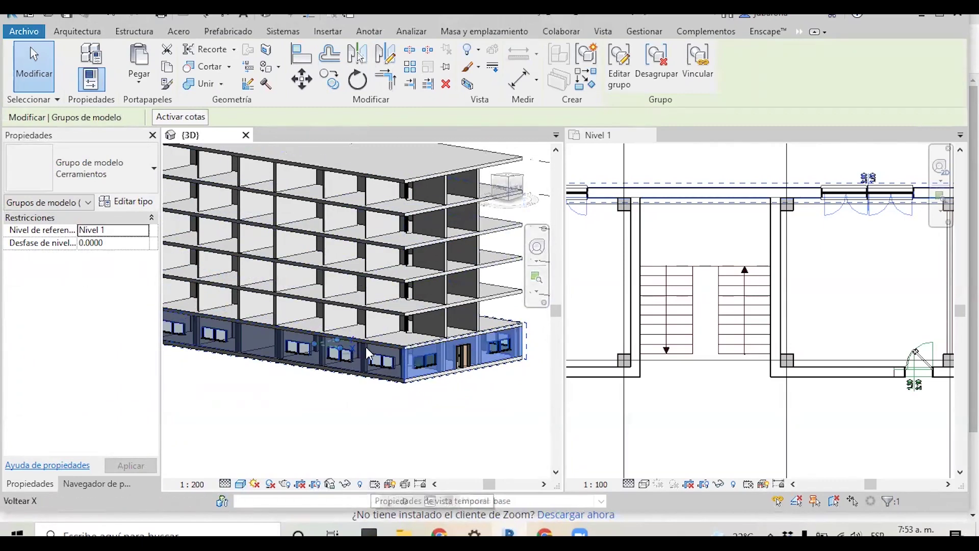
{"action": "scroll", "coordinate": [365, 347], "scroll_direction": "up", "scroll_amount": 3}
{"action": "scroll", "coordinate": [365, 407], "scroll_direction": "down", "scroll_amount": 1}
{"action": "scroll", "coordinate": [371, 426], "scroll_direction": "down", "scroll_amount": 1}
{"action": "key", "text": "h"}
{"action": "key", "text": "h"}
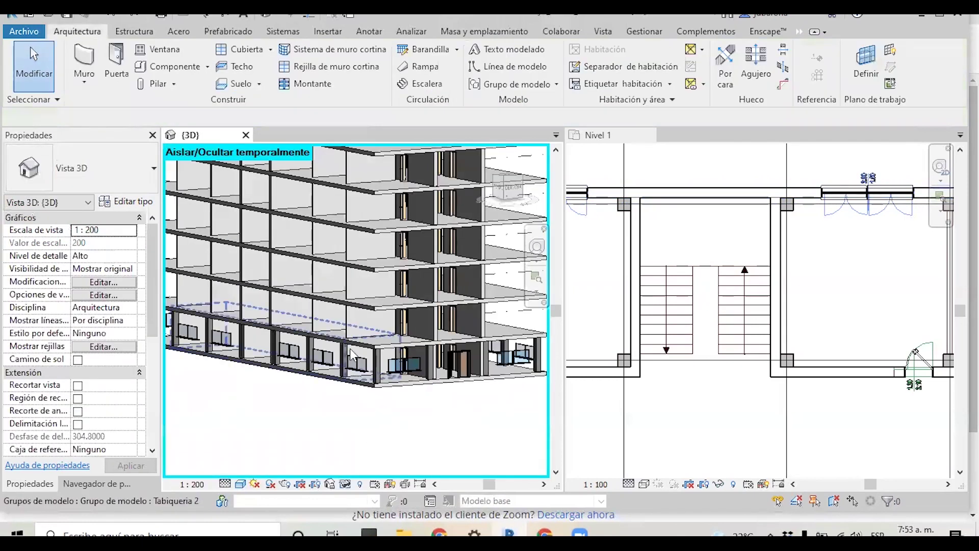
{"action": "scroll", "coordinate": [350, 348], "scroll_direction": "up", "scroll_amount": 2}
{"action": "left_click", "coordinate": [392, 365]}
Step: Select all 32 rectangular 400 x 400 mm concrete columns across the ground floor
{"action": "right_click", "coordinate": [392, 365]}
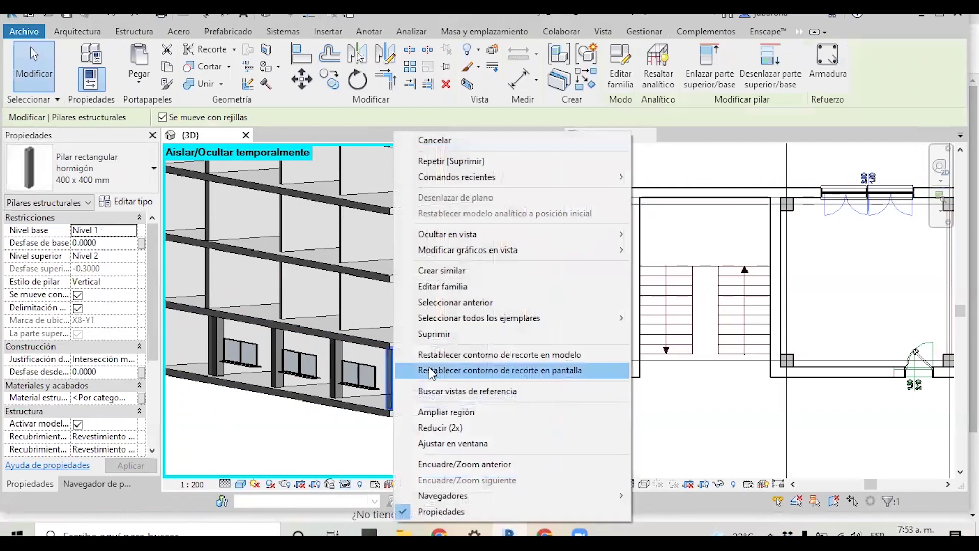
{"action": "left_click", "coordinate": [649, 317]}
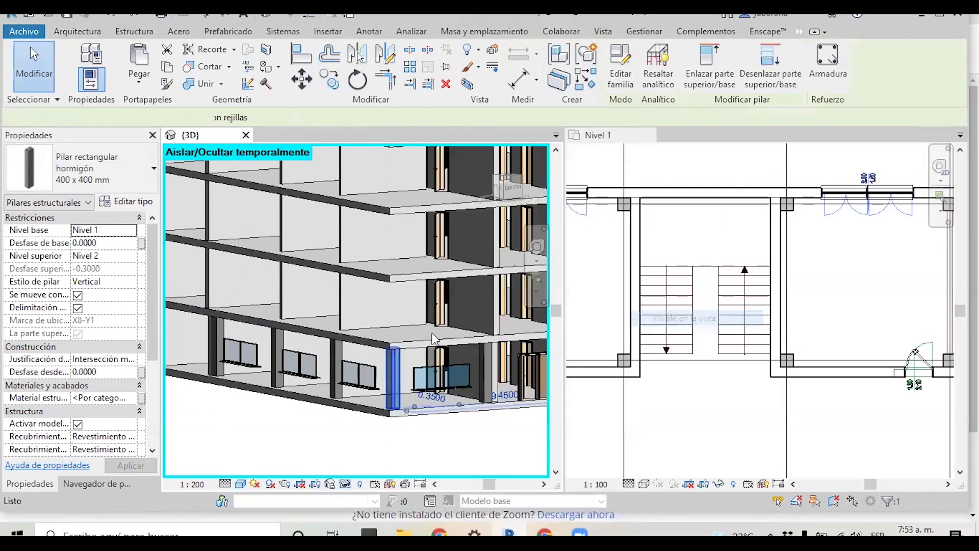
{"action": "mouse_move", "coordinate": [277, 297]}
{"action": "middle_mouse_down", "text": "shift"}
{"action": "mouse_move", "coordinate": [427, 334]}
{"action": "mouse_move", "coordinate": [374, 334]}
{"action": "mouse_move", "coordinate": [443, 336]}
{"action": "middle_mouse_up", "text": "shift"}
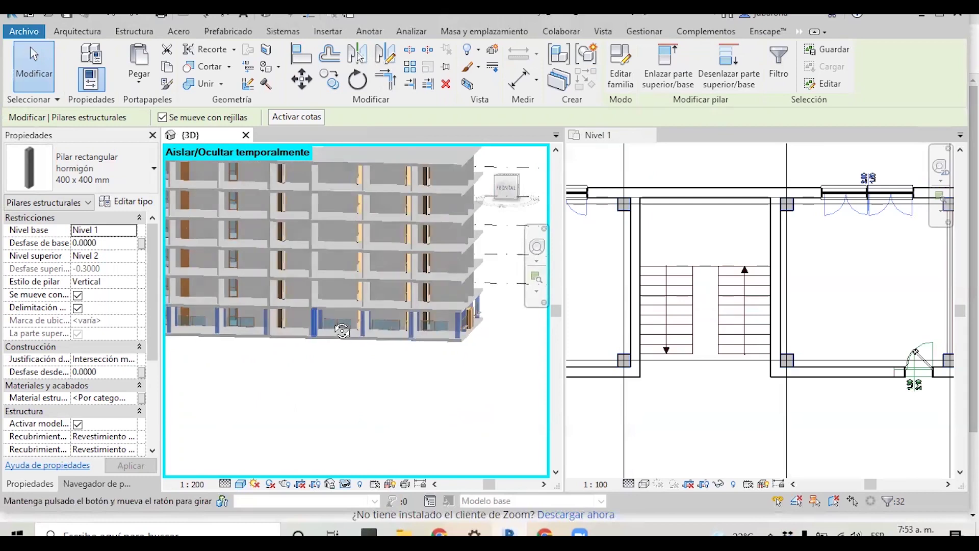
{"action": "middle_click_drag", "start_coordinate": [276, 335], "coordinate": [455, 332], "text": "shift"}
{"action": "scroll", "coordinate": [345, 312], "scroll_direction": "up", "scroll_amount": 3}
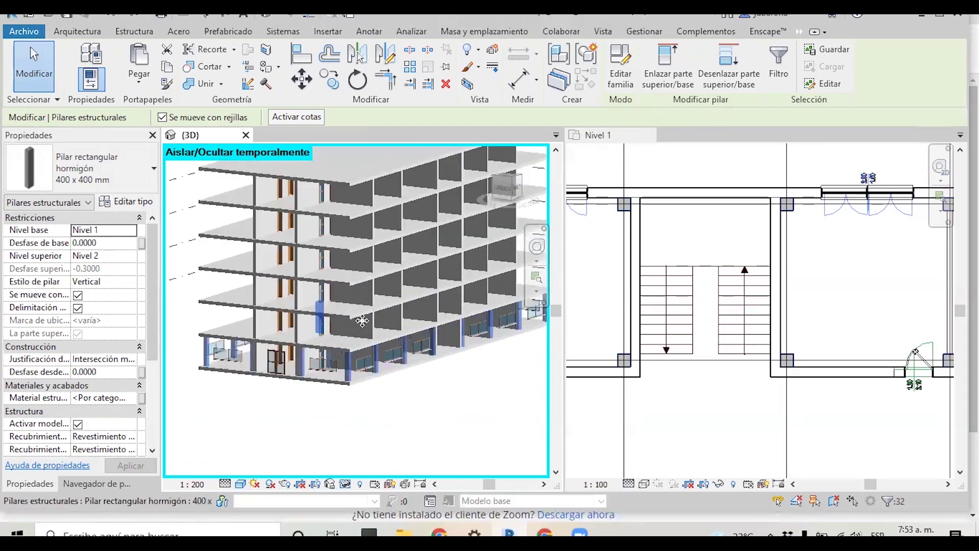
{"action": "scroll", "coordinate": [316, 303], "scroll_direction": "up", "scroll_amount": 3}
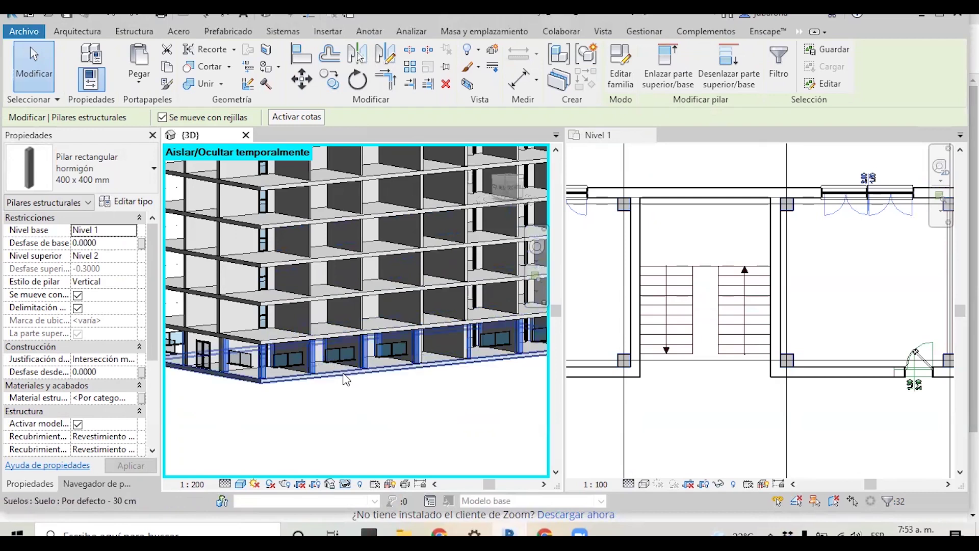
Step: Paste the 32 columns aligned to levels Nivel 2 through Nivel 7
{"action": "left_click", "coordinate": [138, 81]}
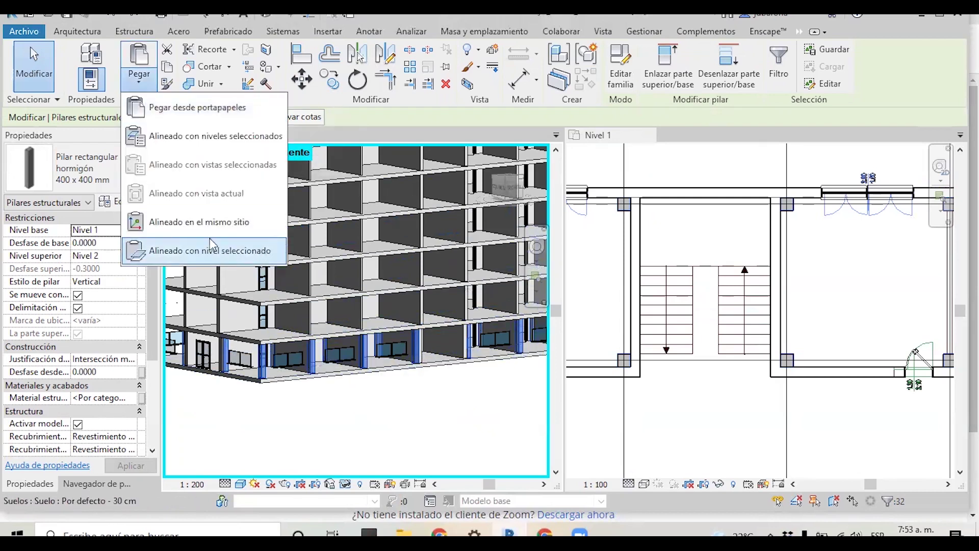
{"action": "left_click", "coordinate": [194, 135]}
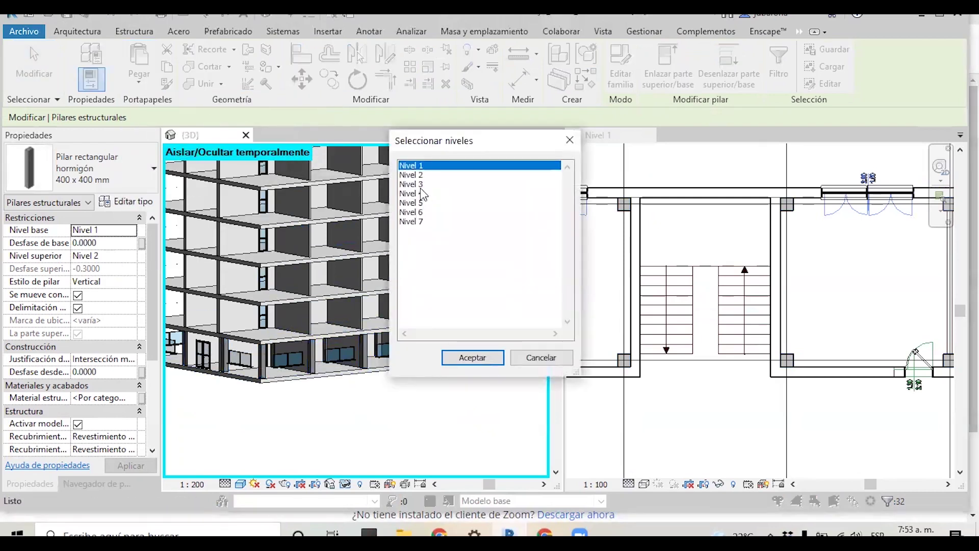
{"action": "left_click", "coordinate": [414, 175]}
{"action": "left_click", "coordinate": [427, 222], "text": "shift"}
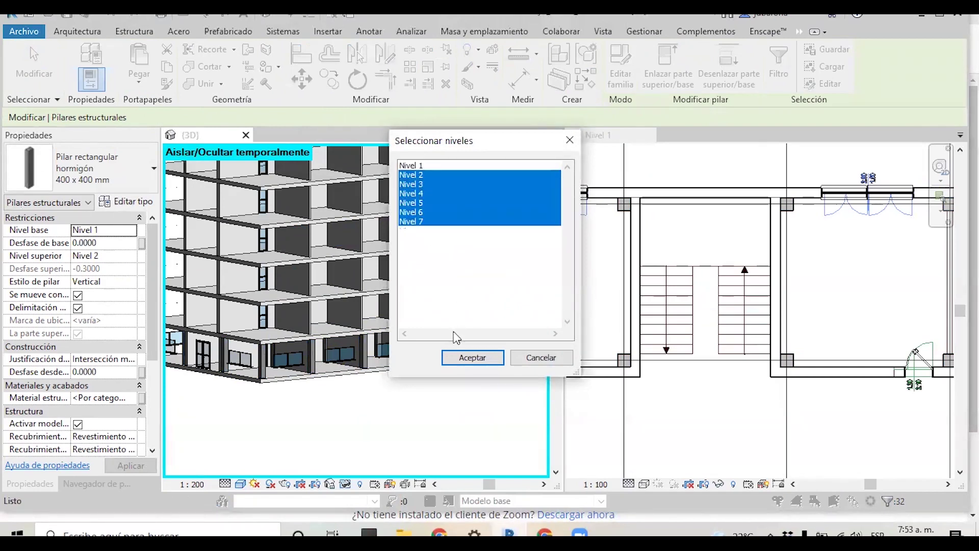
{"action": "left_click", "coordinate": [464, 360]}
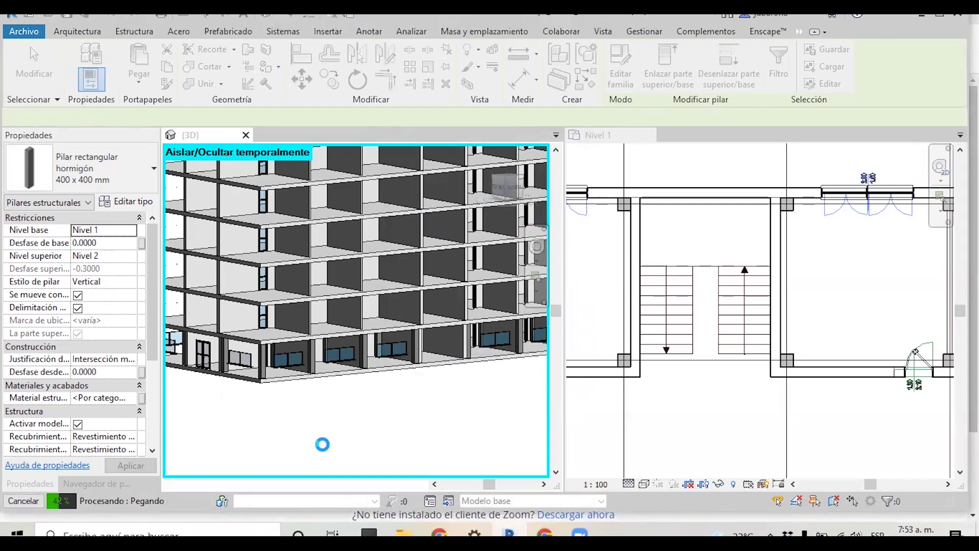
{"action": "scroll", "coordinate": [323, 444], "scroll_direction": "down", "scroll_amount": 3}
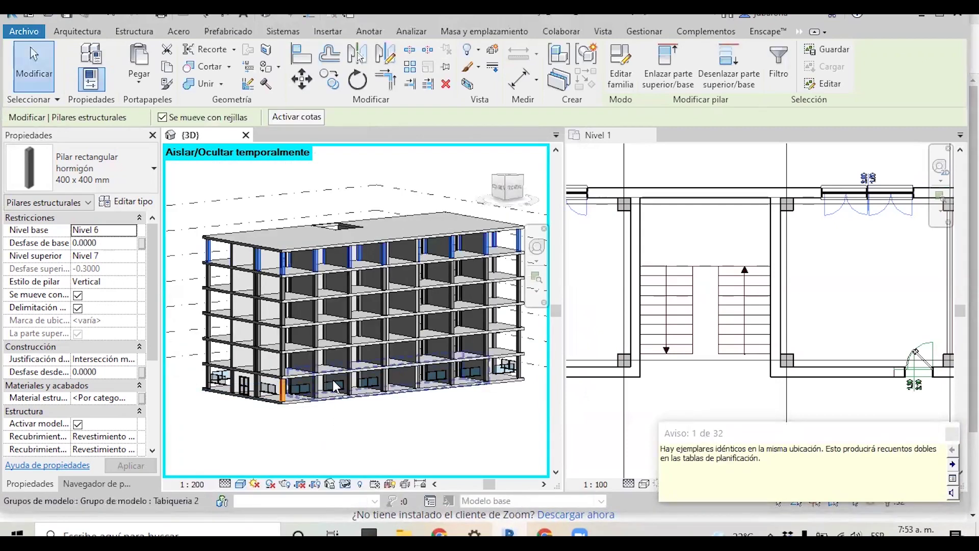
{"action": "mouse_move", "coordinate": [396, 322]}
{"action": "middle_mouse_down", "text": "shift"}
{"action": "mouse_move", "coordinate": [337, 376]}
{"action": "mouse_move", "coordinate": [225, 368]}
{"action": "mouse_move", "coordinate": [349, 345]}
{"action": "middle_mouse_up", "text": "shift"}
{"action": "scroll", "coordinate": [270, 365], "scroll_direction": "down", "scroll_amount": 3}
{"action": "key", "text": "Escape"}
{"action": "scroll", "coordinate": [350, 346], "scroll_direction": "up", "scroll_amount": 3}
{"action": "scroll", "coordinate": [411, 339], "scroll_direction": "up", "scroll_amount": 3}
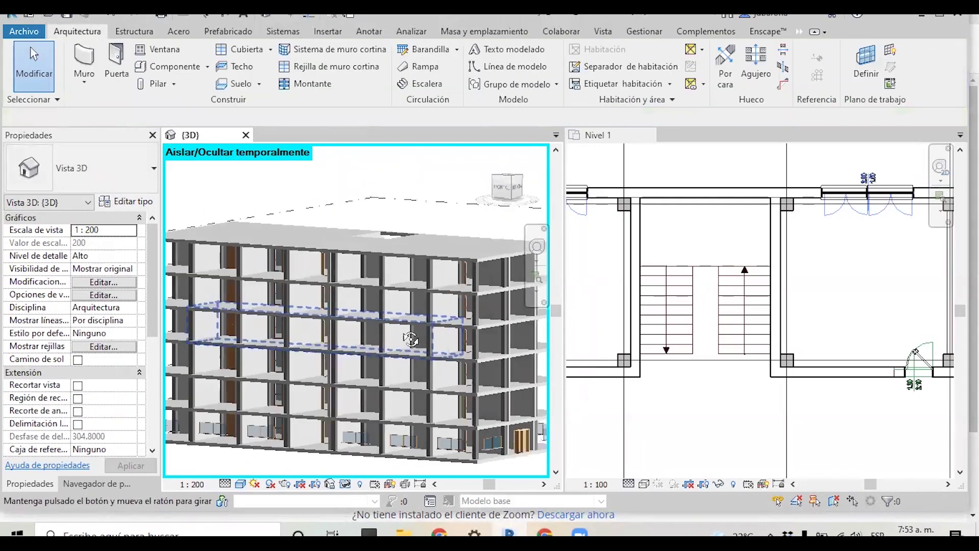
{"action": "scroll", "coordinate": [411, 339], "scroll_direction": "down", "scroll_amount": 3}
{"action": "mouse_move", "coordinate": [410, 340]}
{"action": "middle_mouse_down", "text": "shift"}
{"action": "mouse_move", "coordinate": [393, 393]}
{"action": "mouse_move", "coordinate": [376, 400]}
{"action": "middle_mouse_up", "text": "shift"}
{"action": "scroll", "coordinate": [382, 400], "scroll_direction": "up", "scroll_amount": 5}
{"action": "scroll", "coordinate": [339, 415], "scroll_direction": "down", "scroll_amount": 4}
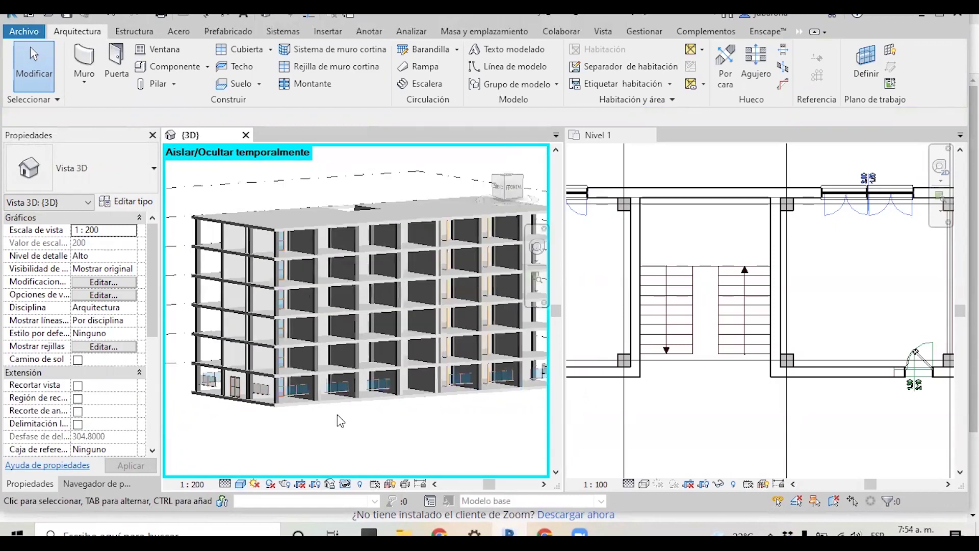
{"action": "scroll", "coordinate": [338, 414], "scroll_direction": "up", "scroll_amount": 3}
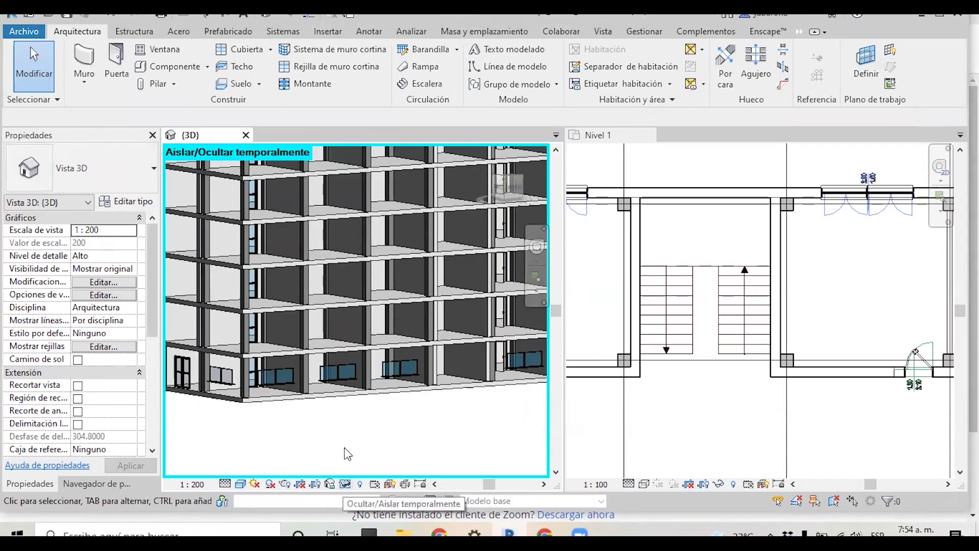
Step: Reset temporary hide/isolate to bring back the hidden ground-floor elements
{"action": "left_click", "coordinate": [344, 483]}
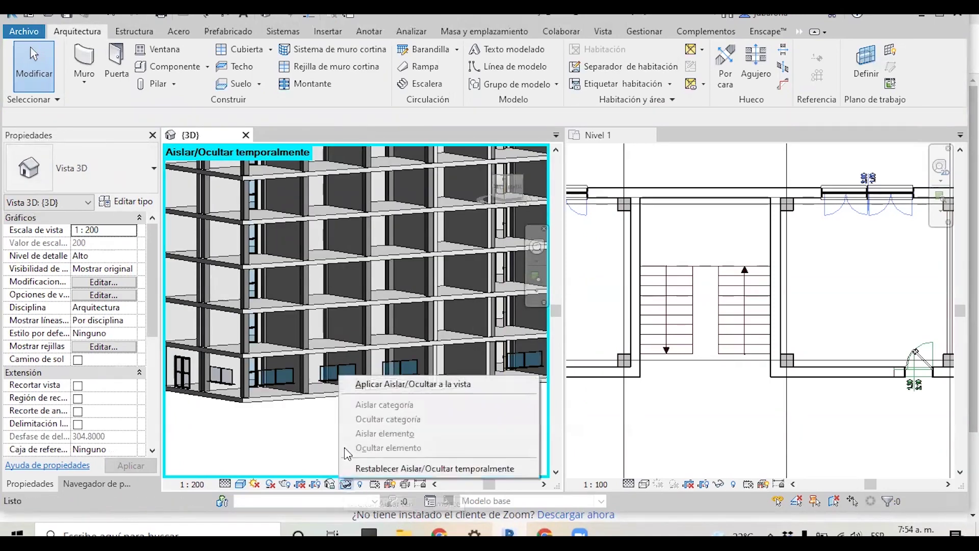
{"action": "left_click", "coordinate": [368, 468]}
{"action": "middle_click_drag", "start_coordinate": [286, 336], "coordinate": [268, 318], "text": "shift"}
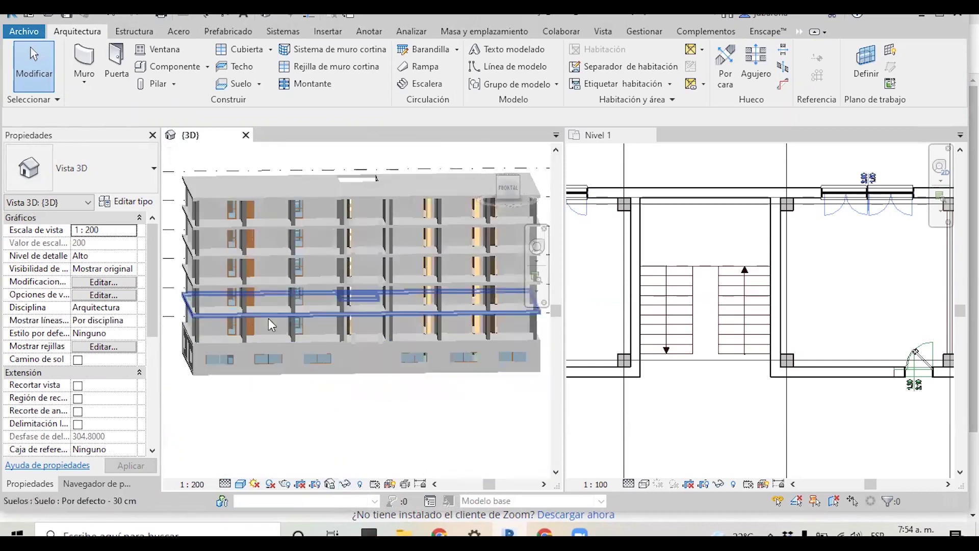
{"action": "scroll", "coordinate": [397, 357], "scroll_direction": "up", "scroll_amount": 2}
{"action": "scroll", "coordinate": [396, 357], "scroll_direction": "up", "scroll_amount": 2}
Step: Paste the Cerramientos facade group aligned to levels Nivel 2 through Nivel 7
{"action": "left_click", "coordinate": [432, 369]}
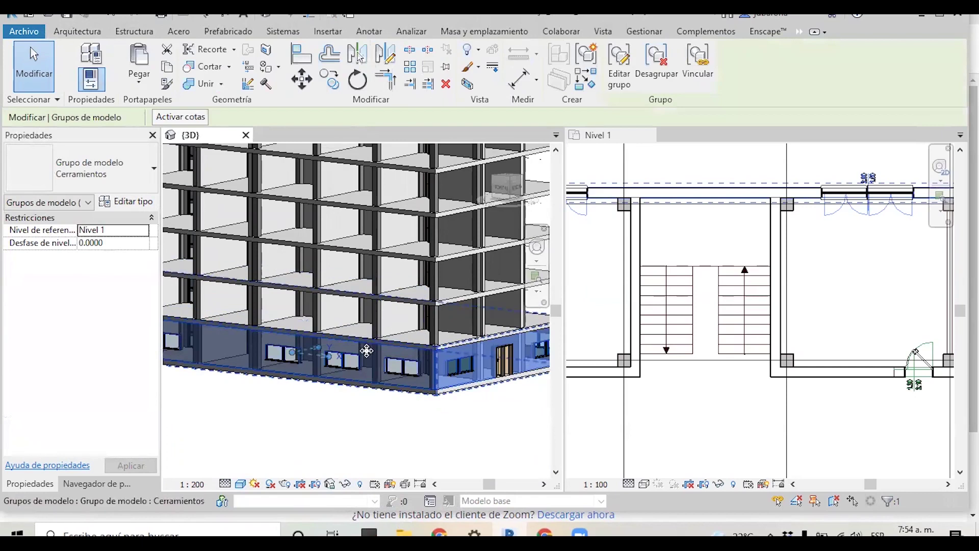
{"action": "left_click", "coordinate": [139, 76]}
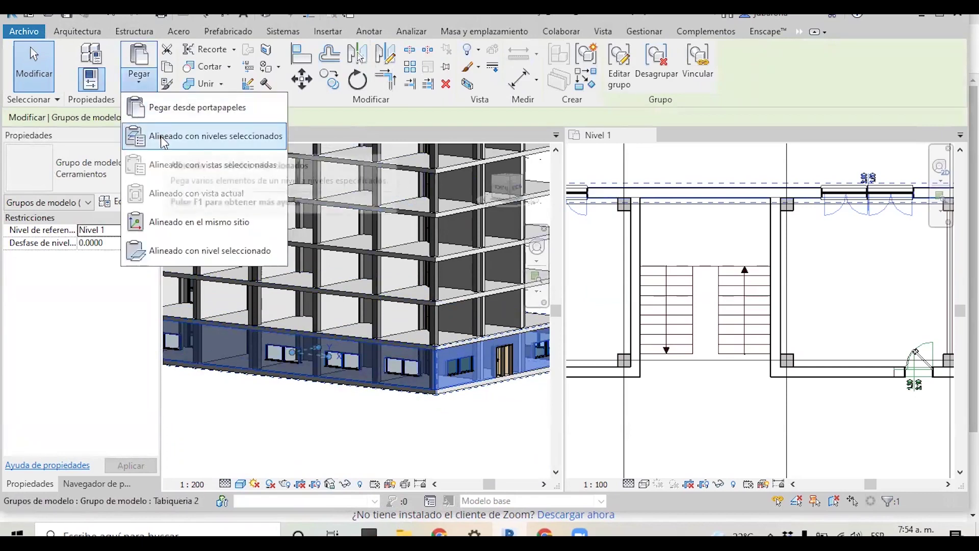
{"action": "left_click", "coordinate": [162, 139]}
{"action": "left_click", "coordinate": [419, 185]}
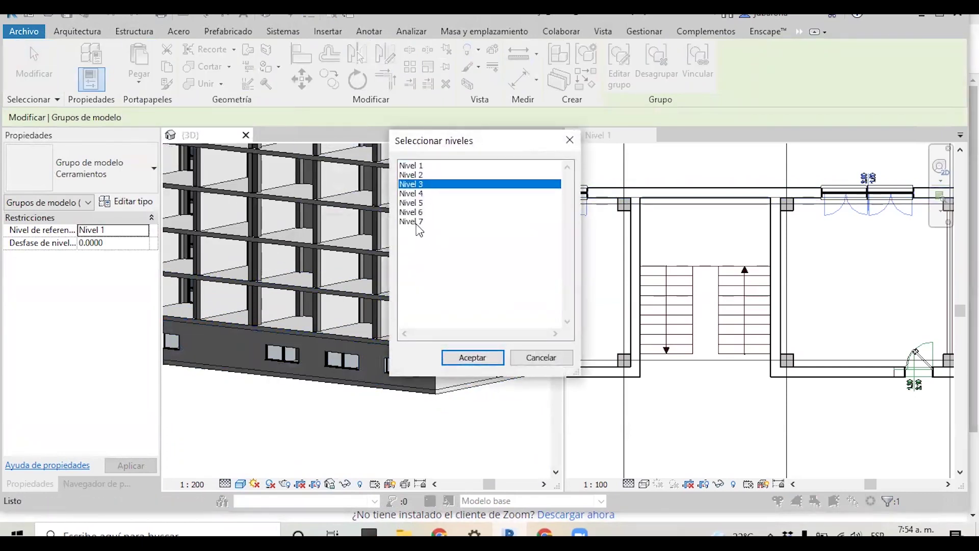
{"action": "left_click", "coordinate": [417, 221], "text": "shift"}
{"action": "left_click", "coordinate": [411, 175]}
{"action": "left_click", "coordinate": [423, 222], "text": "shift"}
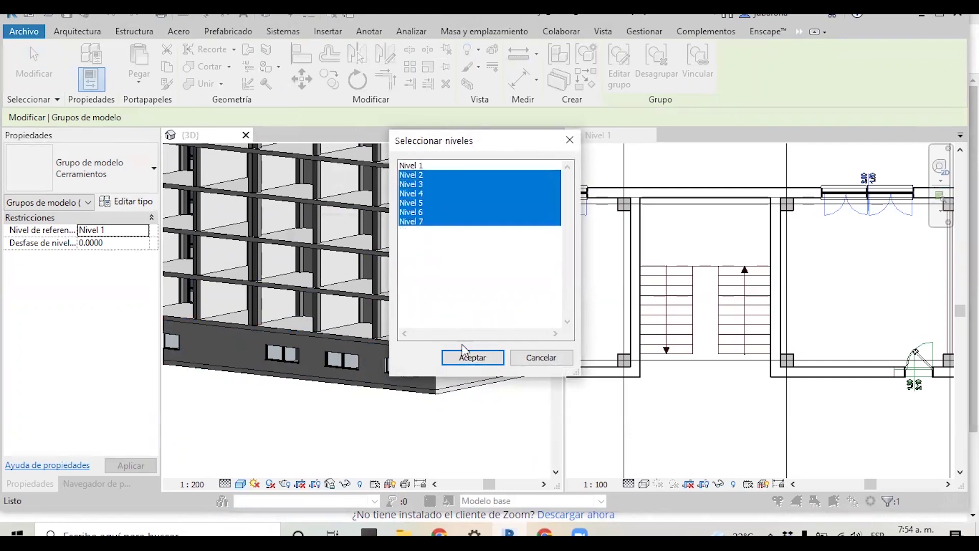
{"action": "left_click", "coordinate": [472, 357]}
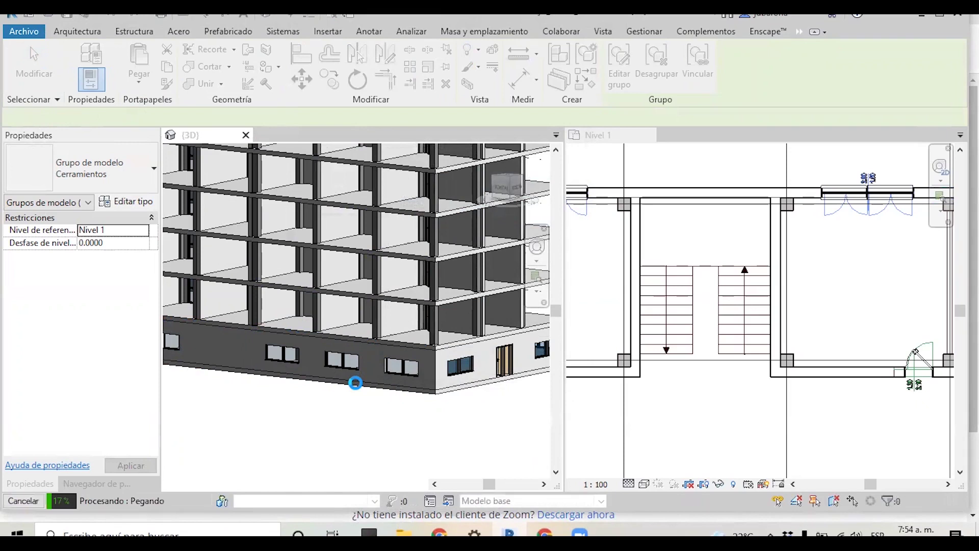
{"action": "scroll", "coordinate": [356, 383], "scroll_direction": "down", "scroll_amount": 3}
Step: Orbit the whole building and check the top-floor Cerramientos facade group
{"action": "scroll", "coordinate": [360, 387], "scroll_direction": "down", "scroll_amount": 2}
{"action": "mouse_move", "coordinate": [360, 388]}
{"action": "middle_mouse_down", "text": "shift"}
{"action": "mouse_move", "coordinate": [362, 362]}
{"action": "mouse_move", "coordinate": [320, 320]}
{"action": "mouse_move", "coordinate": [328, 240]}
{"action": "middle_mouse_up", "text": "shift"}
{"action": "key", "text": "Escape"}
{"action": "scroll", "coordinate": [328, 238], "scroll_direction": "up", "scroll_amount": 2}
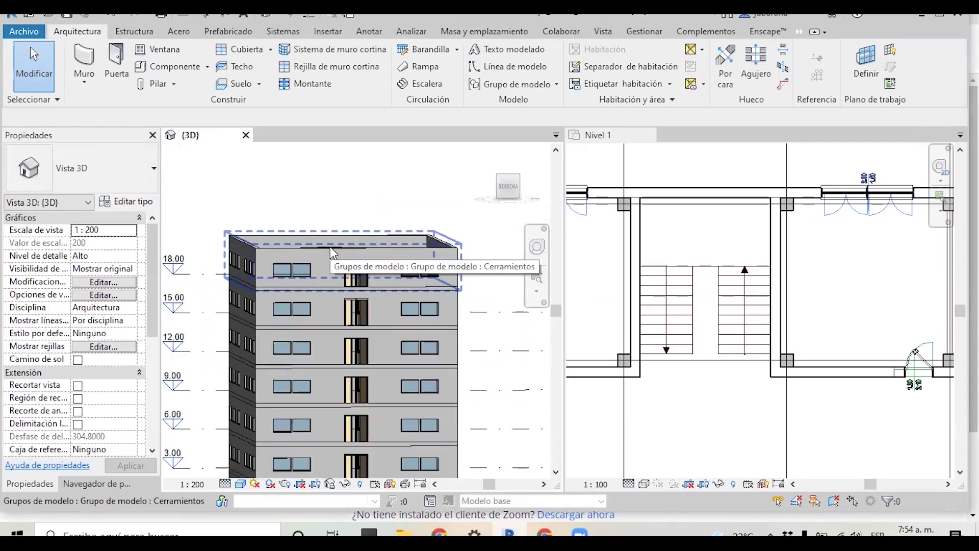
{"action": "left_click", "coordinate": [329, 247]}
{"action": "key", "text": "Escape"}
Step: Drag the shaft opening's top below the roof (Desfase superior -0.4085)
{"action": "mouse_move", "coordinate": [350, 216]}
{"action": "middle_mouse_down", "text": "shift"}
{"action": "mouse_move", "coordinate": [328, 317]}
{"action": "mouse_move", "coordinate": [357, 301]}
{"action": "middle_mouse_up", "text": "shift"}
{"action": "scroll", "coordinate": [366, 283], "scroll_direction": "up", "scroll_amount": 2}
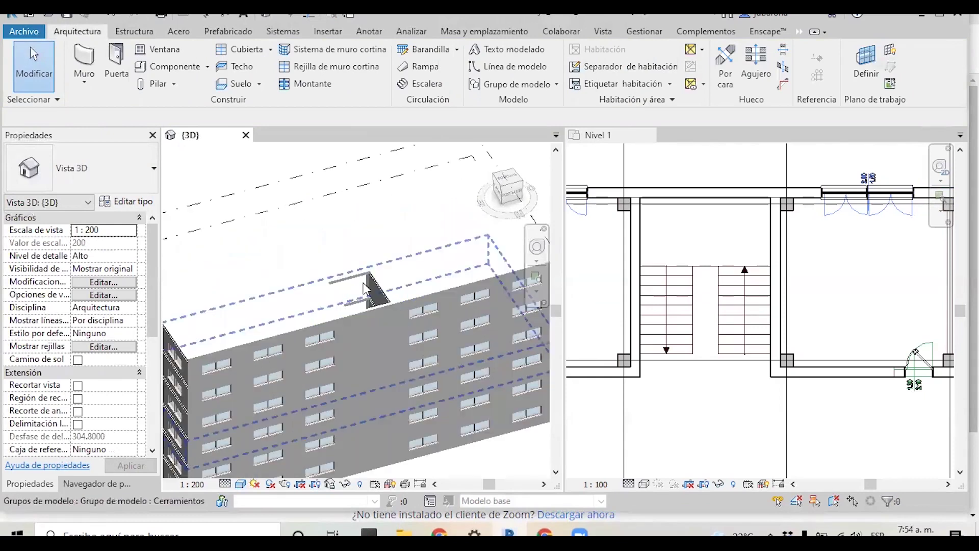
{"action": "scroll", "coordinate": [366, 282], "scroll_direction": "up", "scroll_amount": 2}
{"action": "left_click", "coordinate": [362, 283]}
{"action": "mouse_move", "coordinate": [357, 287]}
{"action": "middle_mouse_down", "text": "shift"}
{"action": "mouse_move", "coordinate": [417, 301]}
{"action": "mouse_move", "coordinate": [357, 267]}
{"action": "middle_mouse_up", "text": "shift"}
{"action": "scroll", "coordinate": [354, 265], "scroll_direction": "up", "scroll_amount": 2}
{"action": "scroll", "coordinate": [354, 265], "scroll_direction": "up", "scroll_amount": 1}
{"action": "left_click_drag", "start_coordinate": [353, 276], "coordinate": [355, 292]}
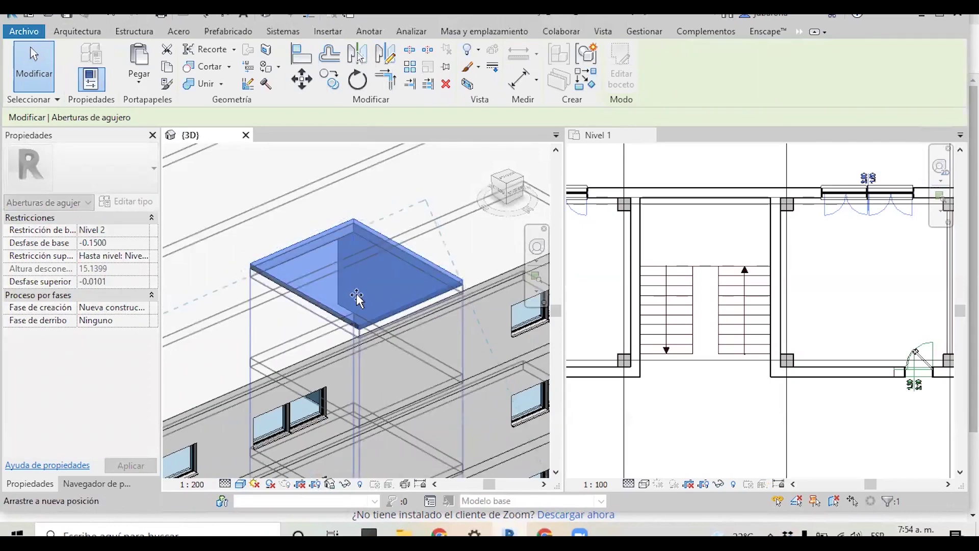
{"action": "left_click_drag", "start_coordinate": [358, 282], "coordinate": [359, 282]}
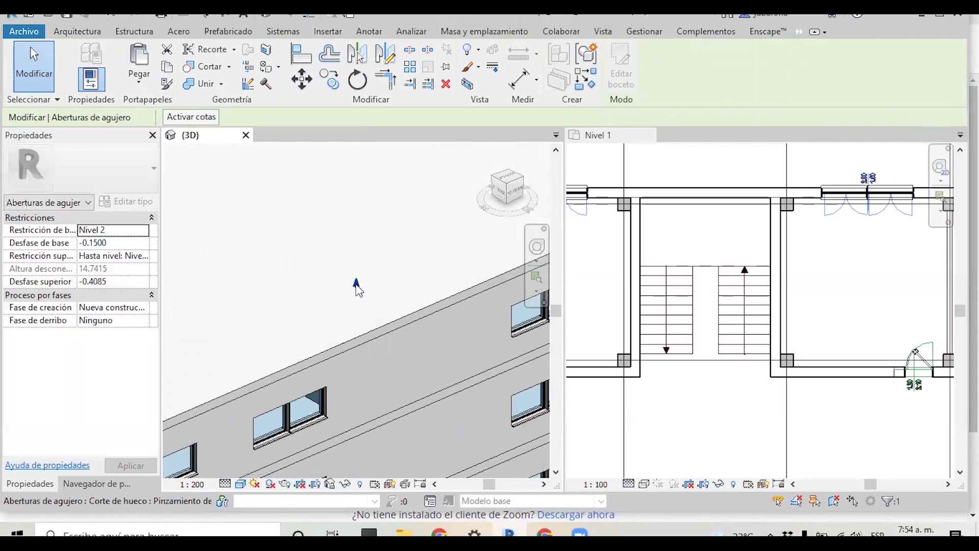
Step: Orbit around the seven-storey clad building to review its facades
{"action": "scroll", "coordinate": [360, 278], "scroll_direction": "down", "scroll_amount": 3}
{"action": "scroll", "coordinate": [357, 265], "scroll_direction": "down", "scroll_amount": 3}
{"action": "middle_click_drag", "start_coordinate": [357, 265], "coordinate": [406, 275], "text": "shift"}
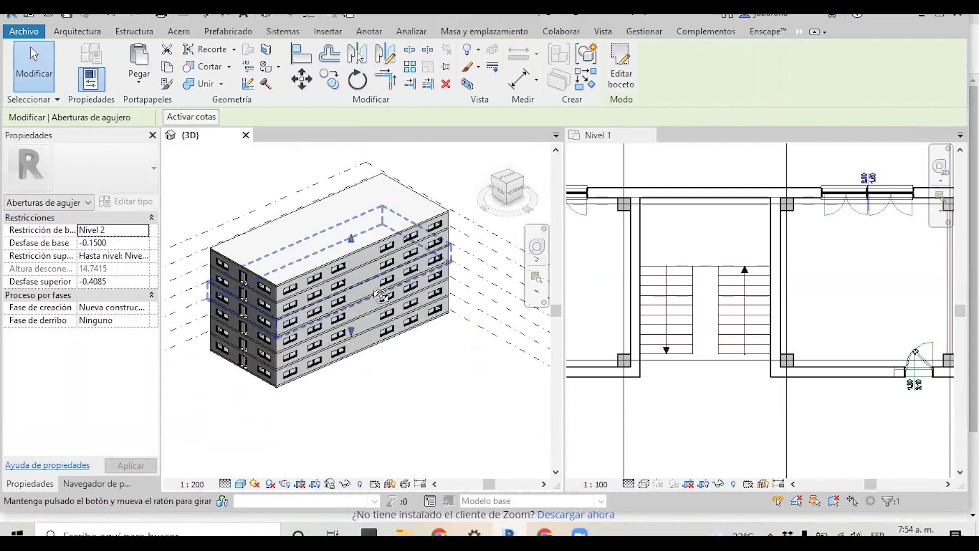
{"action": "scroll", "coordinate": [292, 265], "scroll_direction": "up", "scroll_amount": 2}
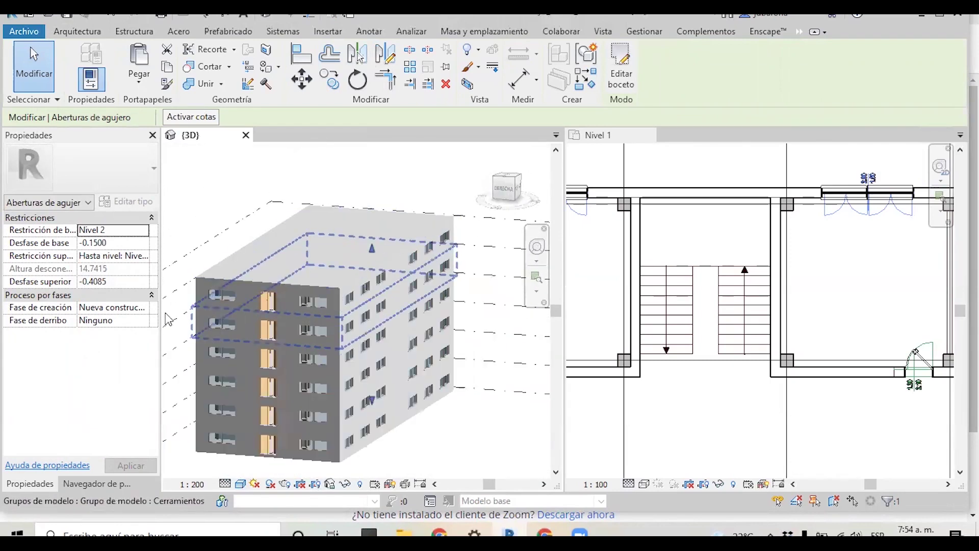
{"action": "scroll", "coordinate": [292, 265], "scroll_direction": "up", "scroll_amount": 2}
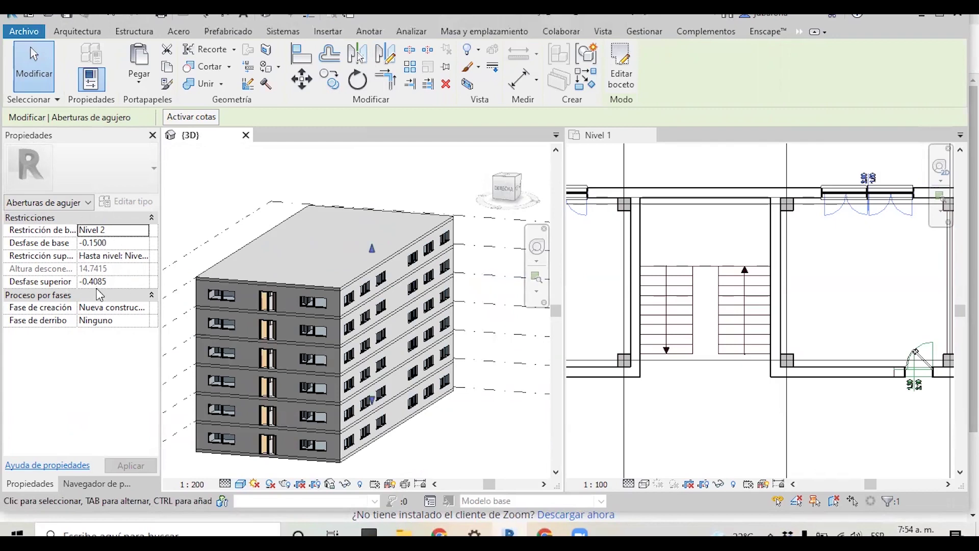
{"action": "mouse_move", "coordinate": [311, 318]}
{"action": "middle_mouse_down", "text": "shift"}
{"action": "mouse_move", "coordinate": [395, 307]}
{"action": "mouse_move", "coordinate": [392, 369]}
{"action": "mouse_move", "coordinate": [272, 297]}
{"action": "middle_mouse_up", "text": "shift"}
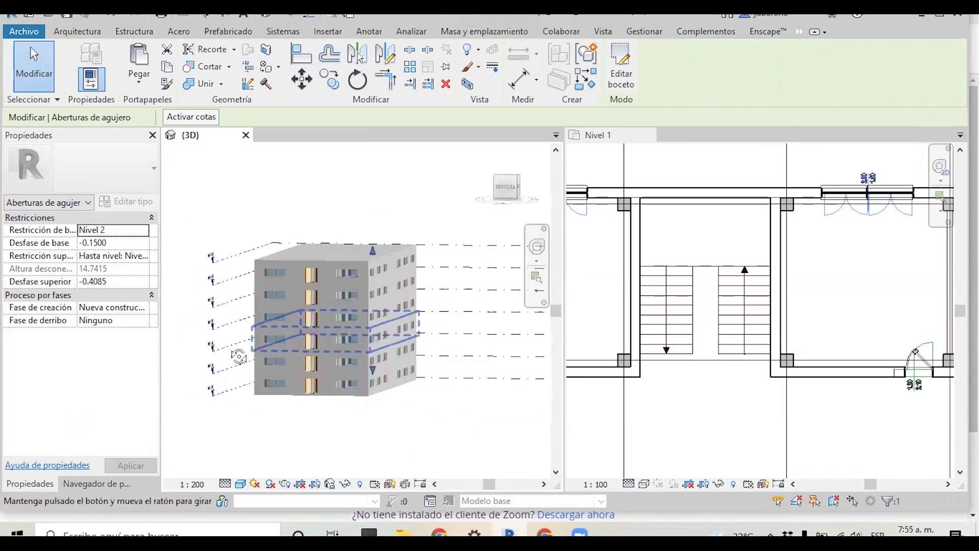
{"action": "scroll", "coordinate": [331, 295], "scroll_direction": "up", "scroll_amount": 1}
{"action": "scroll", "coordinate": [339, 316], "scroll_direction": "up", "scroll_amount": 1}
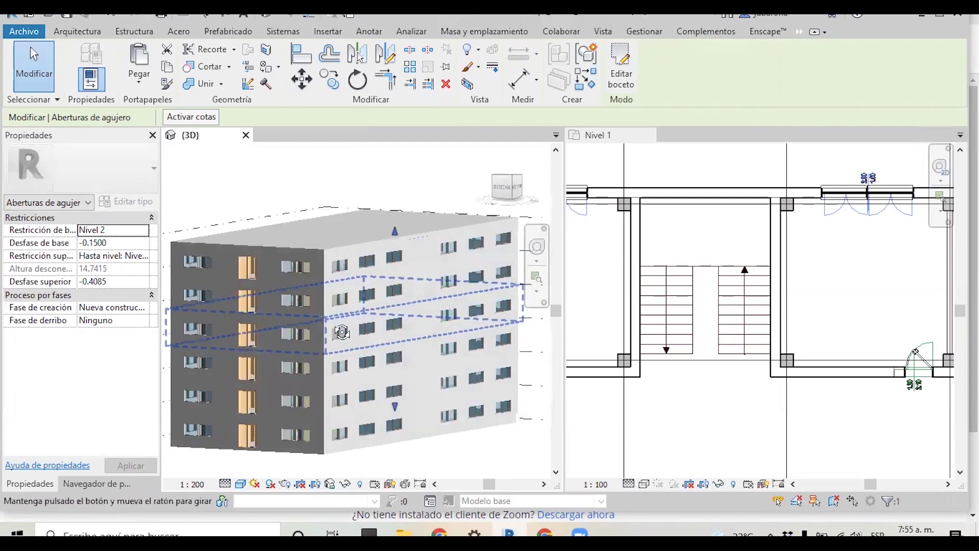
{"action": "scroll", "coordinate": [345, 334], "scroll_direction": "up", "scroll_amount": 1}
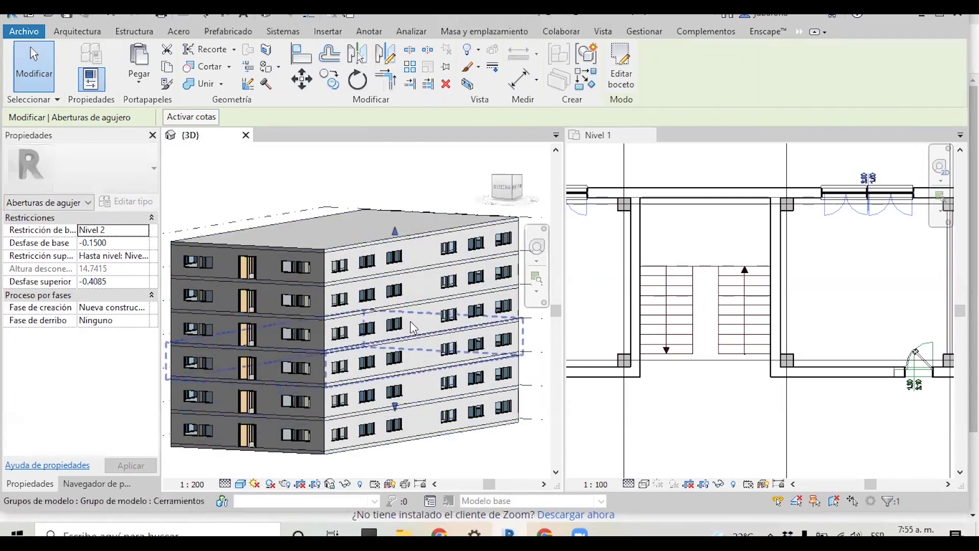
{"action": "middle_click_drag", "start_coordinate": [412, 327], "coordinate": [348, 243], "text": "shift"}
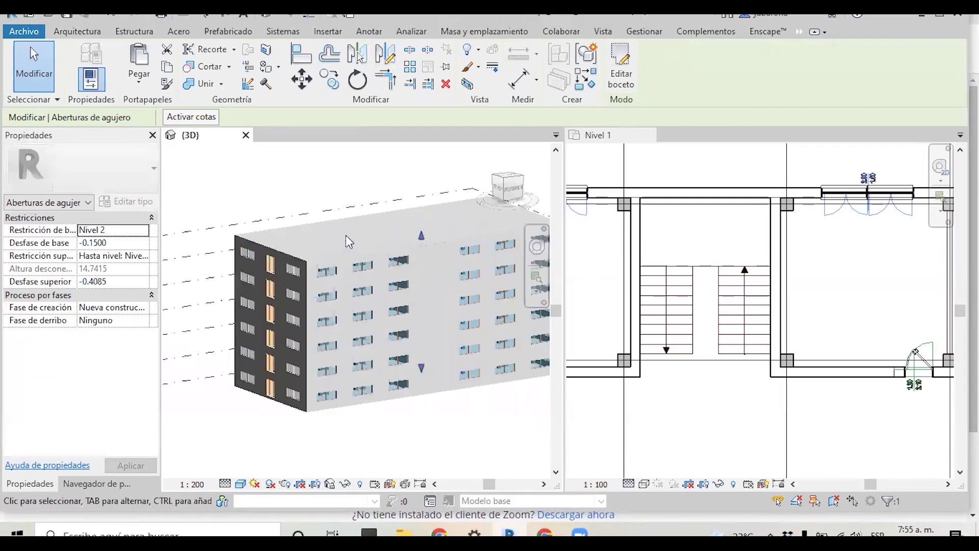